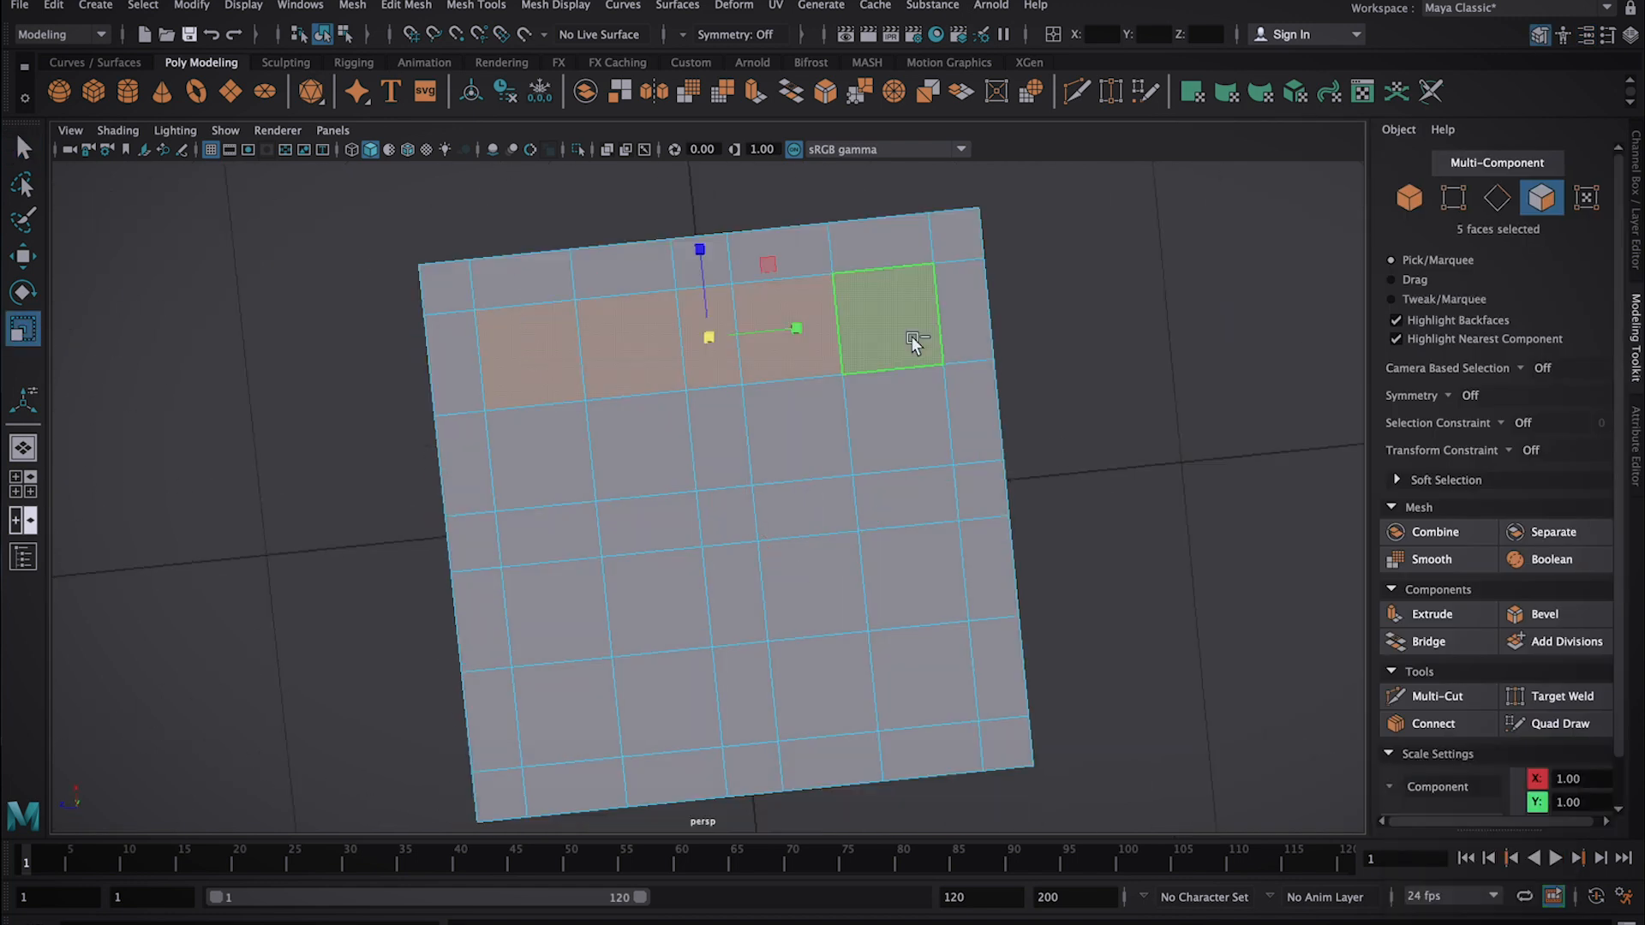
Select all 25 inner faces of the block's underside and push them inward to Y 0.46 to hollow it out
drag(911, 335, 730, 518)
scroll(730, 518, down, 3)
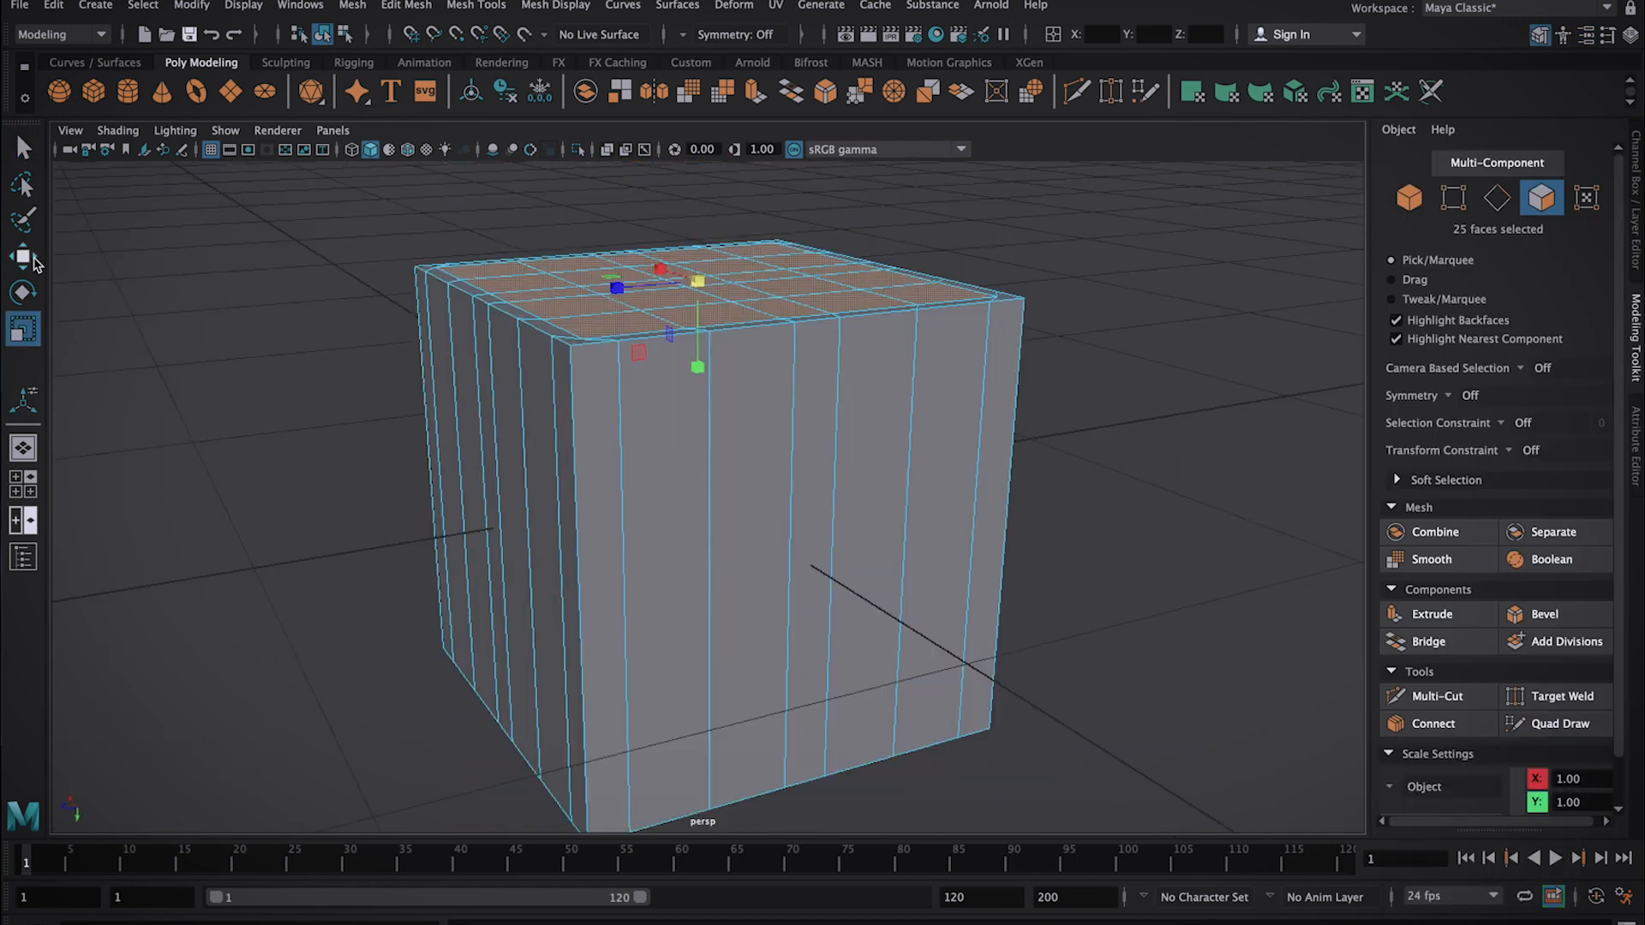
key(space)
key(space)
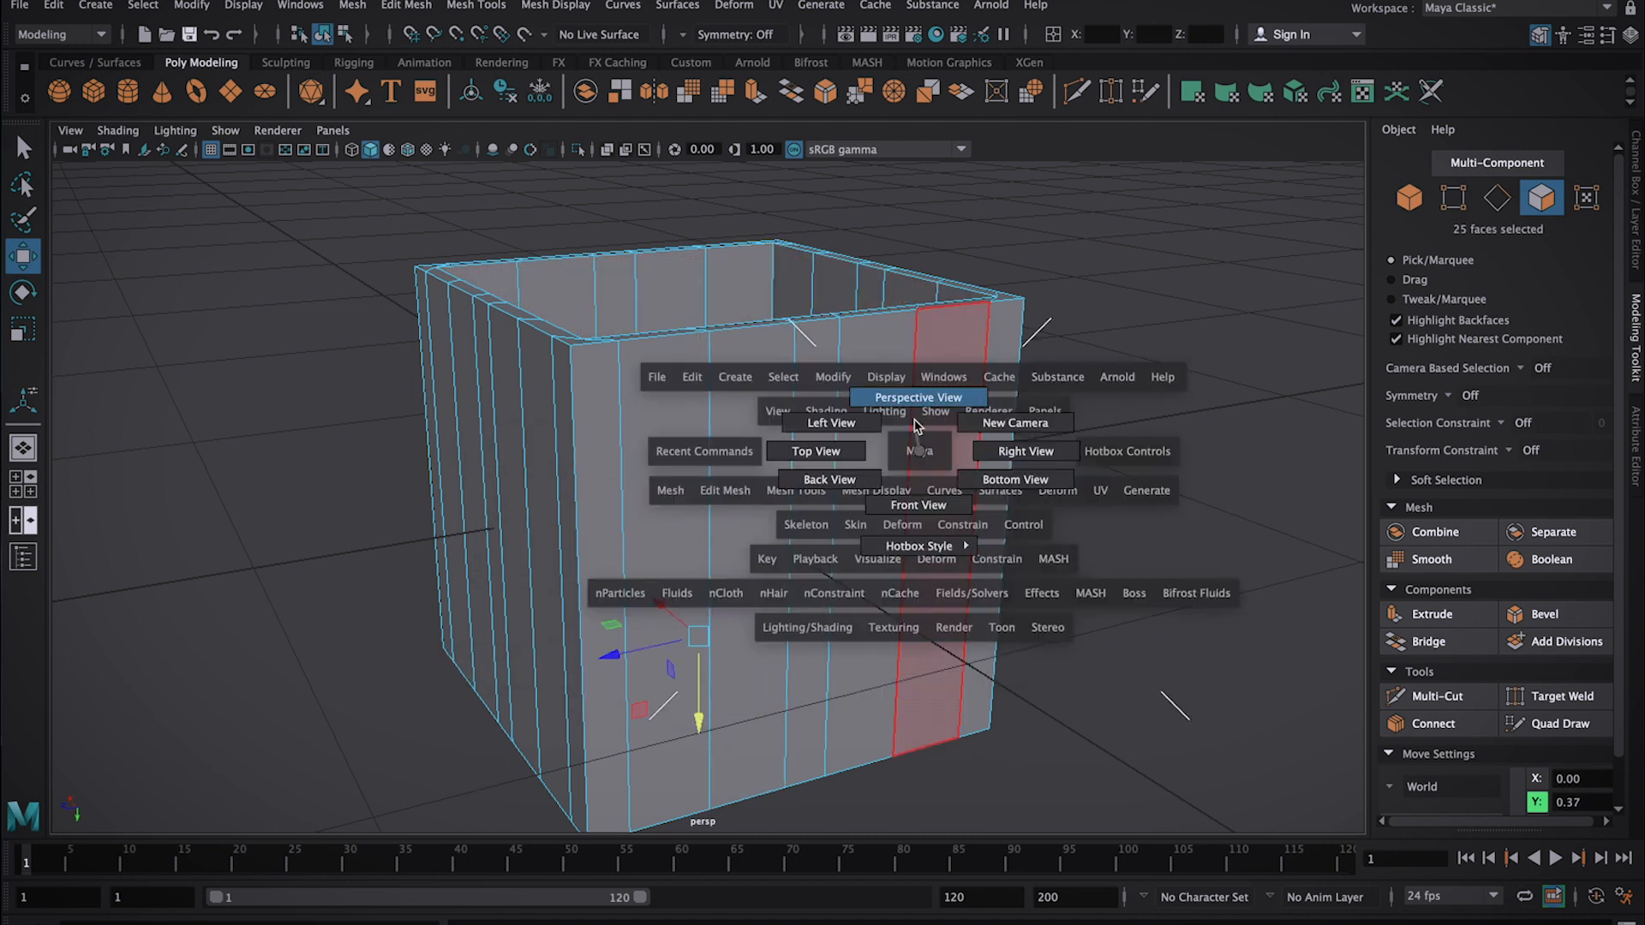
drag(830, 463, 789, 429)
key(4)
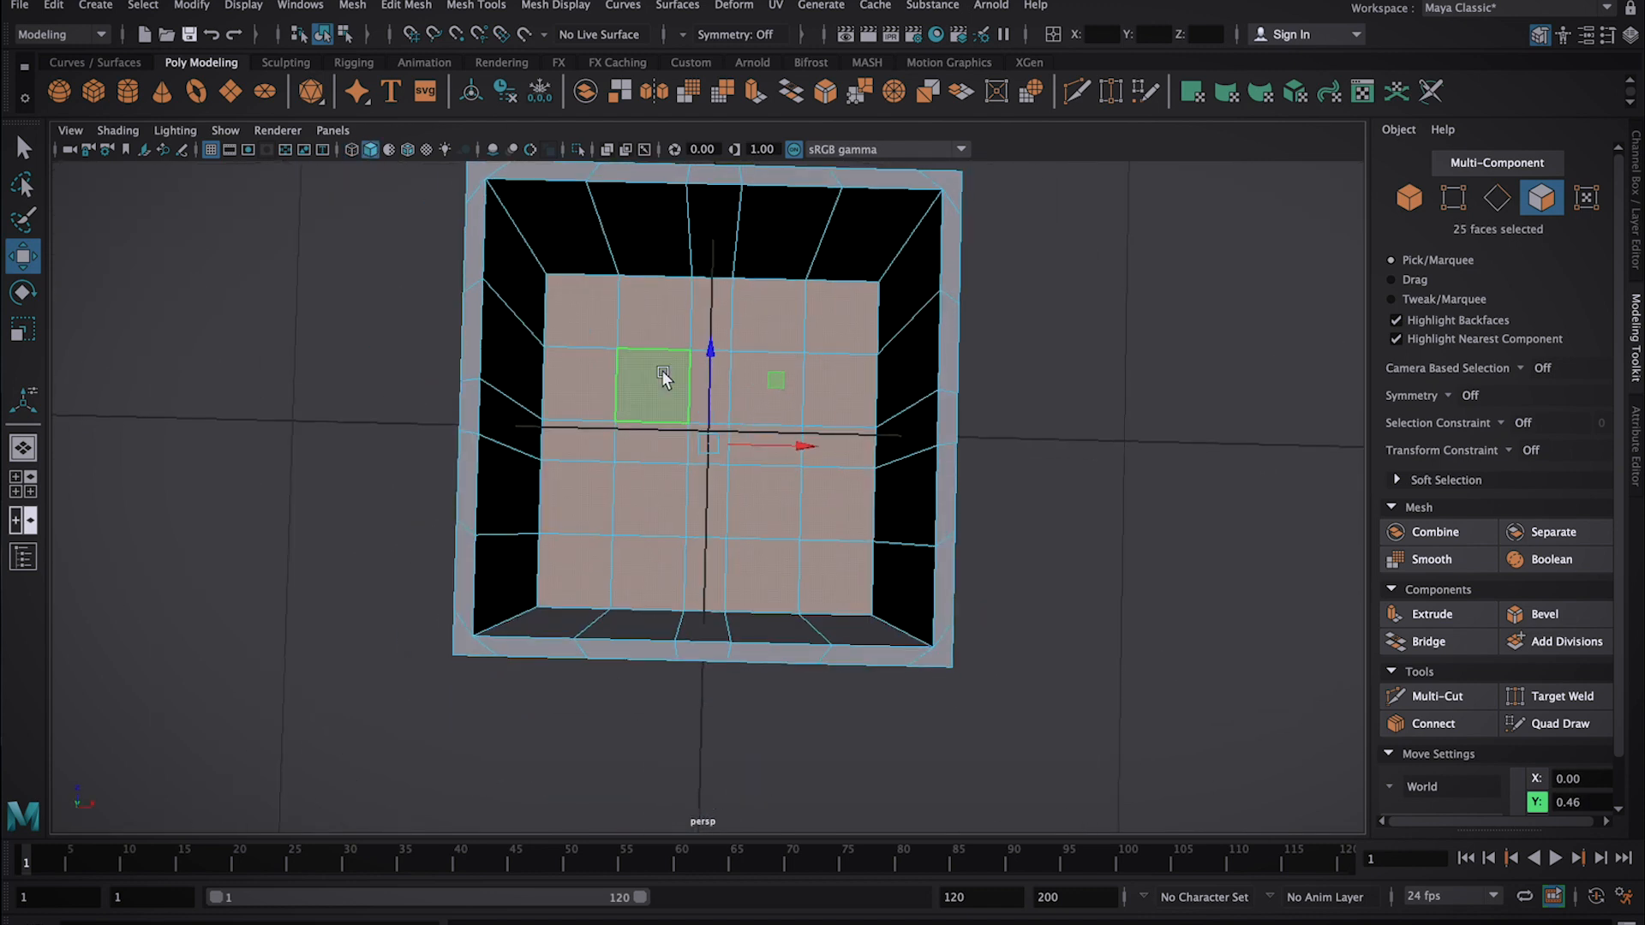
Circularize the nine central recess faces, extrude them to Y -0.50, and push the inset centre back to Y 0.46 as a hollow tube
key(r)
shift+right_drag(810, 314, 1192, 608)
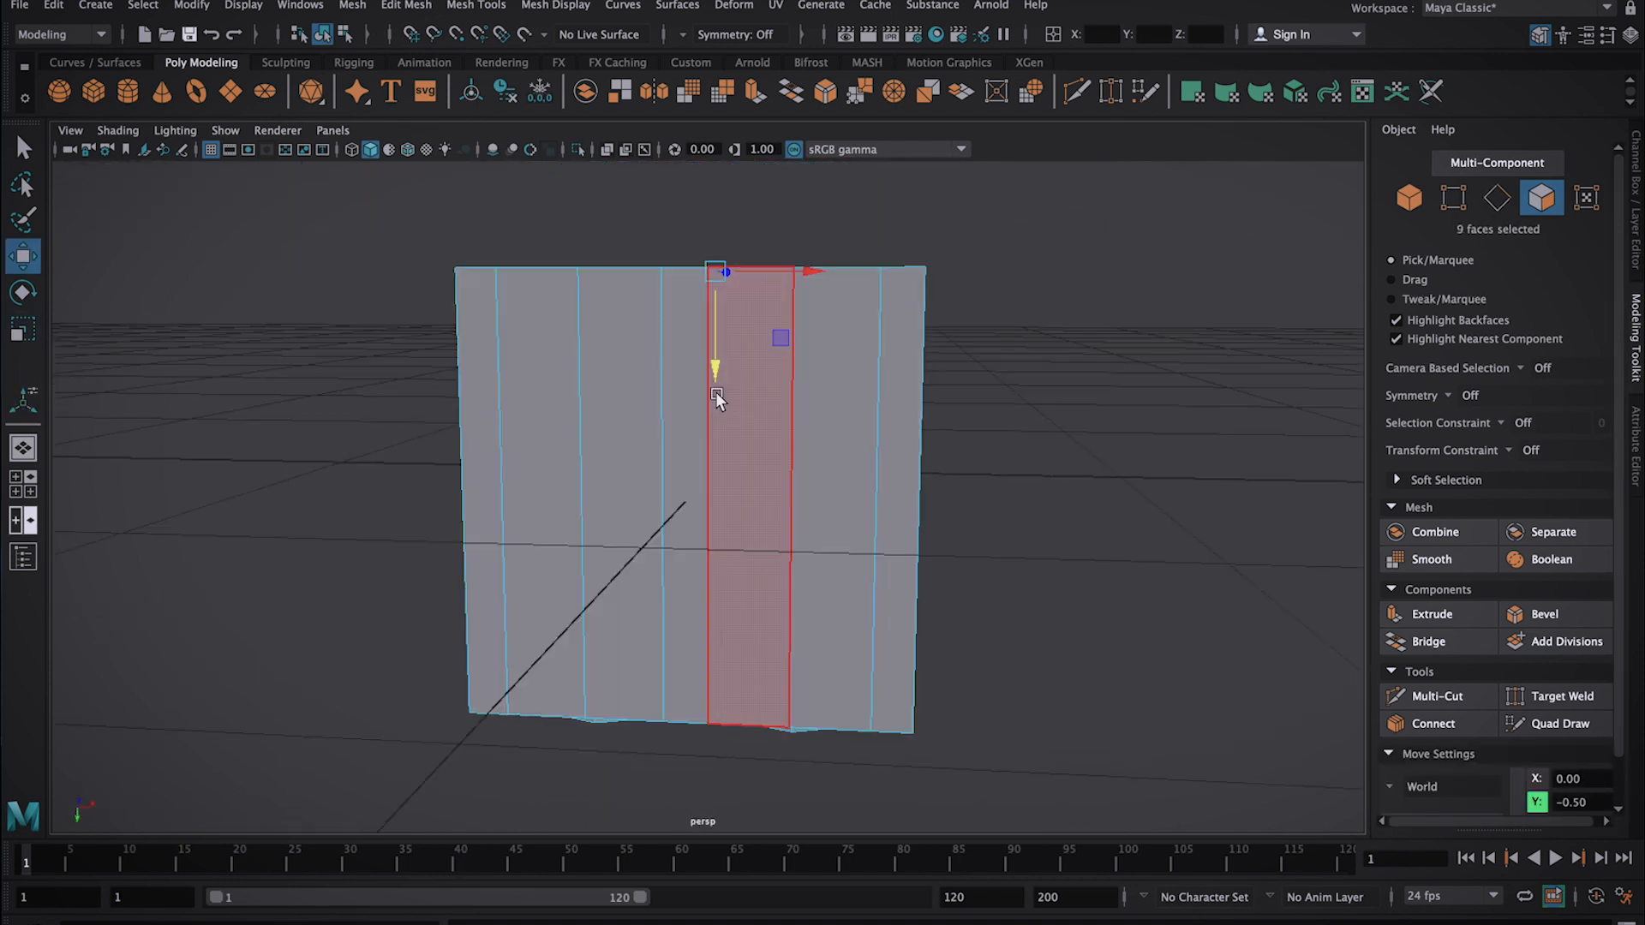
key(space)
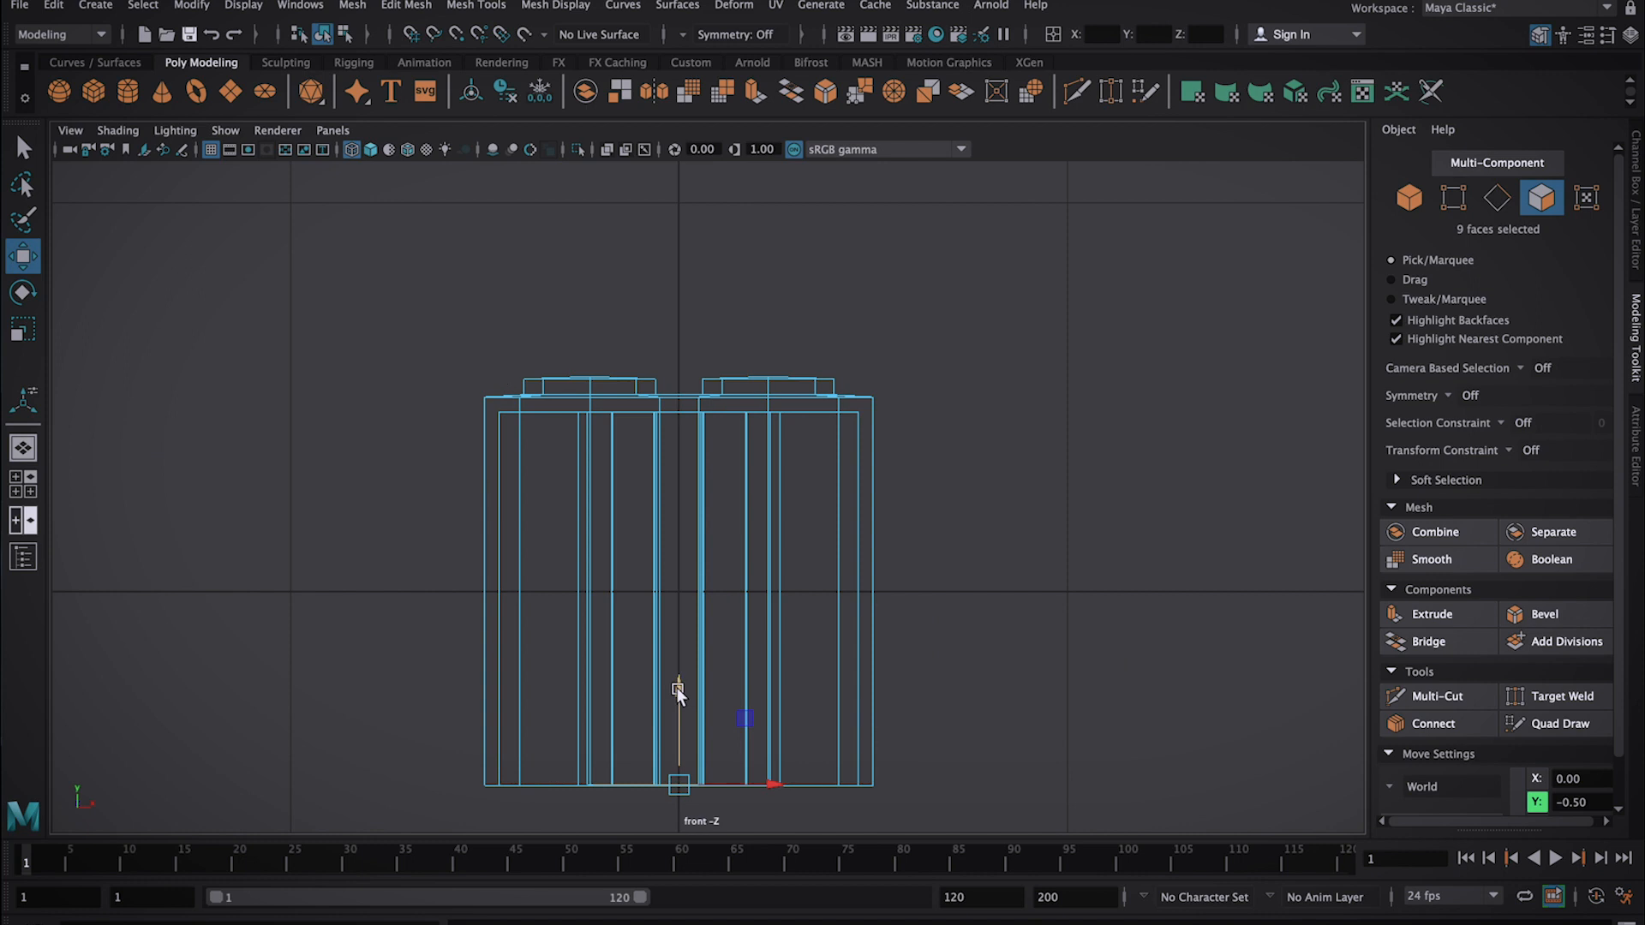
key(space)
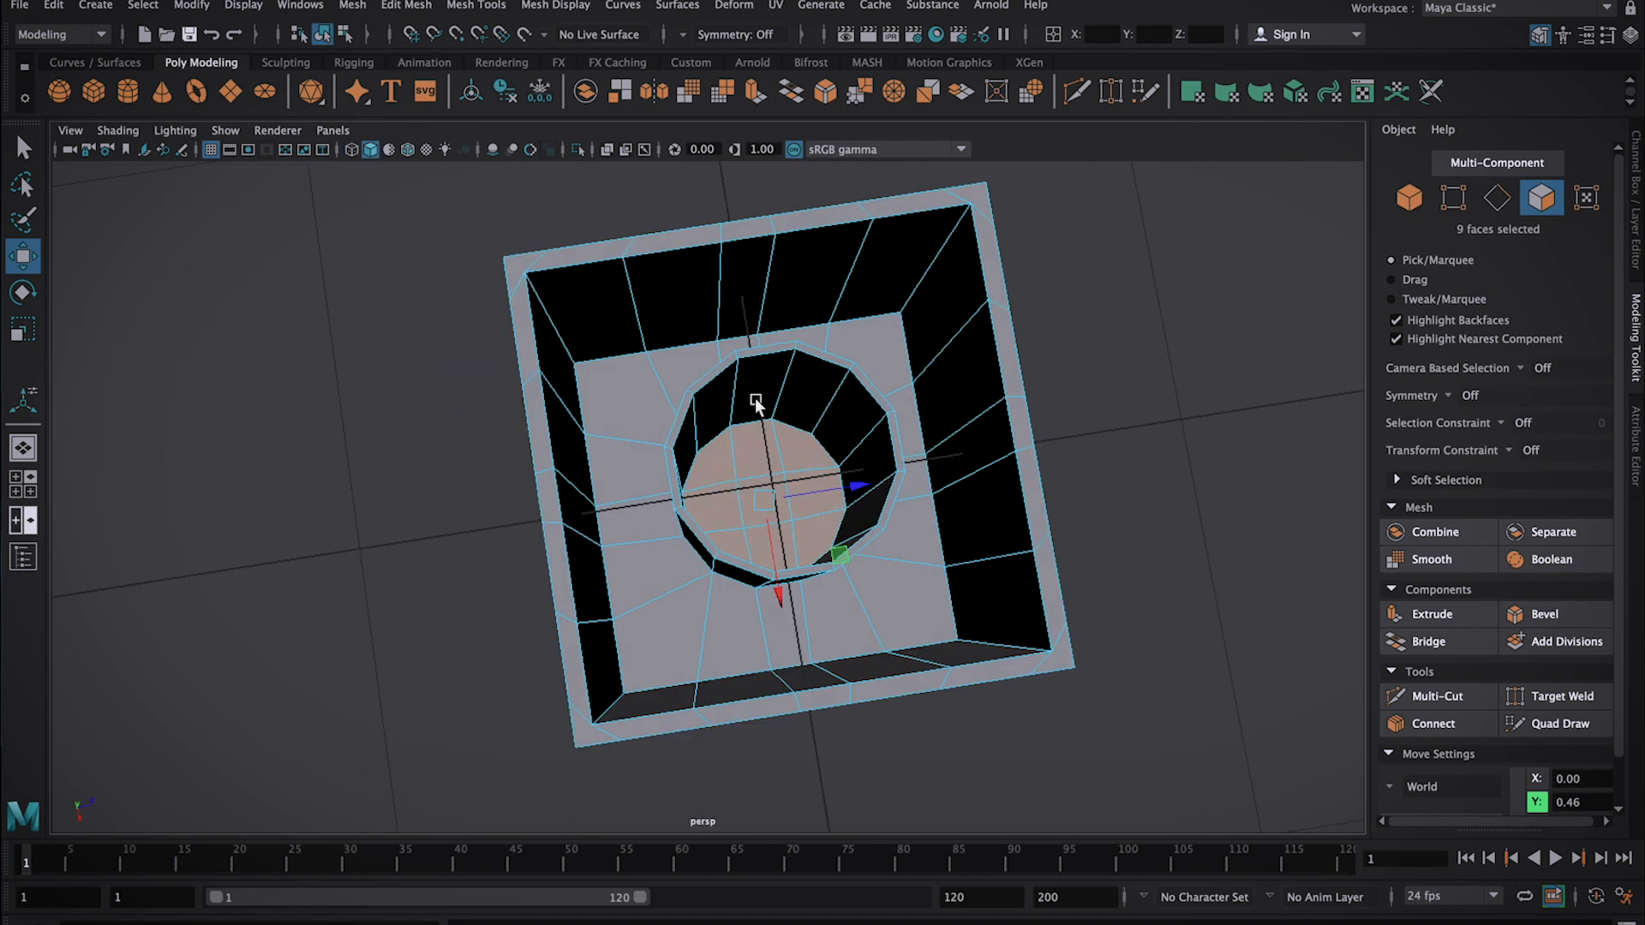
Scale four selected vertices of the underside mesh along X in the bottom view
key(space)
drag(761, 667, 760, 711)
key(r)
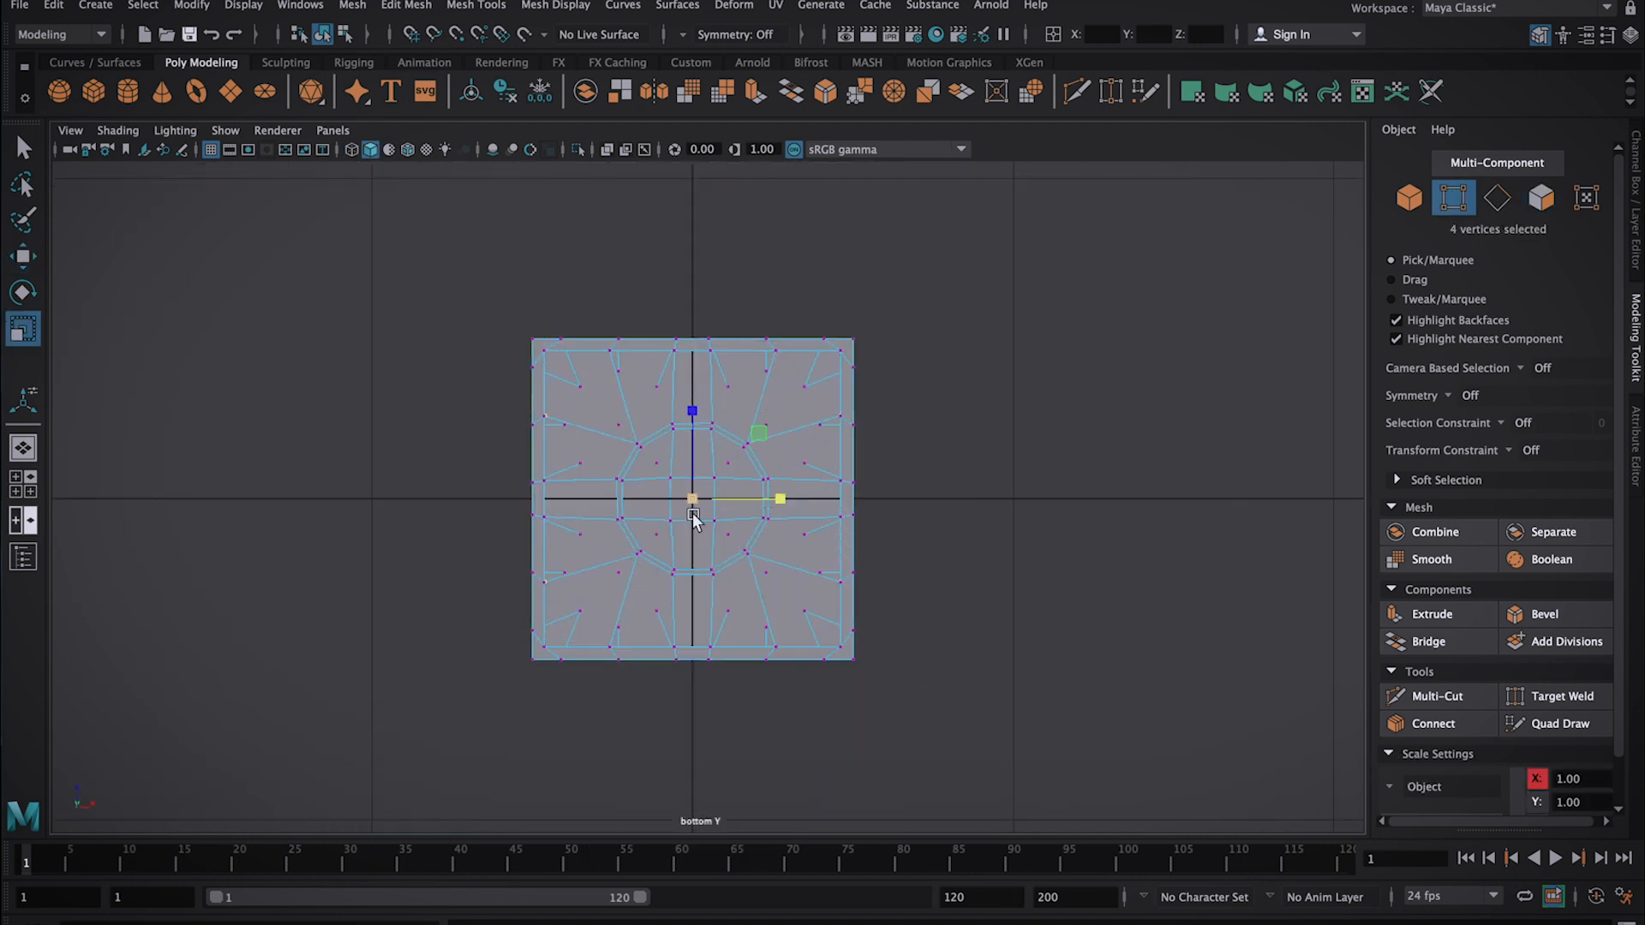
key(space)
Select the four corner faces of the recessed floor and inset them as smaller square faces
key(space)
drag(801, 471, 749, 496)
right_drag(661, 347, 661, 399)
click(654, 370)
shift+click(644, 600)
shift+click(886, 381)
shift+click(874, 612)
shift+drag(654, 371, 639, 371)
Circularize each of the four inset corner faces, using Add Divisions 1 or Twist 45 to round them
click(653, 370)
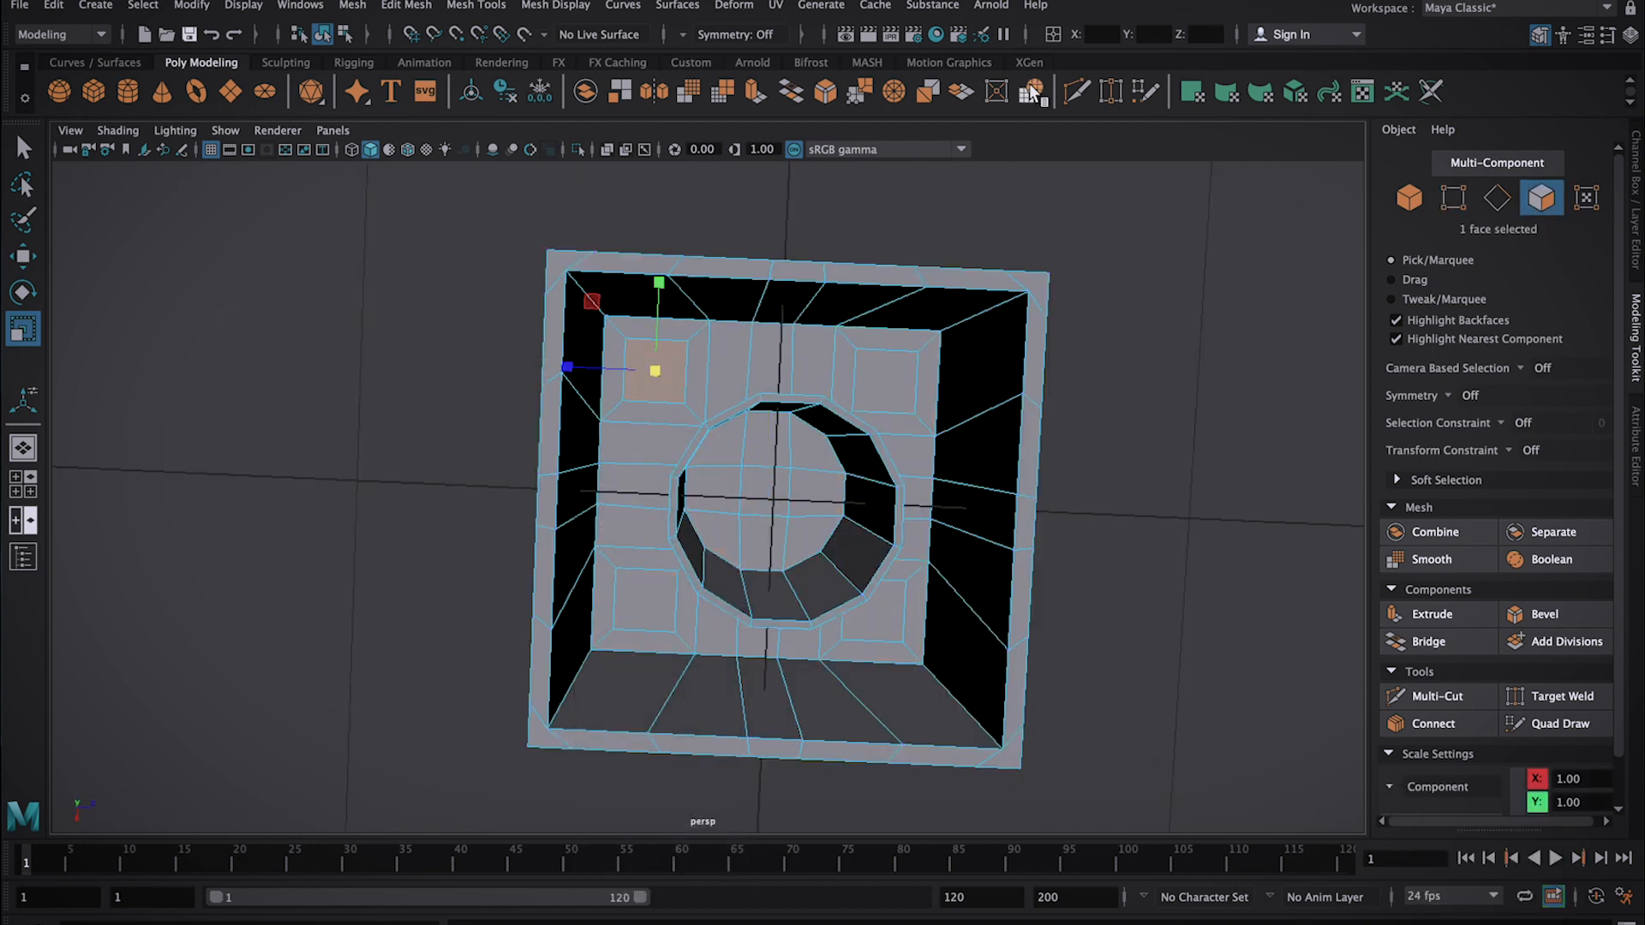
click(1031, 92)
click(1199, 629)
text(1)
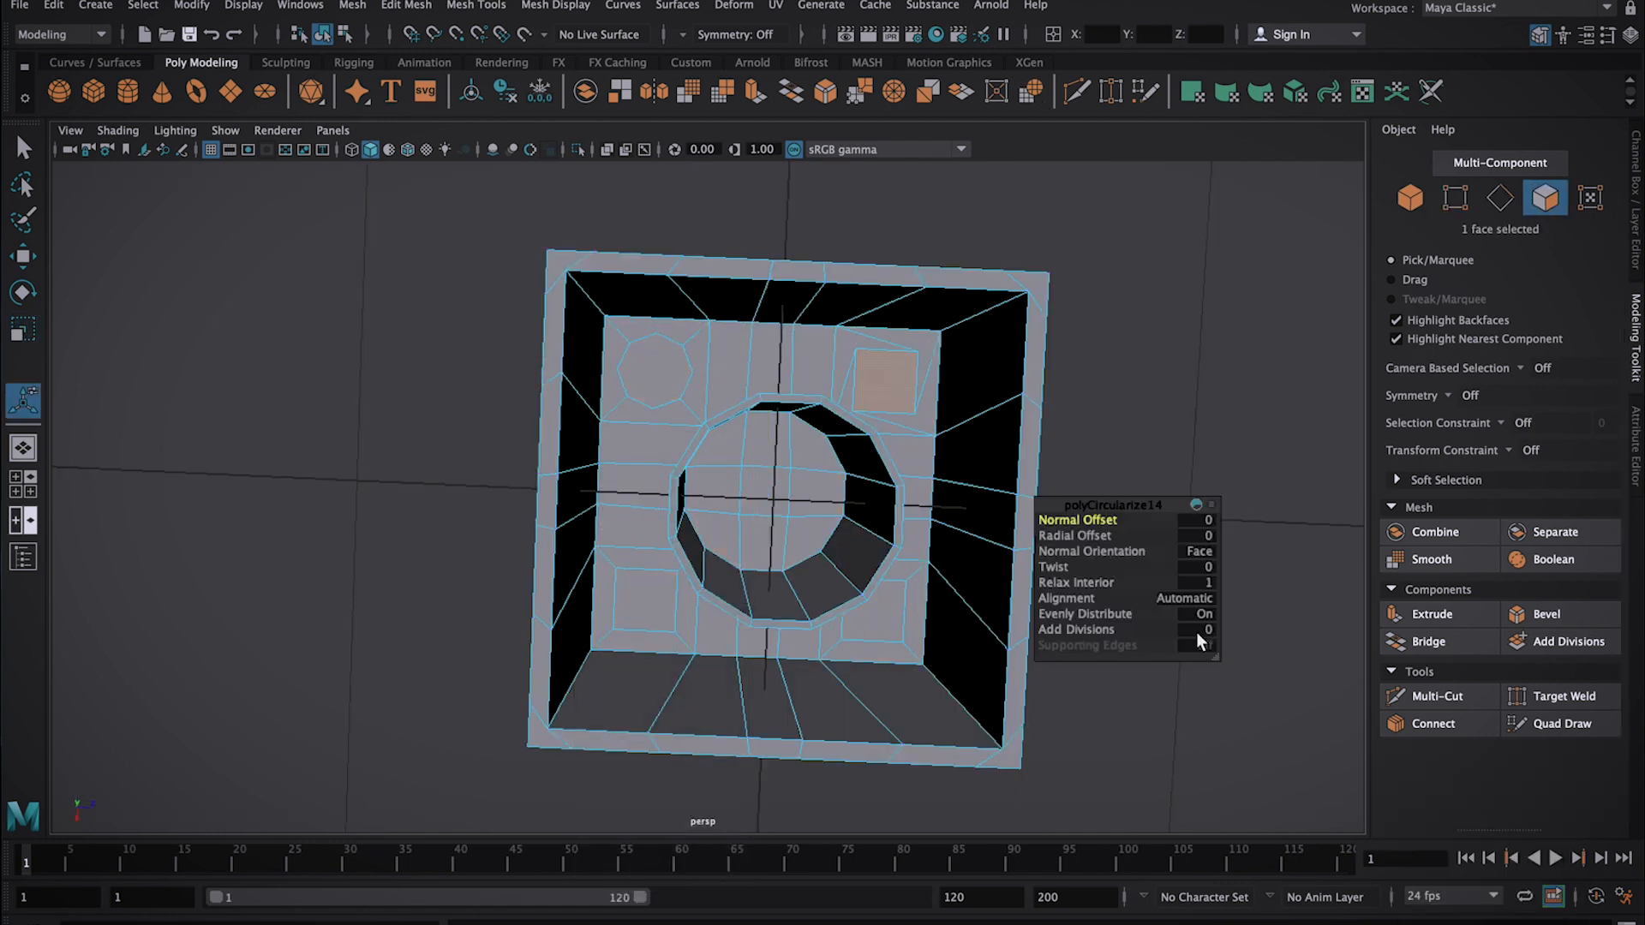
click(1198, 566)
text(45)
key(Return)
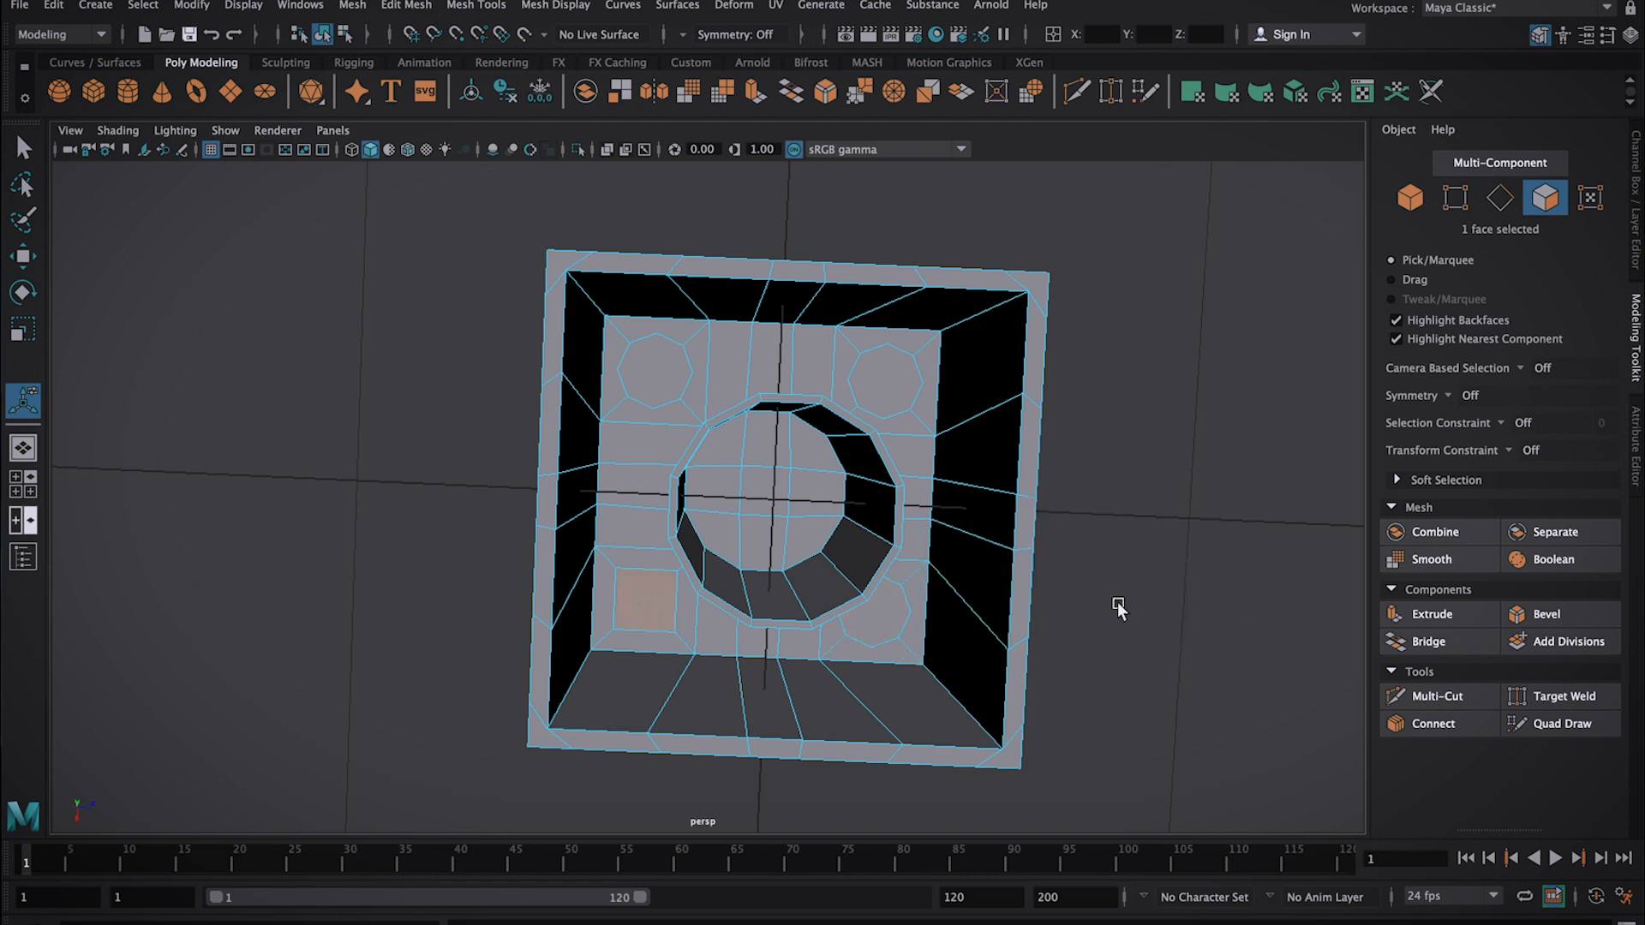
click(1197, 566)
text(45)
Select the four circular corner faces and scale them together toward the block's centre in the wireframe bottom view
shift+click(876, 613)
shift+click(882, 382)
shift+click(656, 371)
key(space)
drag(807, 538, 763, 497)
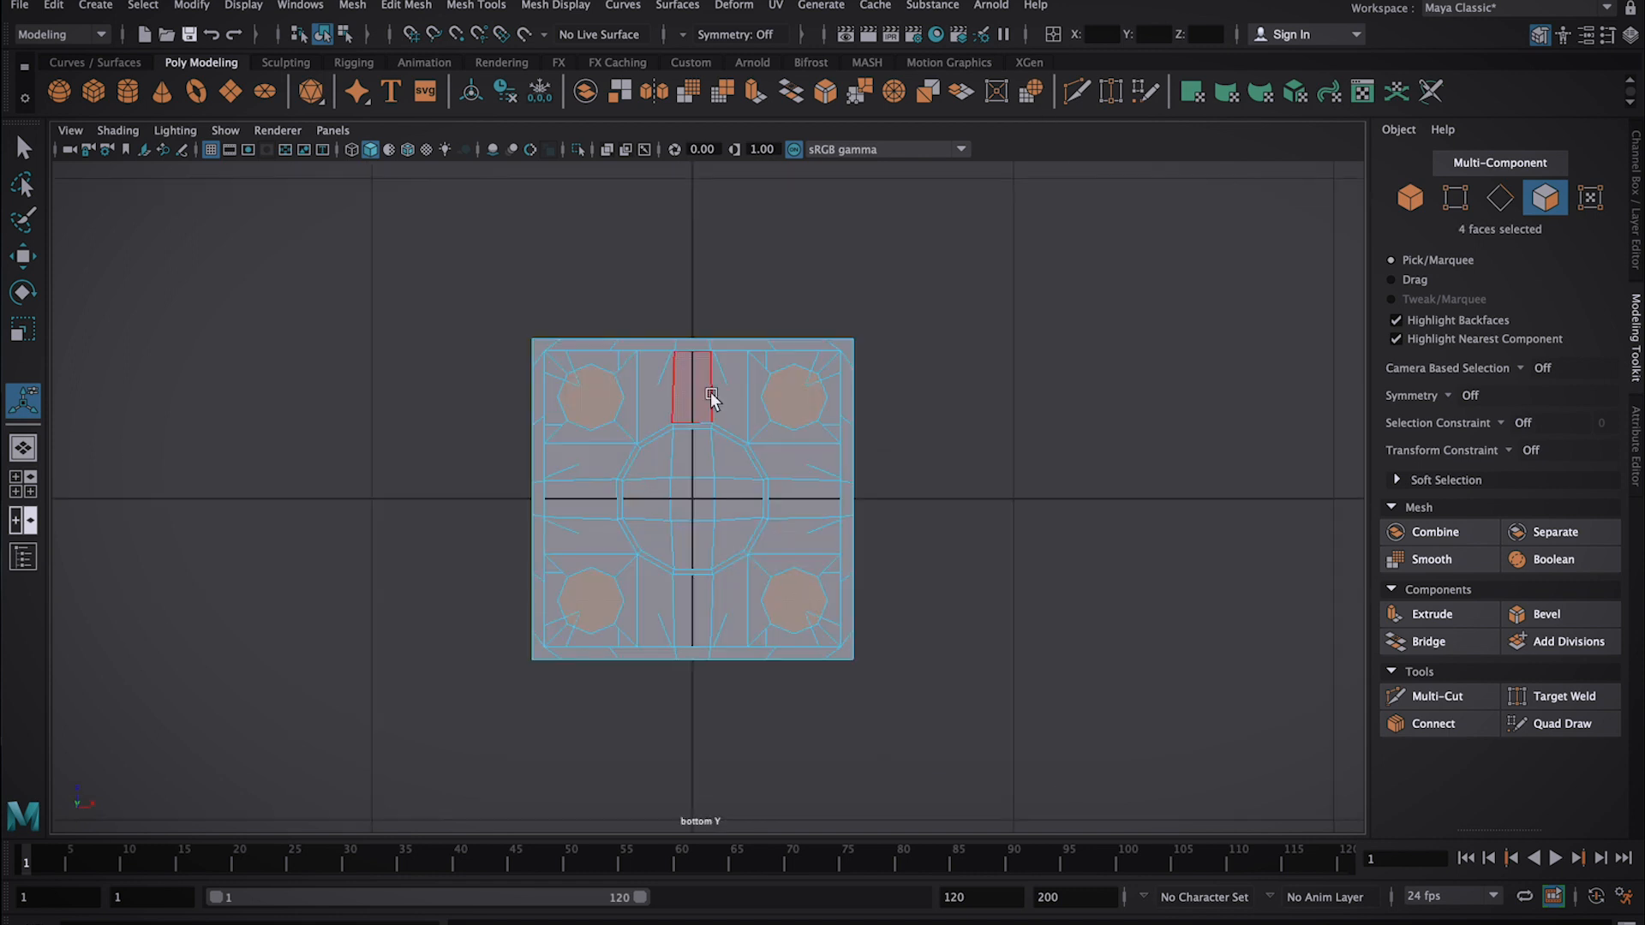
key(4)
scroll(723, 454, up, 5)
key(r)
middle_drag(656, 434, 591, 460)
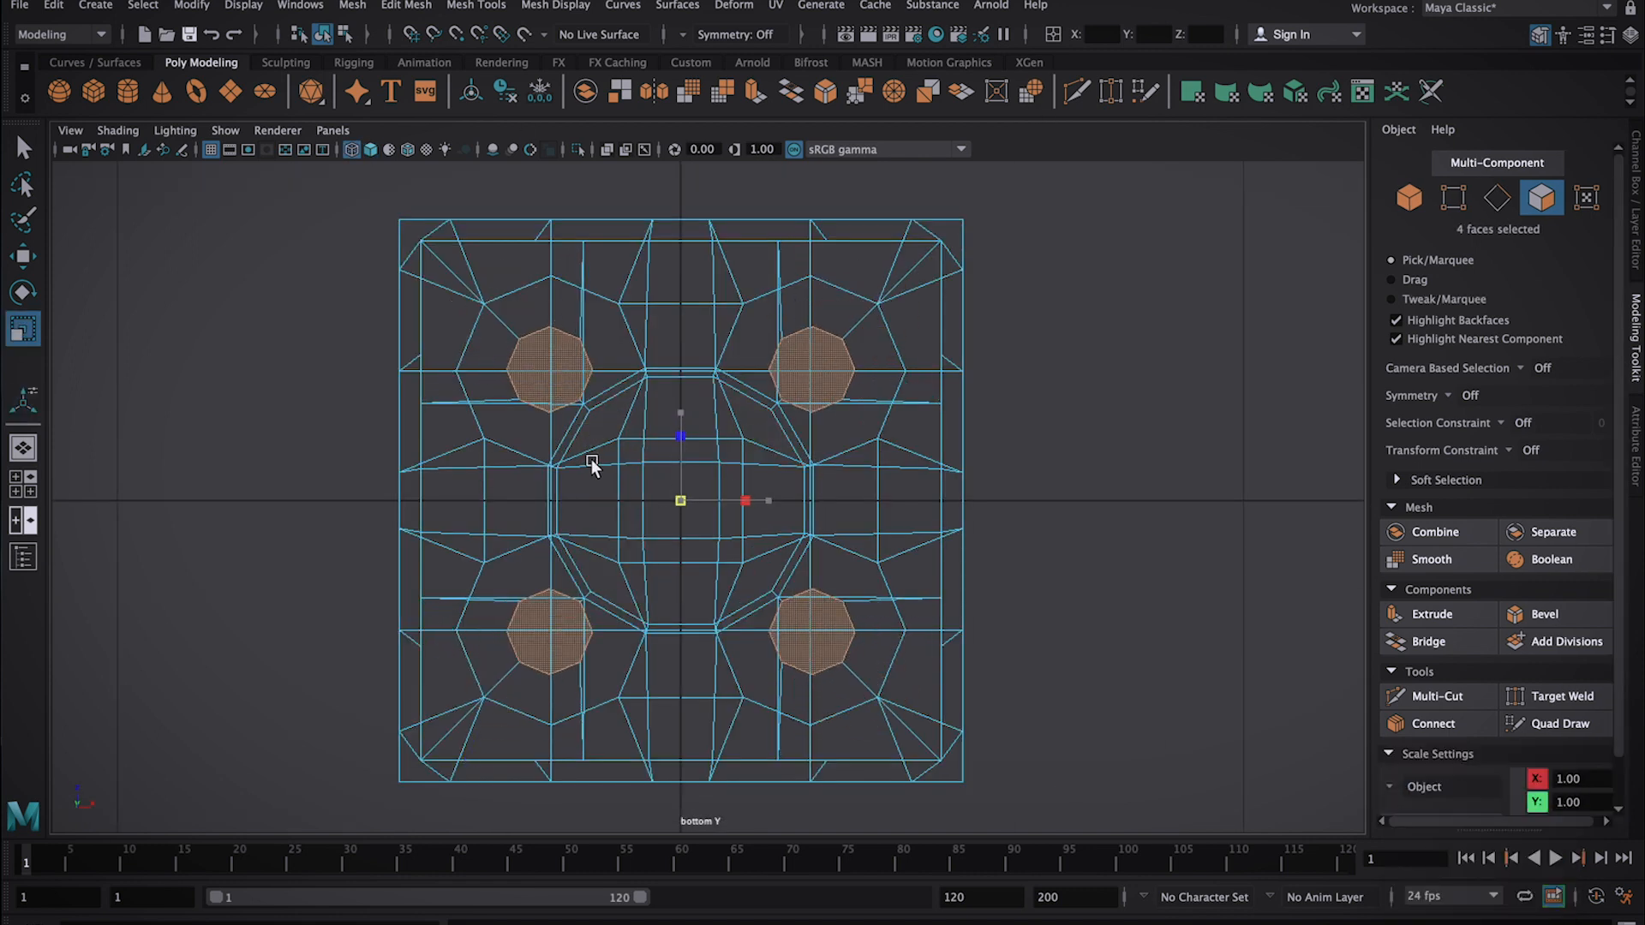
Select a loop of faces on the block's underside in the shaded view
key(space)
drag(711, 480, 712, 436)
key(5)
mouse_move(745, 463)
alt+mouse_down()
mouse_move(841, 514)
mouse_move(802, 614)
mouse_move(762, 591)
alt+mouse_up()
click(841, 514)
shift+double_click(771, 565)
mouse_move(733, 500)
alt+mouse_down()
mouse_move(762, 446)
mouse_move(781, 617)
alt+mouse_up()
Select two horizontal rows of vertices in the wireframe view and ready them for the Move tool
key(space)
key(4)
key(F9)
drag(463, 655, 891, 689)
drag(467, 321, 891, 356)
click(23, 256)
key(space)
alt+drag(551, 265, 789, 579)
Select further faces and a face loop on the block, checking in wireframe, and activate scaling for them
key(F11)
key(space)
key(5)
key(4)
shift+click(576, 473)
key(space)
key(5)
mouse_move(686, 404)
alt+mouse_down()
mouse_move(740, 196)
mouse_move(714, 464)
mouse_move(656, 517)
mouse_move(671, 326)
mouse_move(764, 567)
mouse_move(762, 446)
mouse_move(795, 539)
mouse_move(704, 377)
mouse_move(715, 613)
mouse_move(723, 520)
mouse_move(923, 376)
mouse_move(925, 574)
mouse_move(924, 542)
alt+mouse_up()
shift+click(762, 562)
shift+double_click(719, 563)
key(r)
Adjust groups of the block's vertices with the Move tool and return to the whole block in perspective
key(F8)
key(F9)
key(w)
alt+drag(485, 375, 497, 420)
drag(706, 544, 688, 424)
key(space)
drag(439, 221, 891, 300)
key(space)
click(854, 261)
key(space)
click(840, 345)
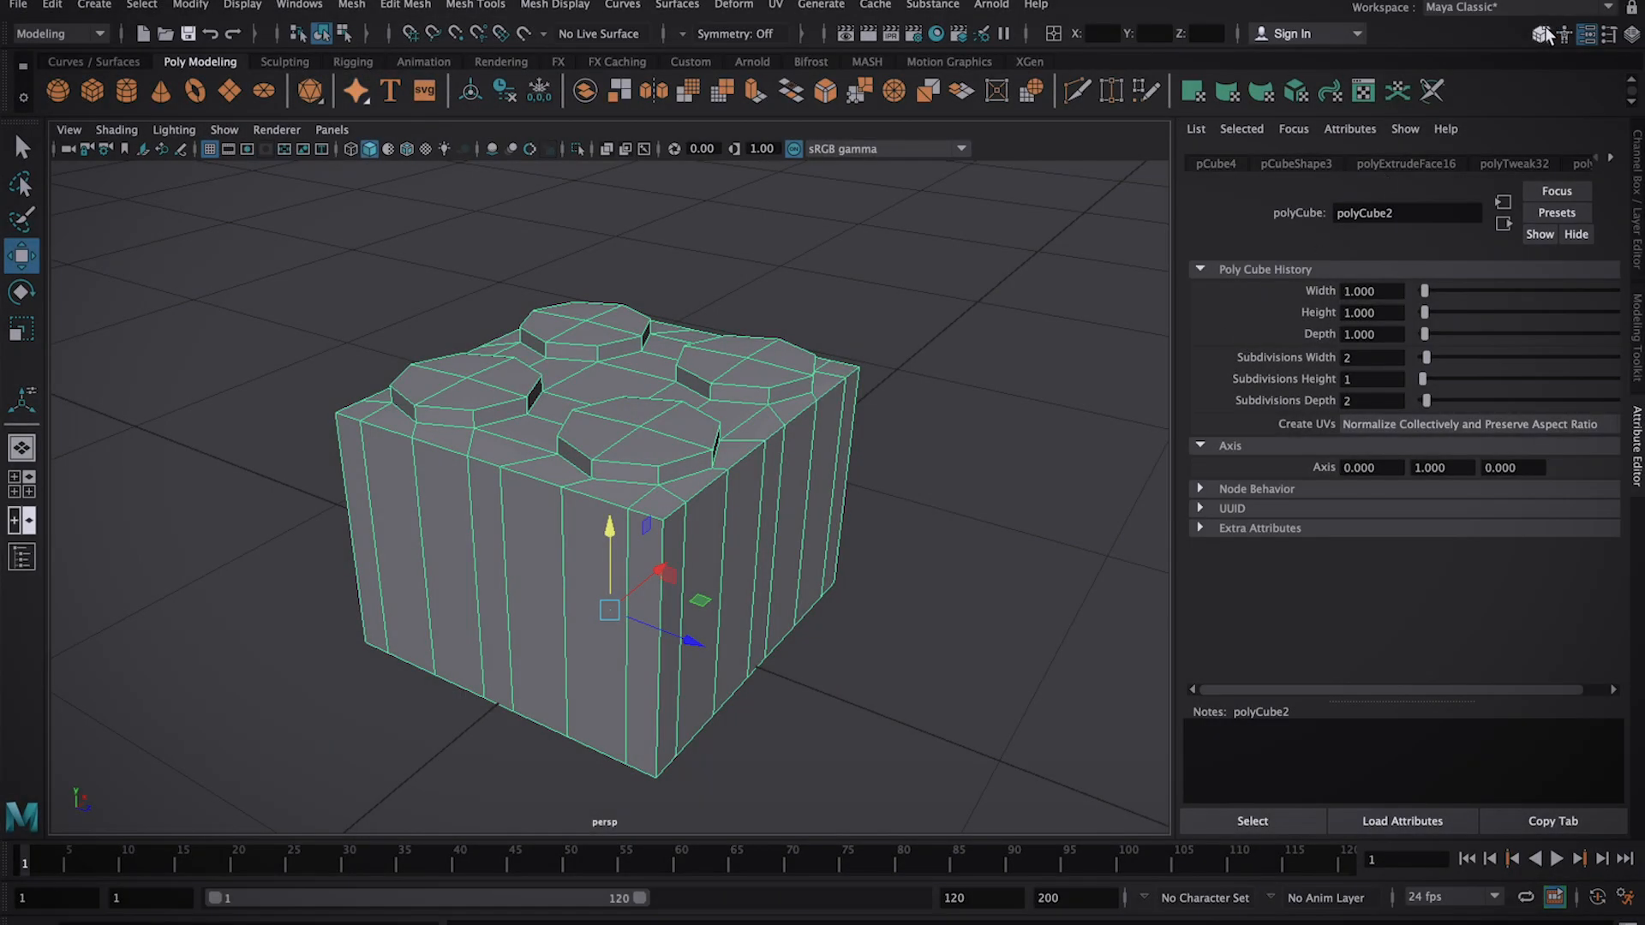
Show the Modeling Toolkit and activate the Multi-Cut tool with its cut and slice options in view
click(1541, 34)
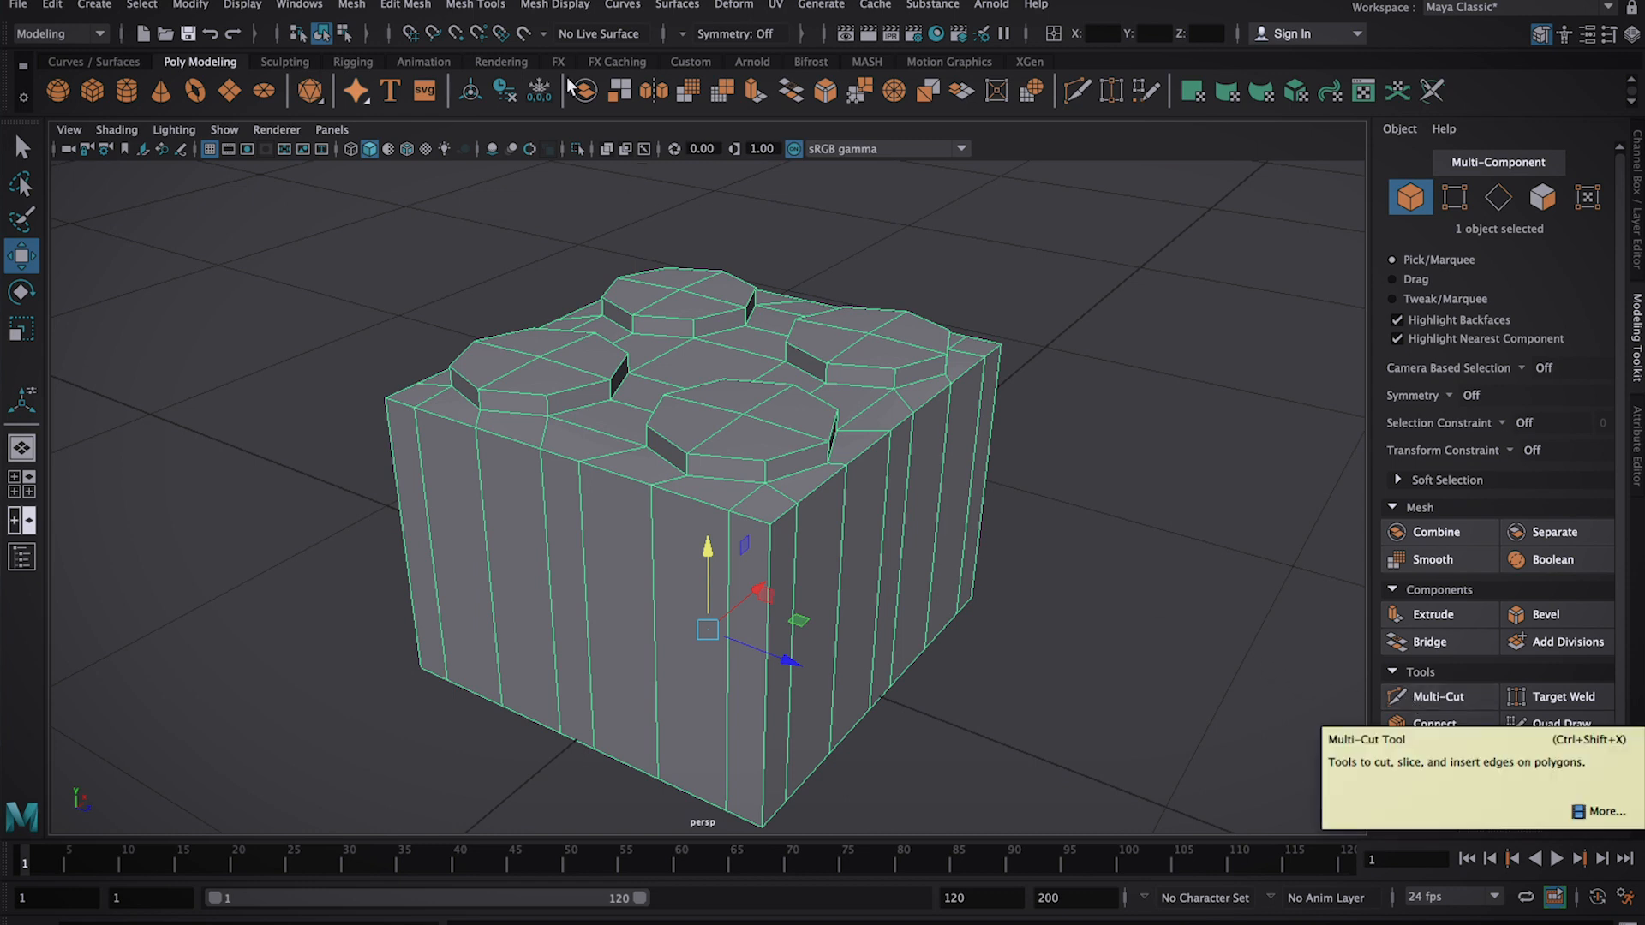
click(474, 5)
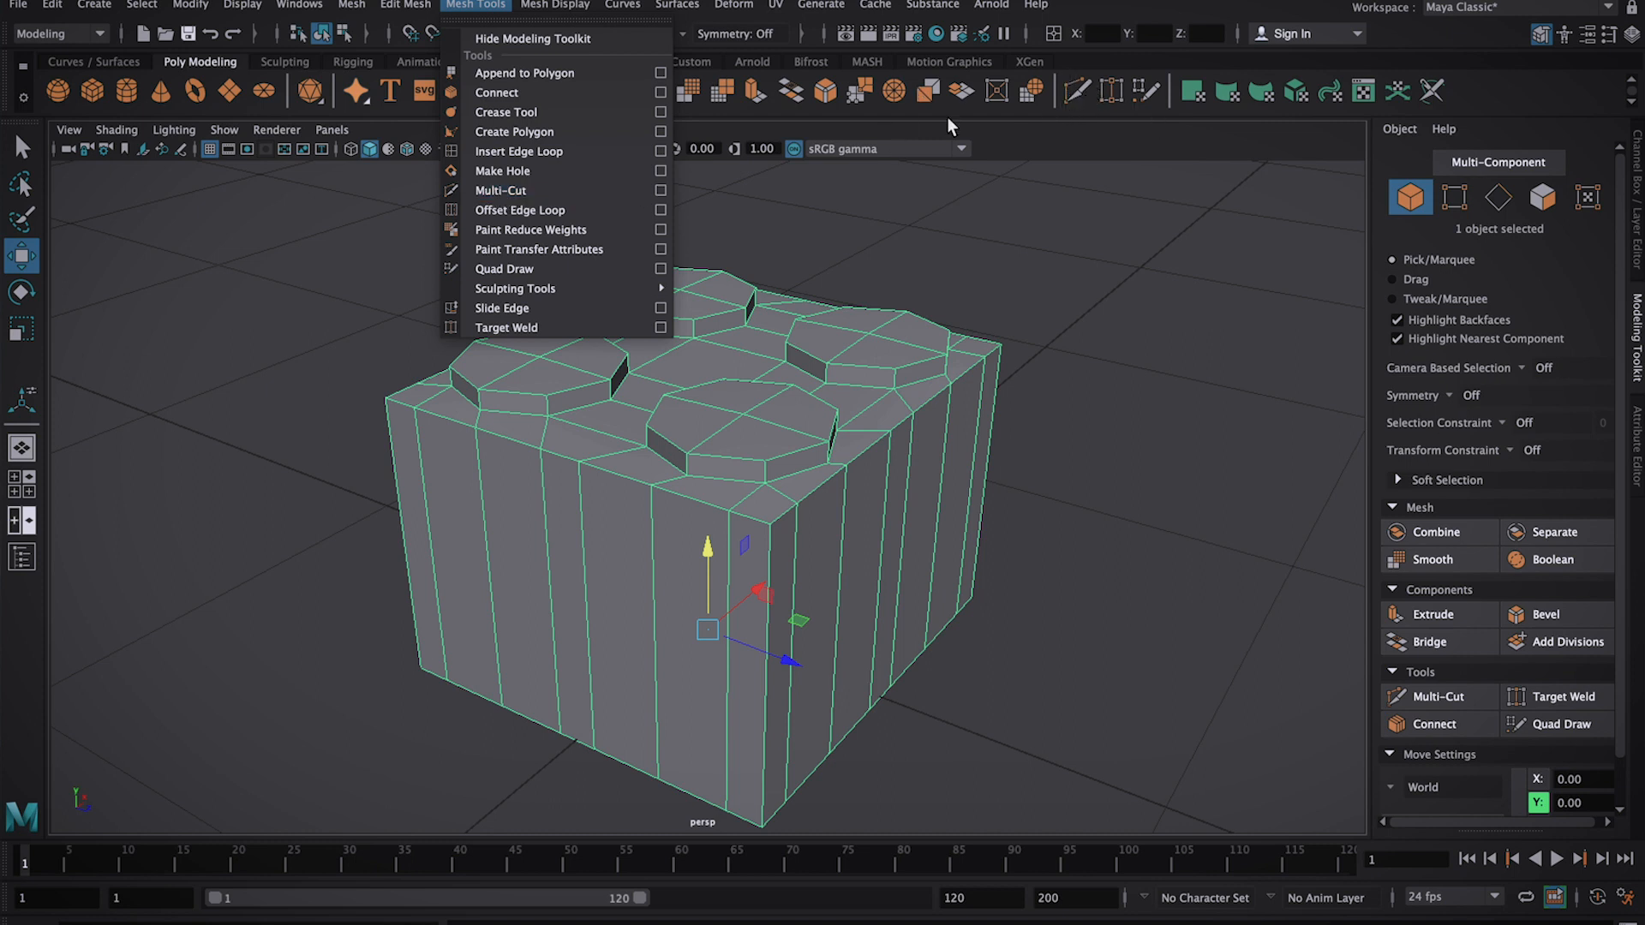
click(660, 191)
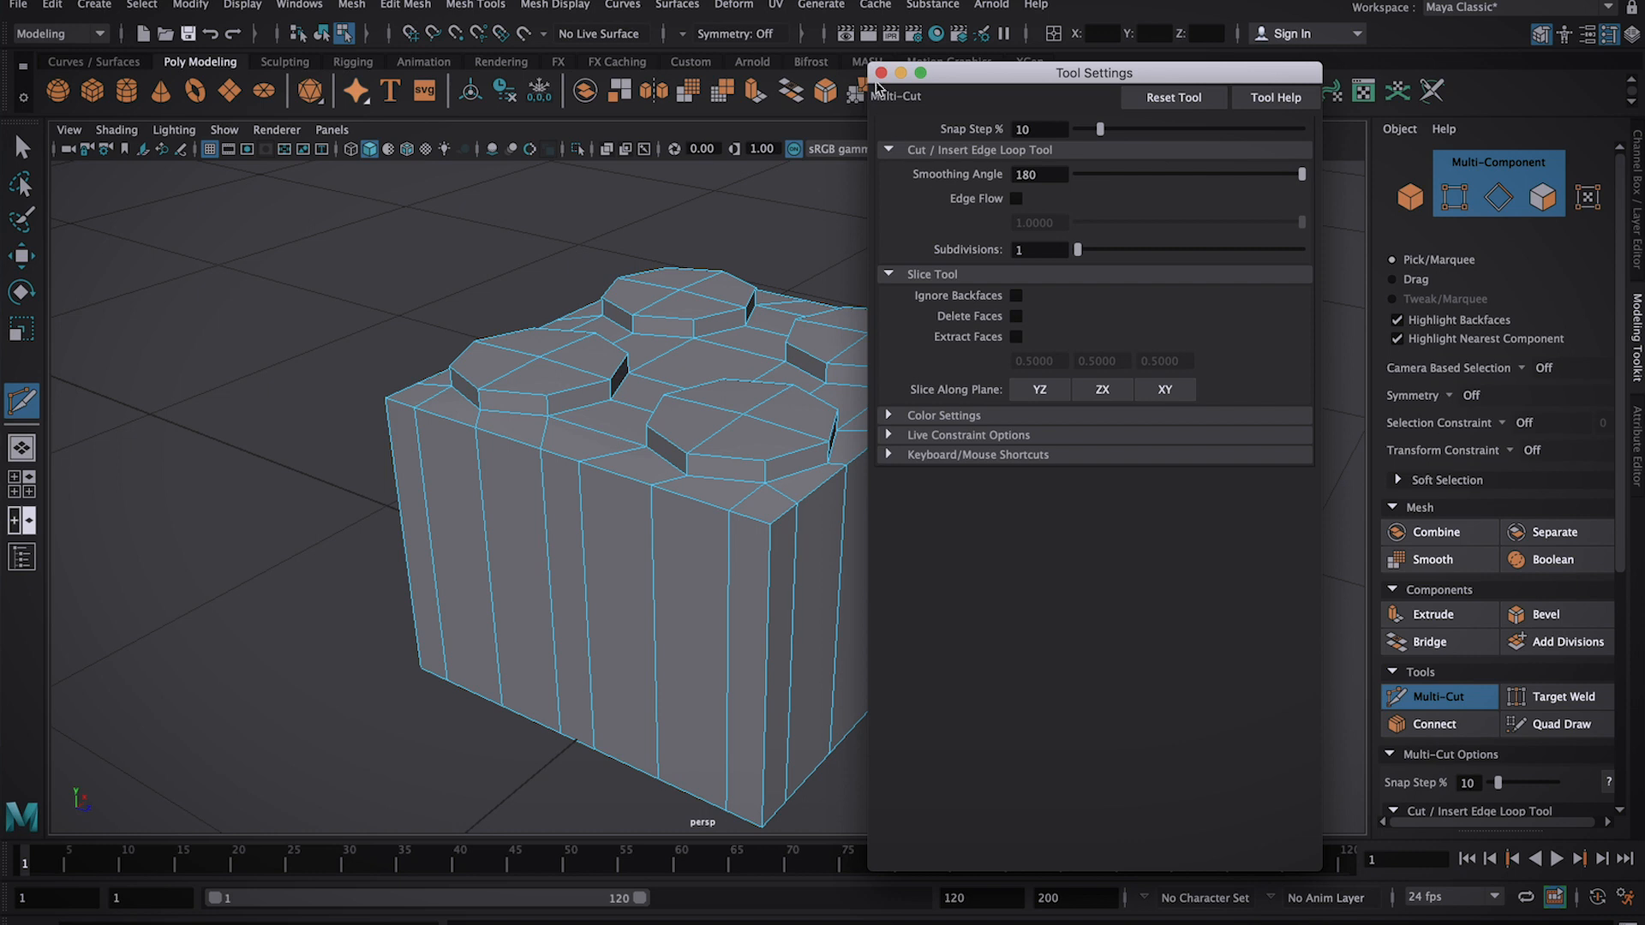
click(880, 72)
scroll(1552, 665, down, 5)
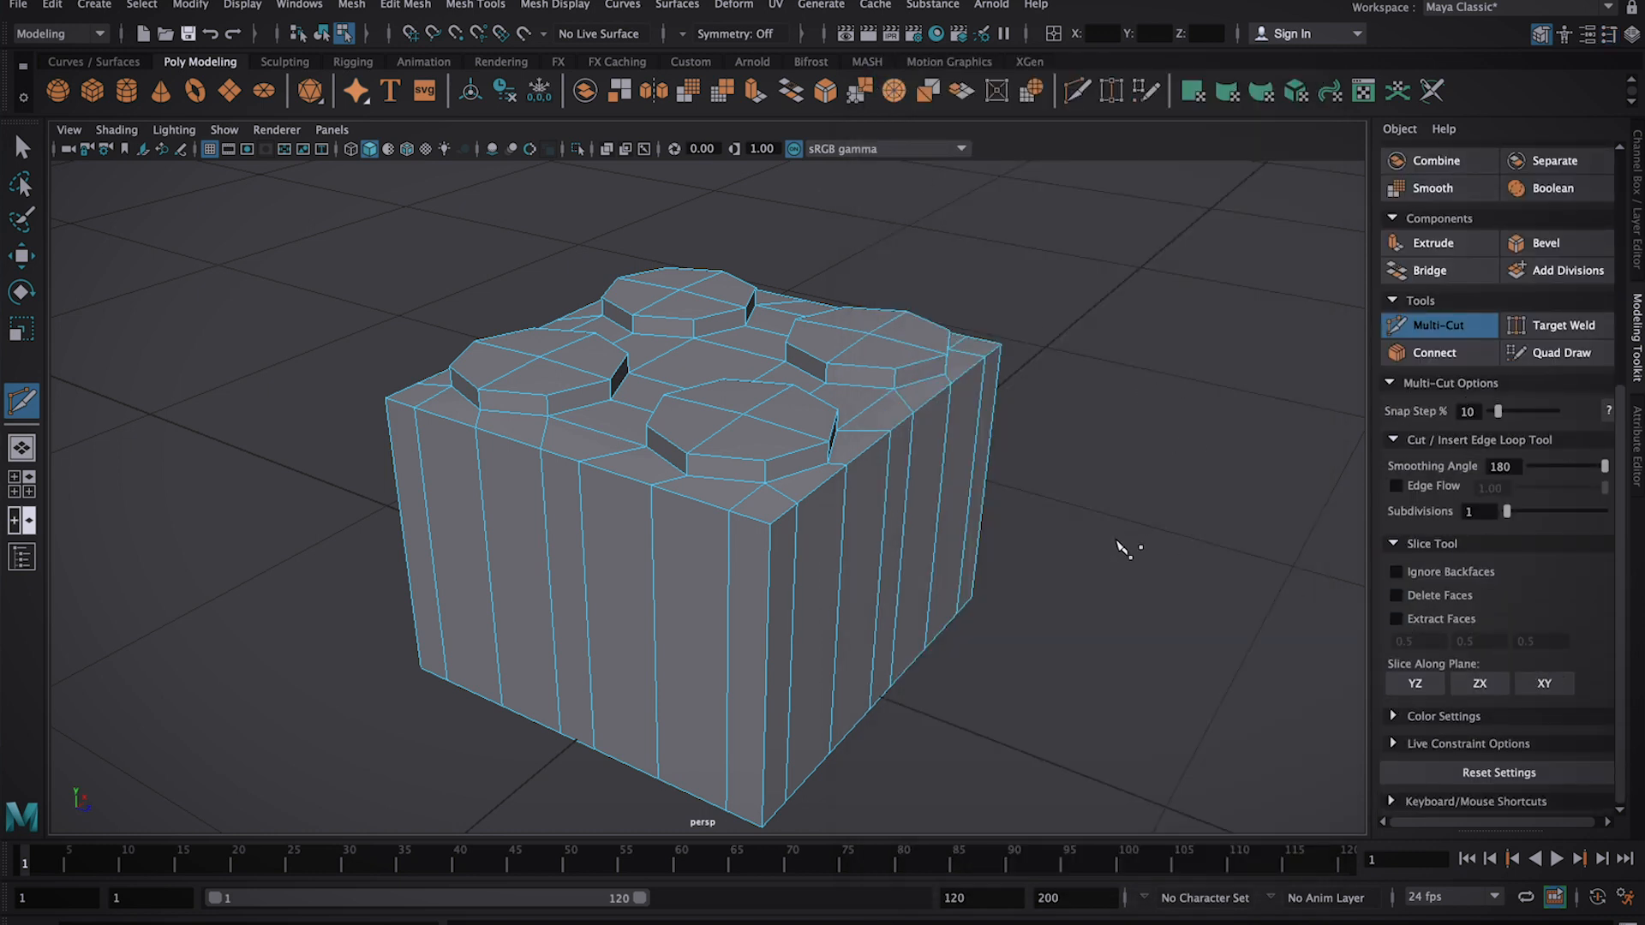
Cut a V shape into the block's side from an upper vertex through the neighbouring edge's middle to the lower vertex
alt+drag(1072, 517, 1160, 511)
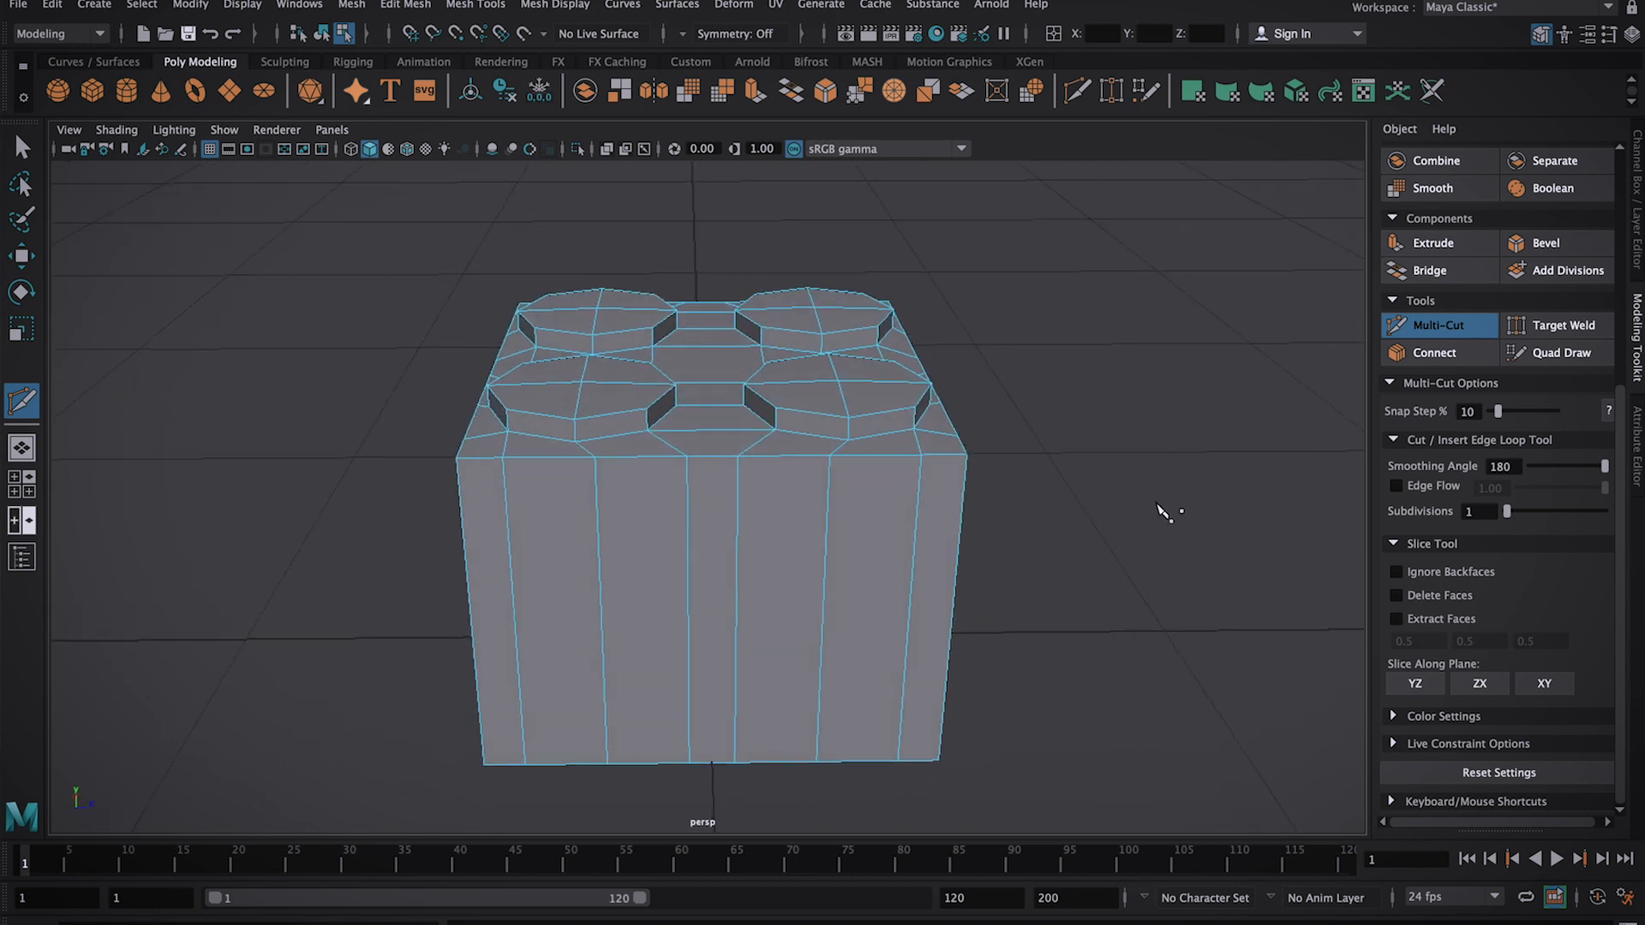
click(738, 455)
click(824, 582)
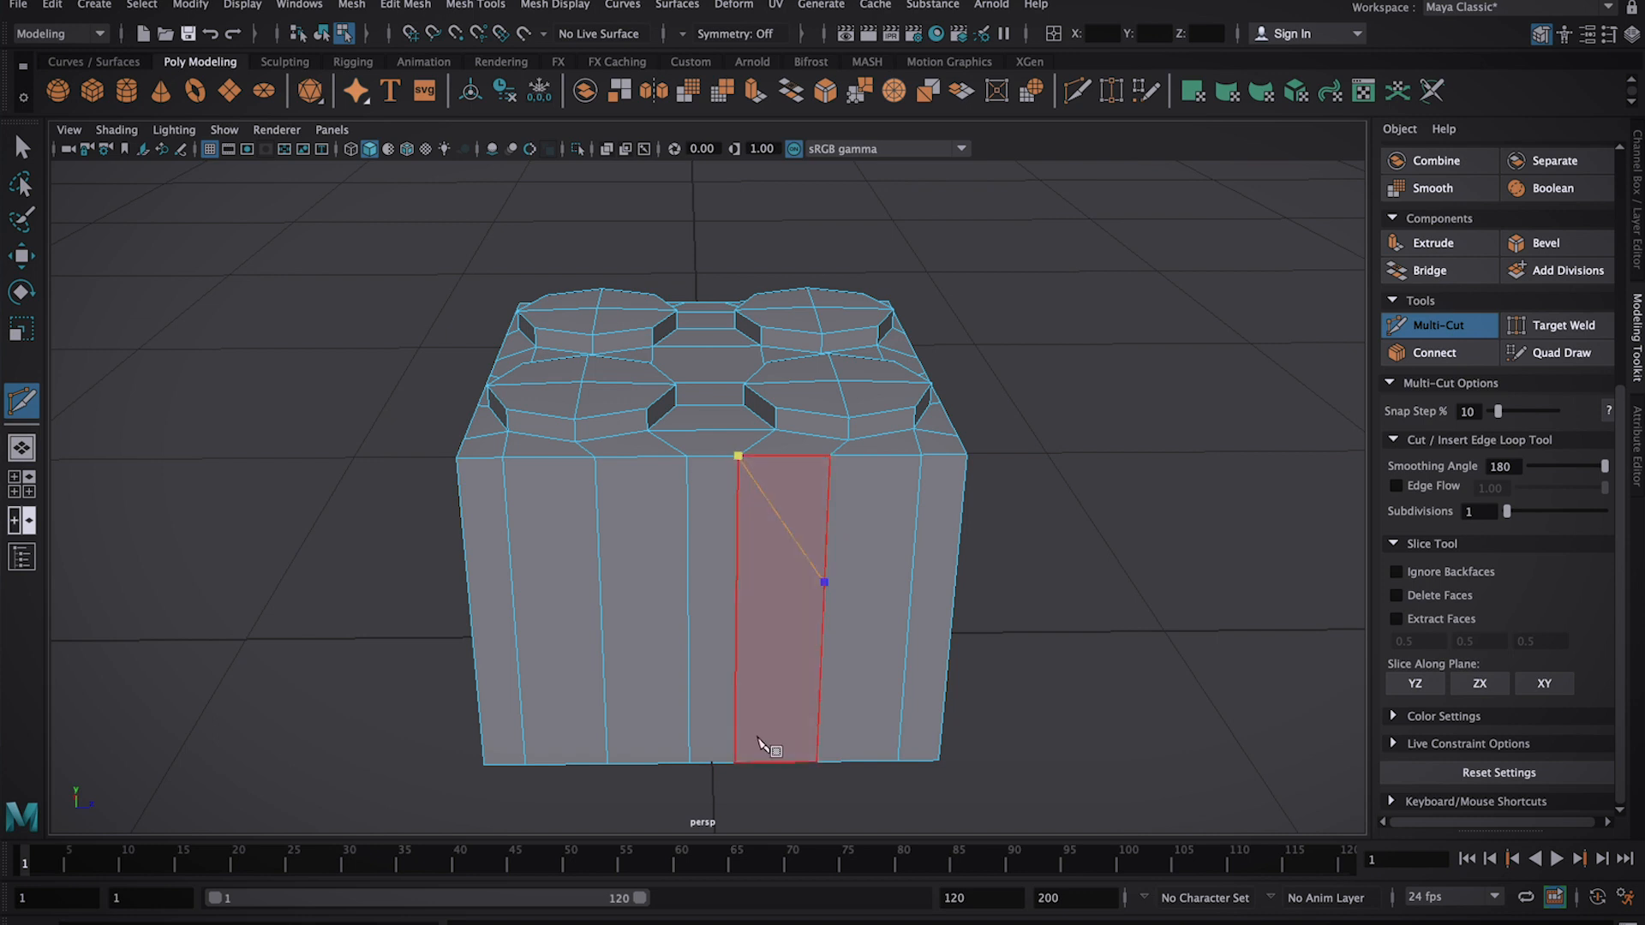
click(736, 764)
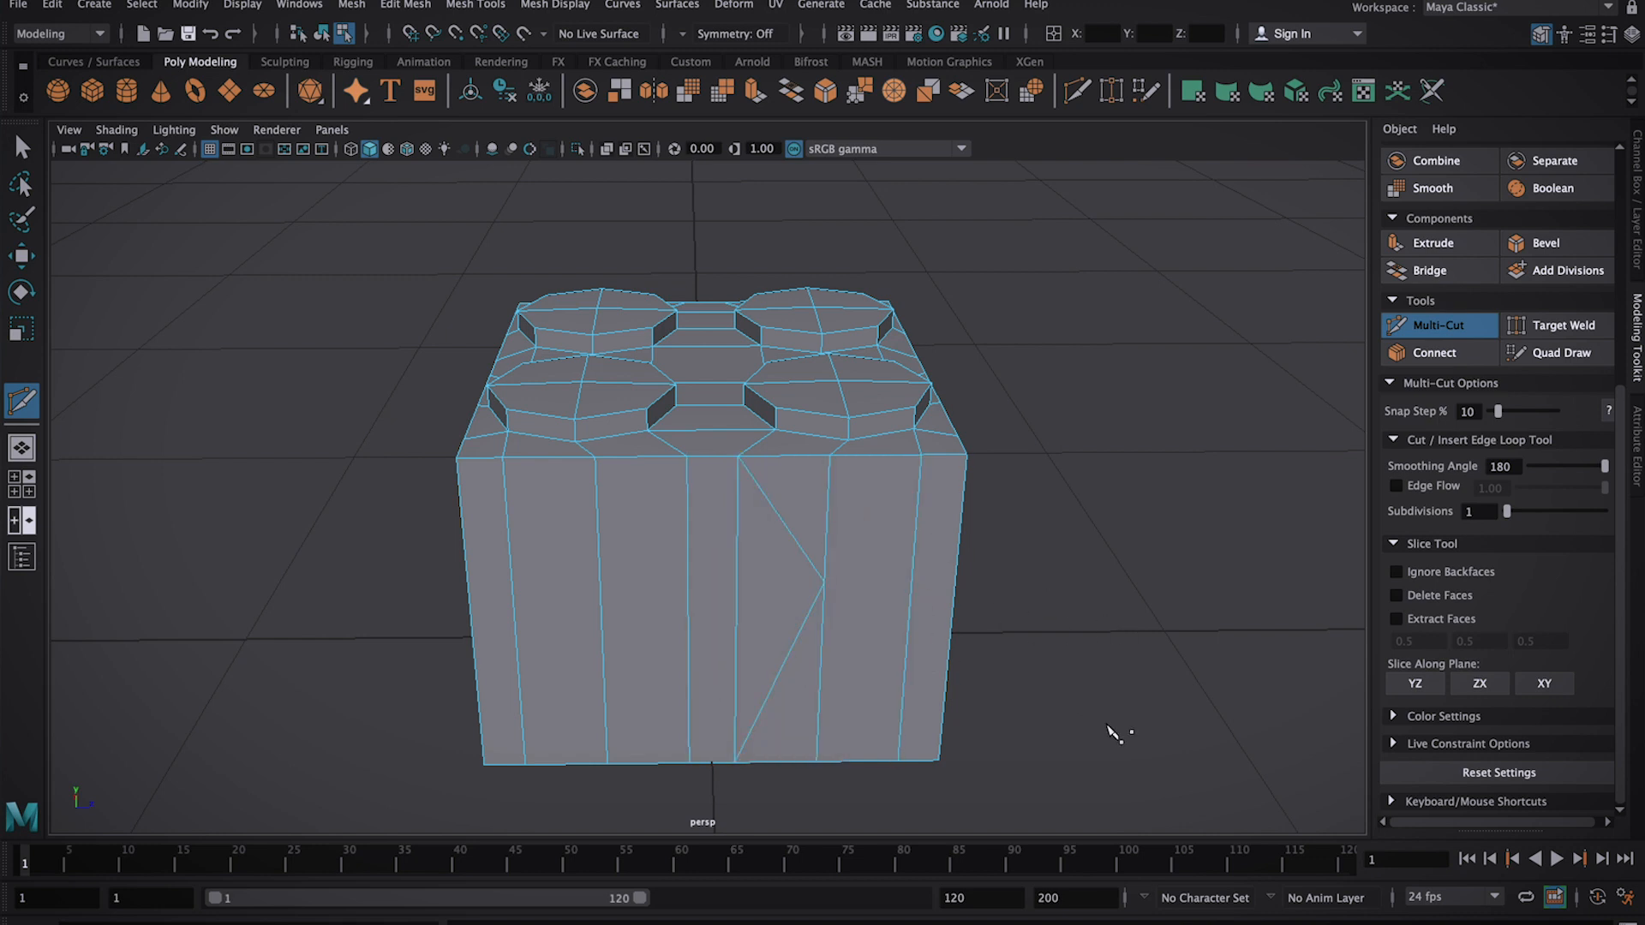
alt+drag(1105, 715, 911, 660)
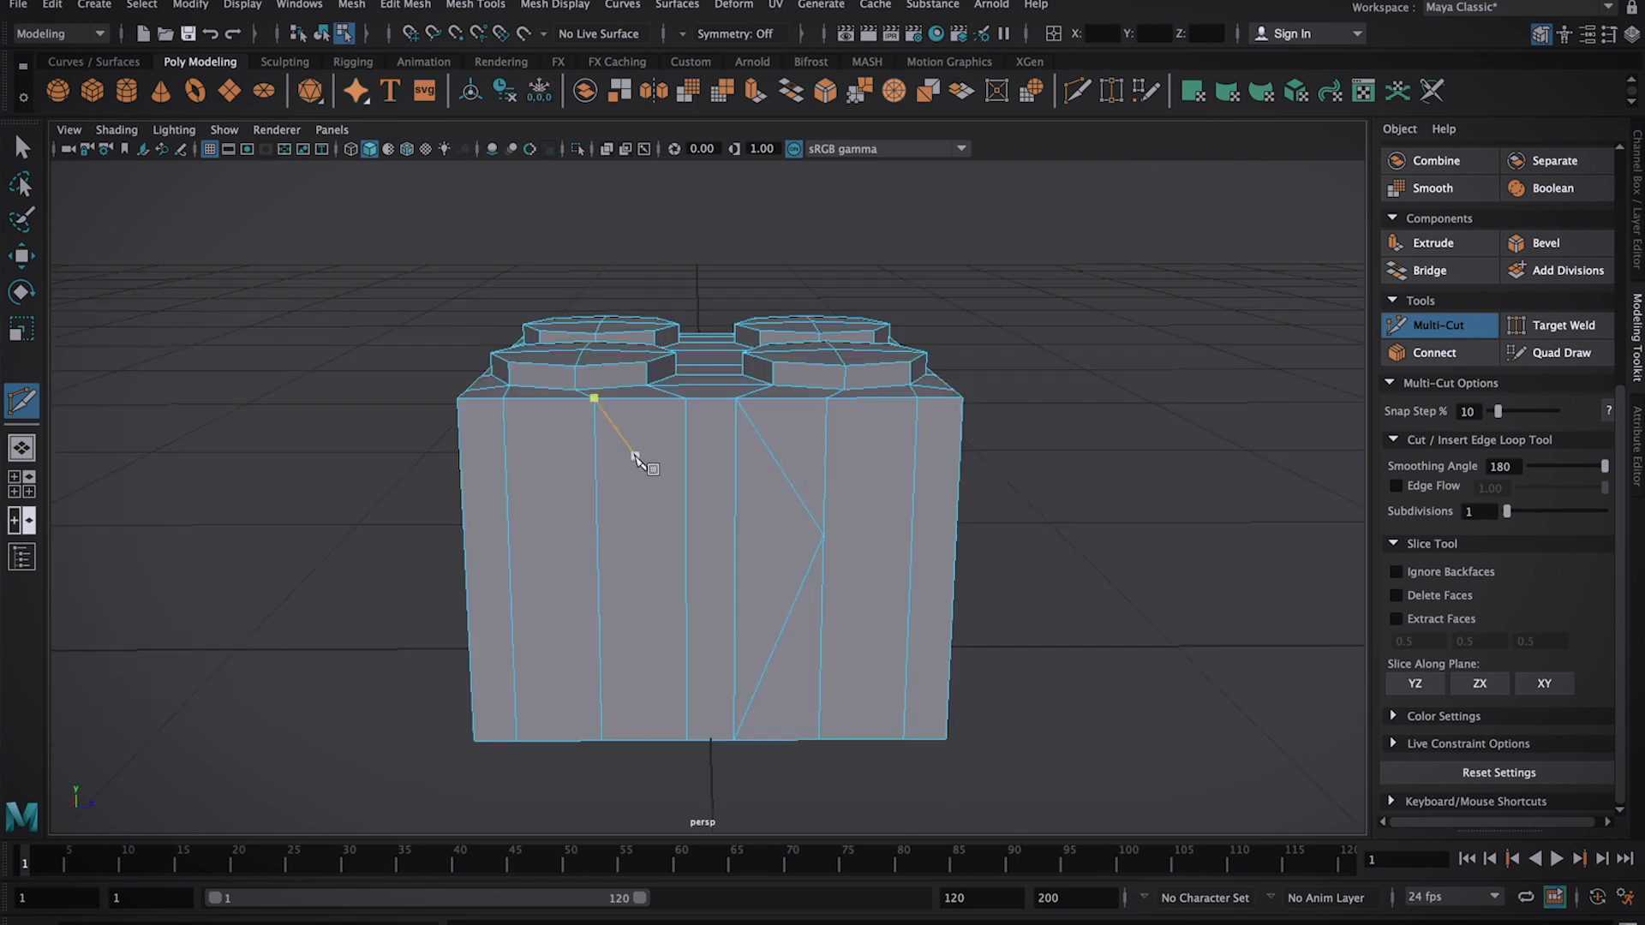
click(596, 400)
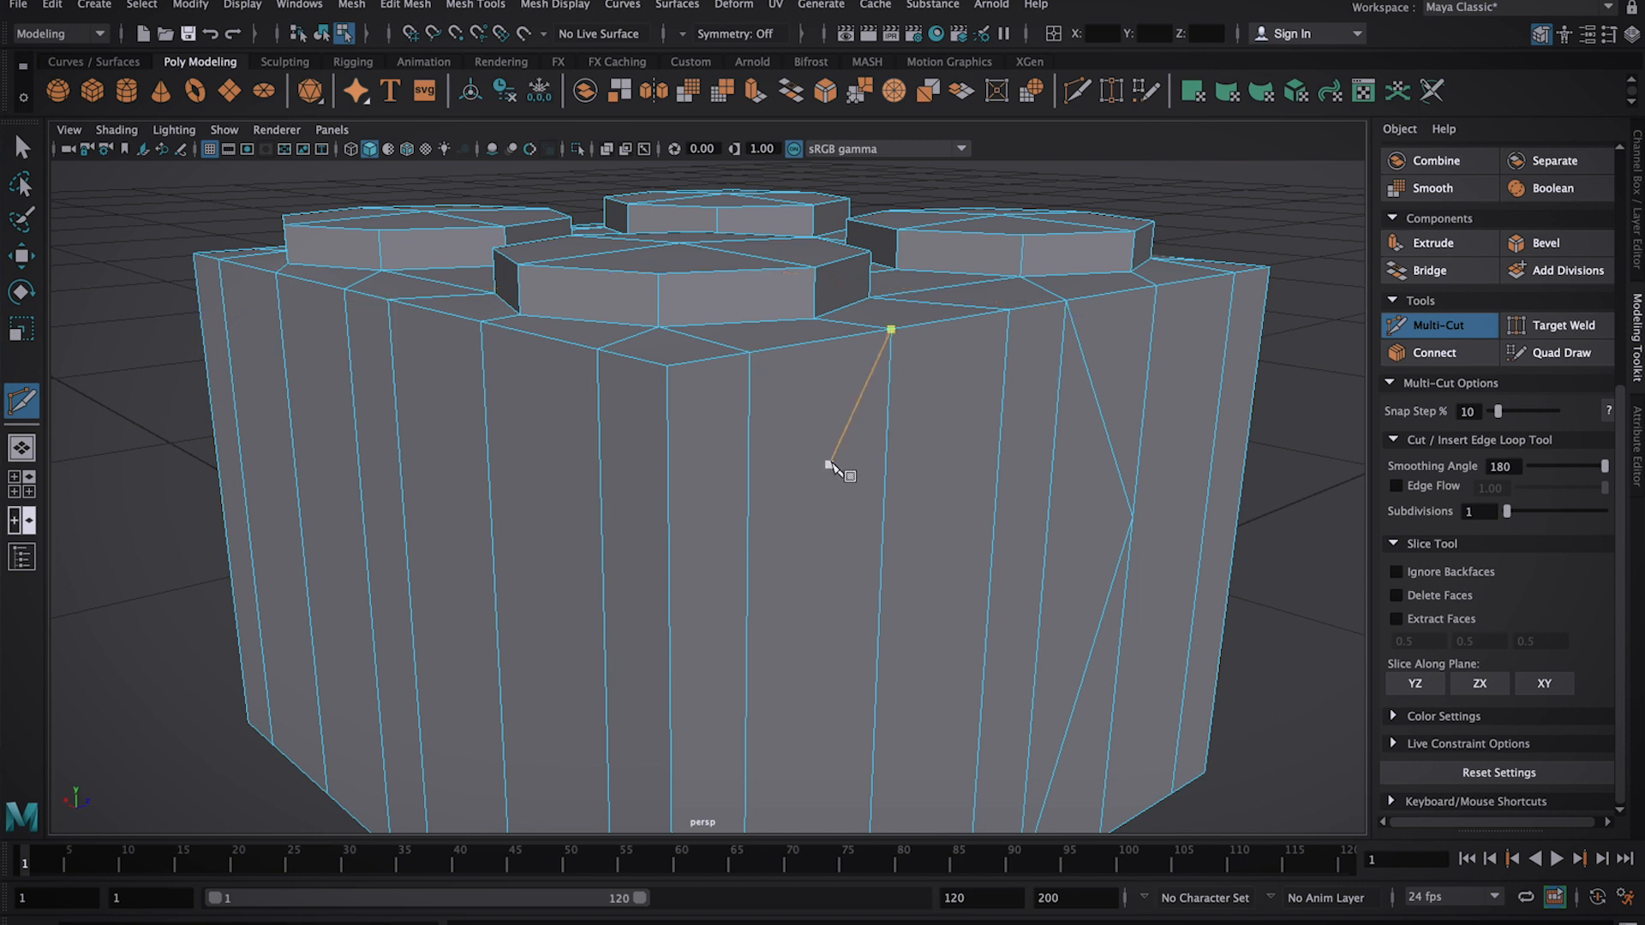
alt+drag(848, 467, 742, 459)
click(669, 441)
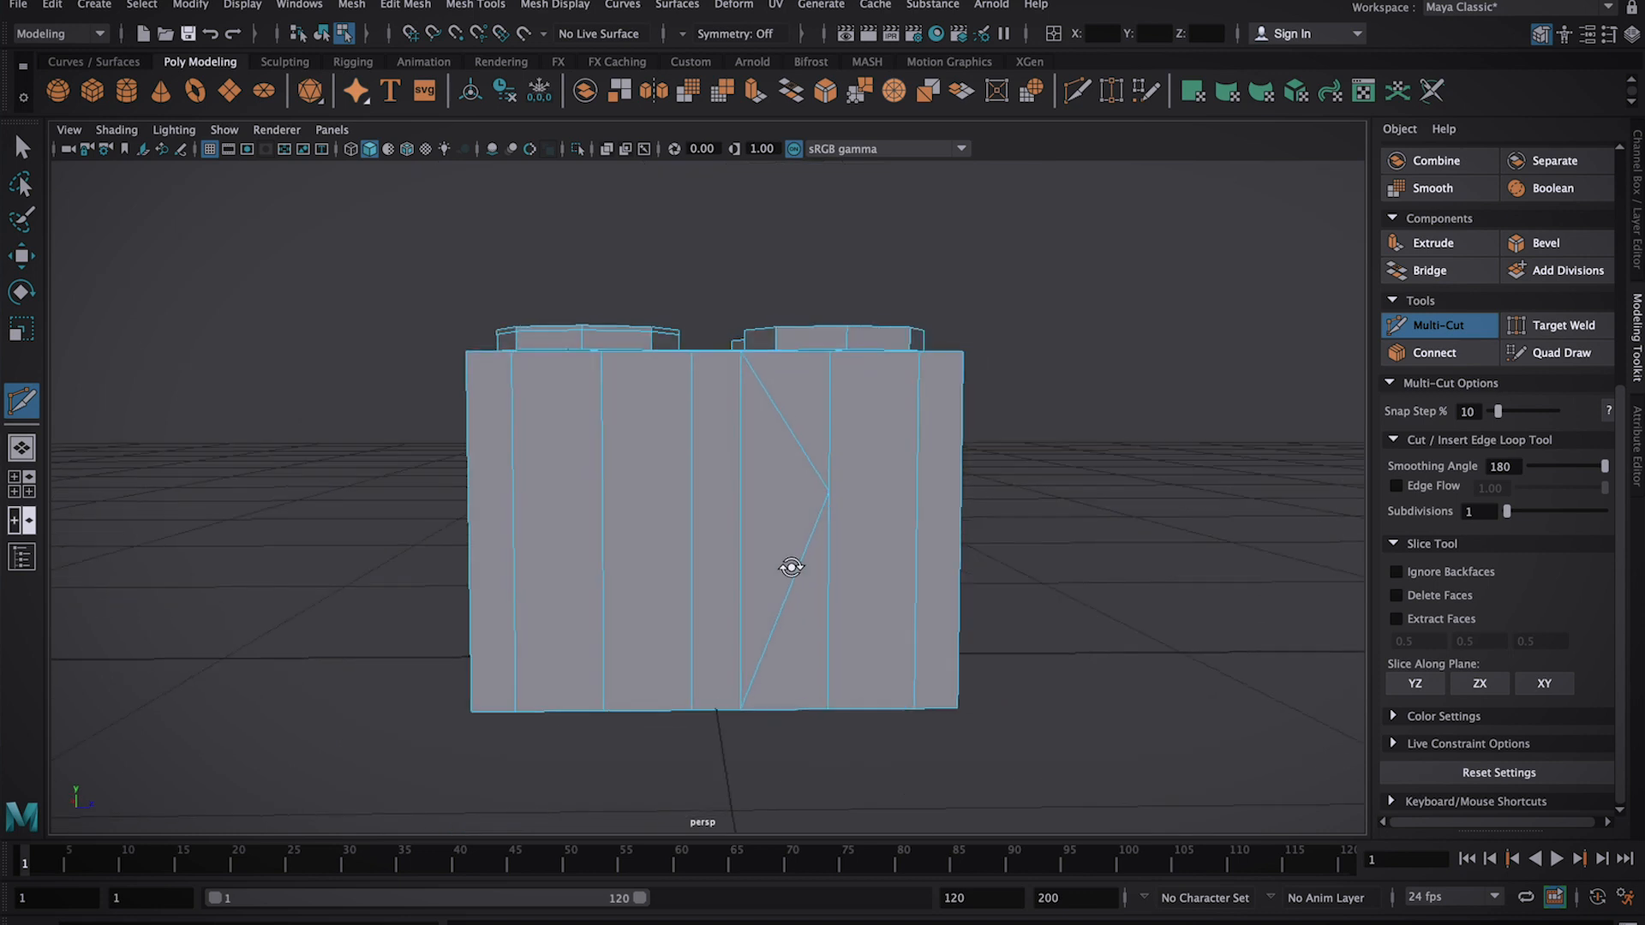
Slice the entire block along a slightly tilted vertical line near the middle of its side
alt+drag(788, 569, 786, 569)
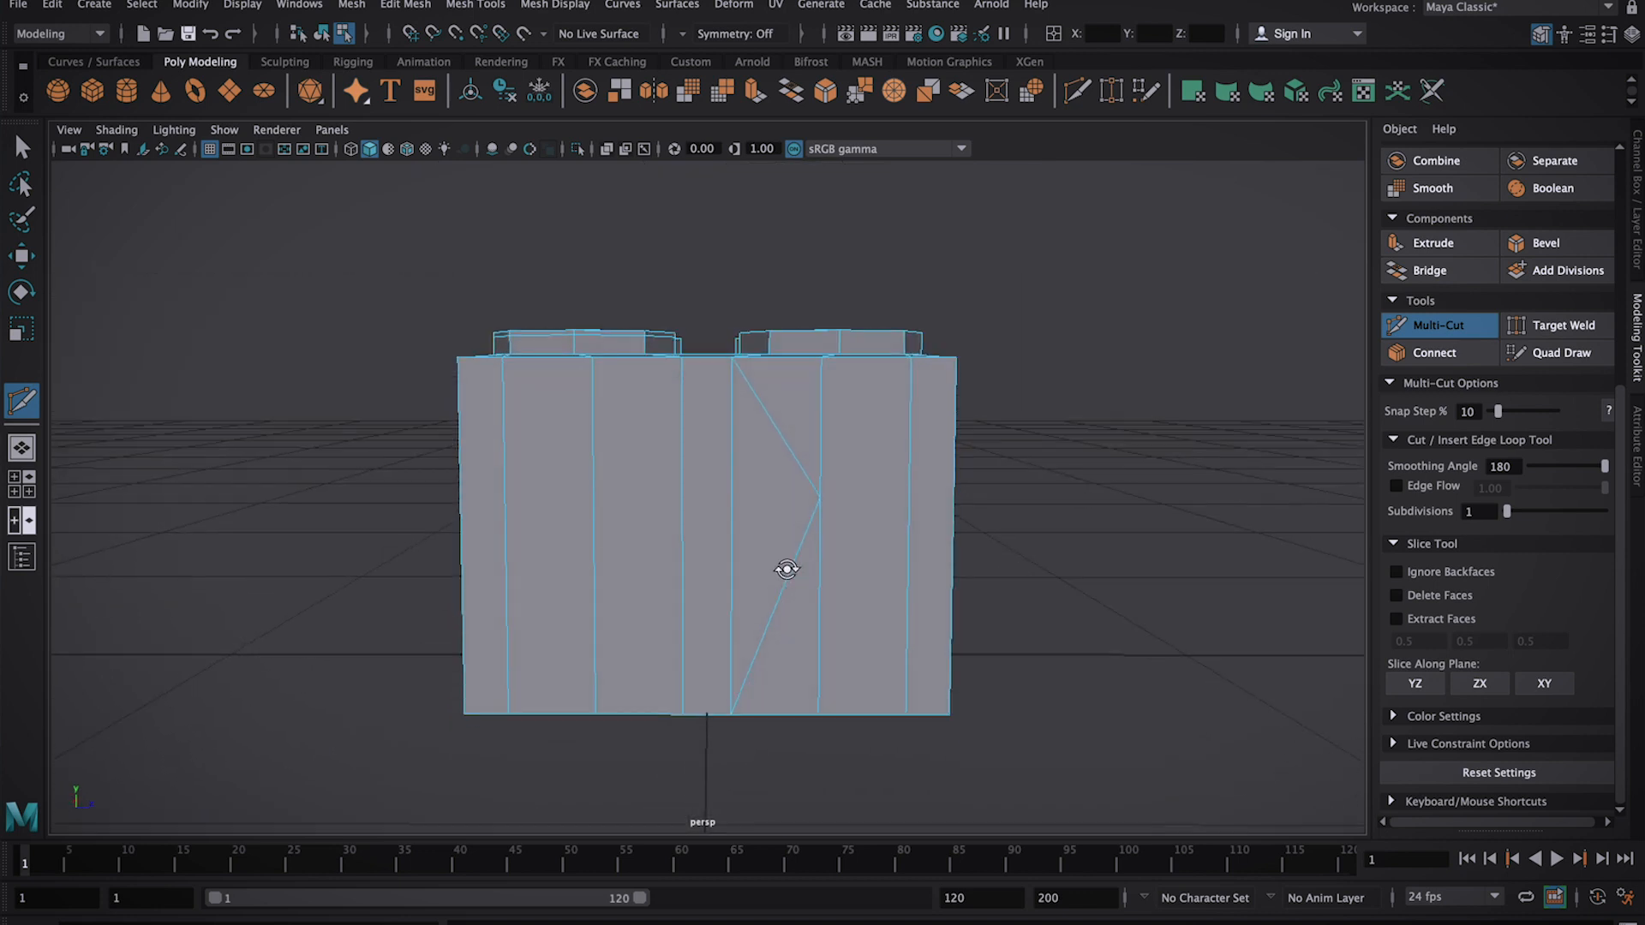
click(698, 756)
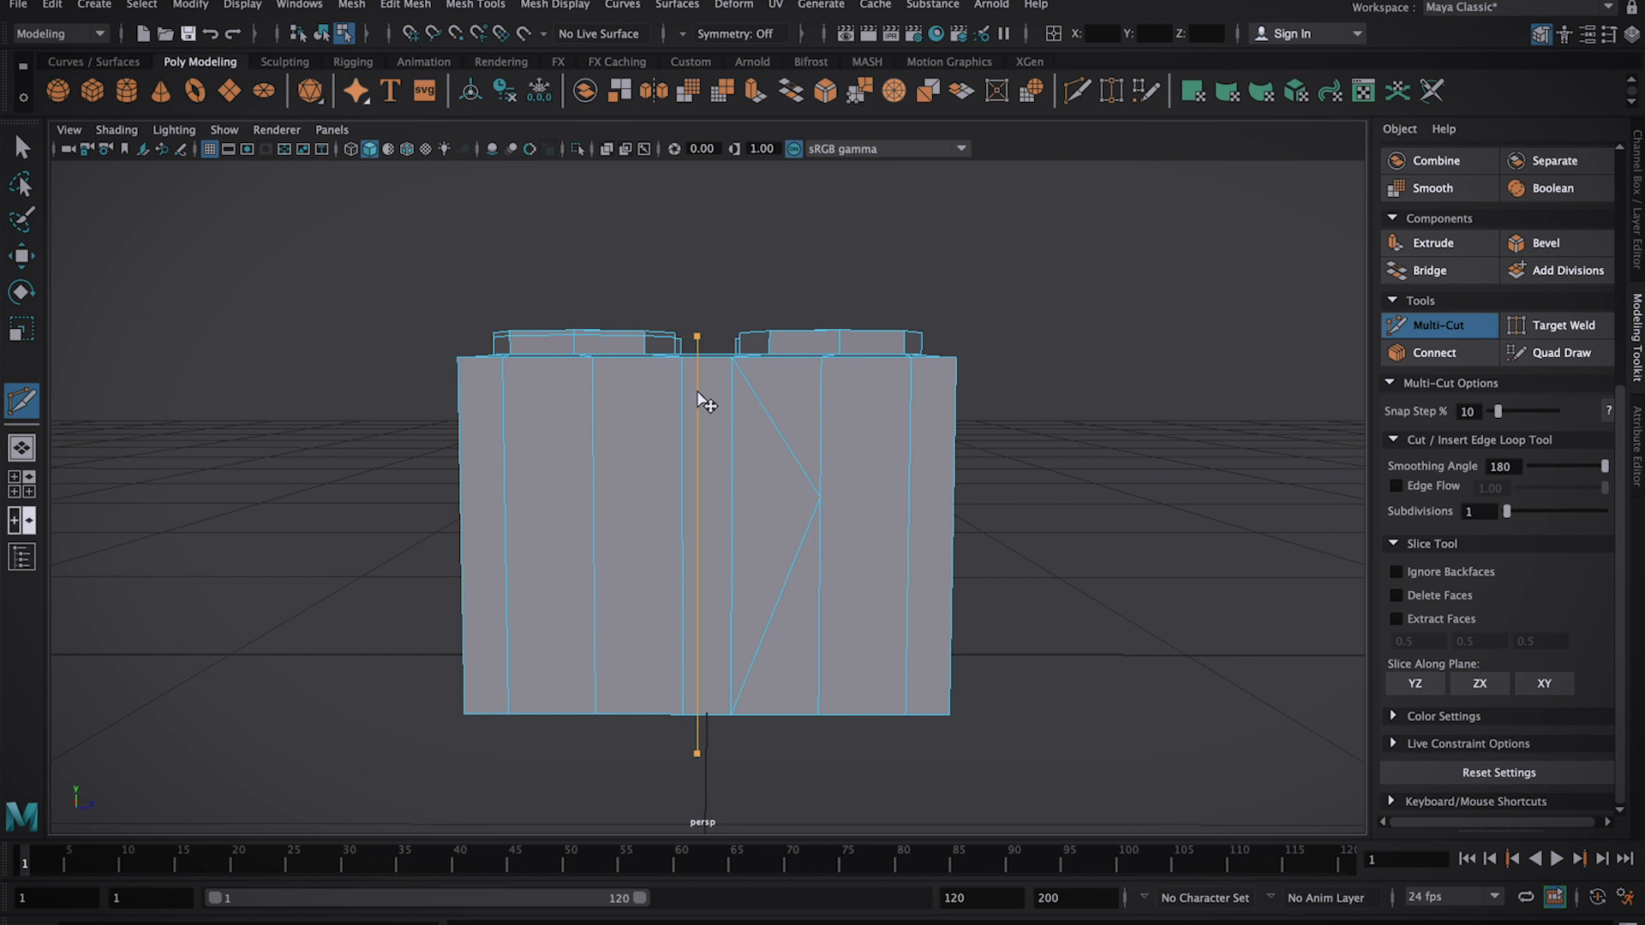
drag(698, 389, 713, 388)
drag(726, 318, 726, 318)
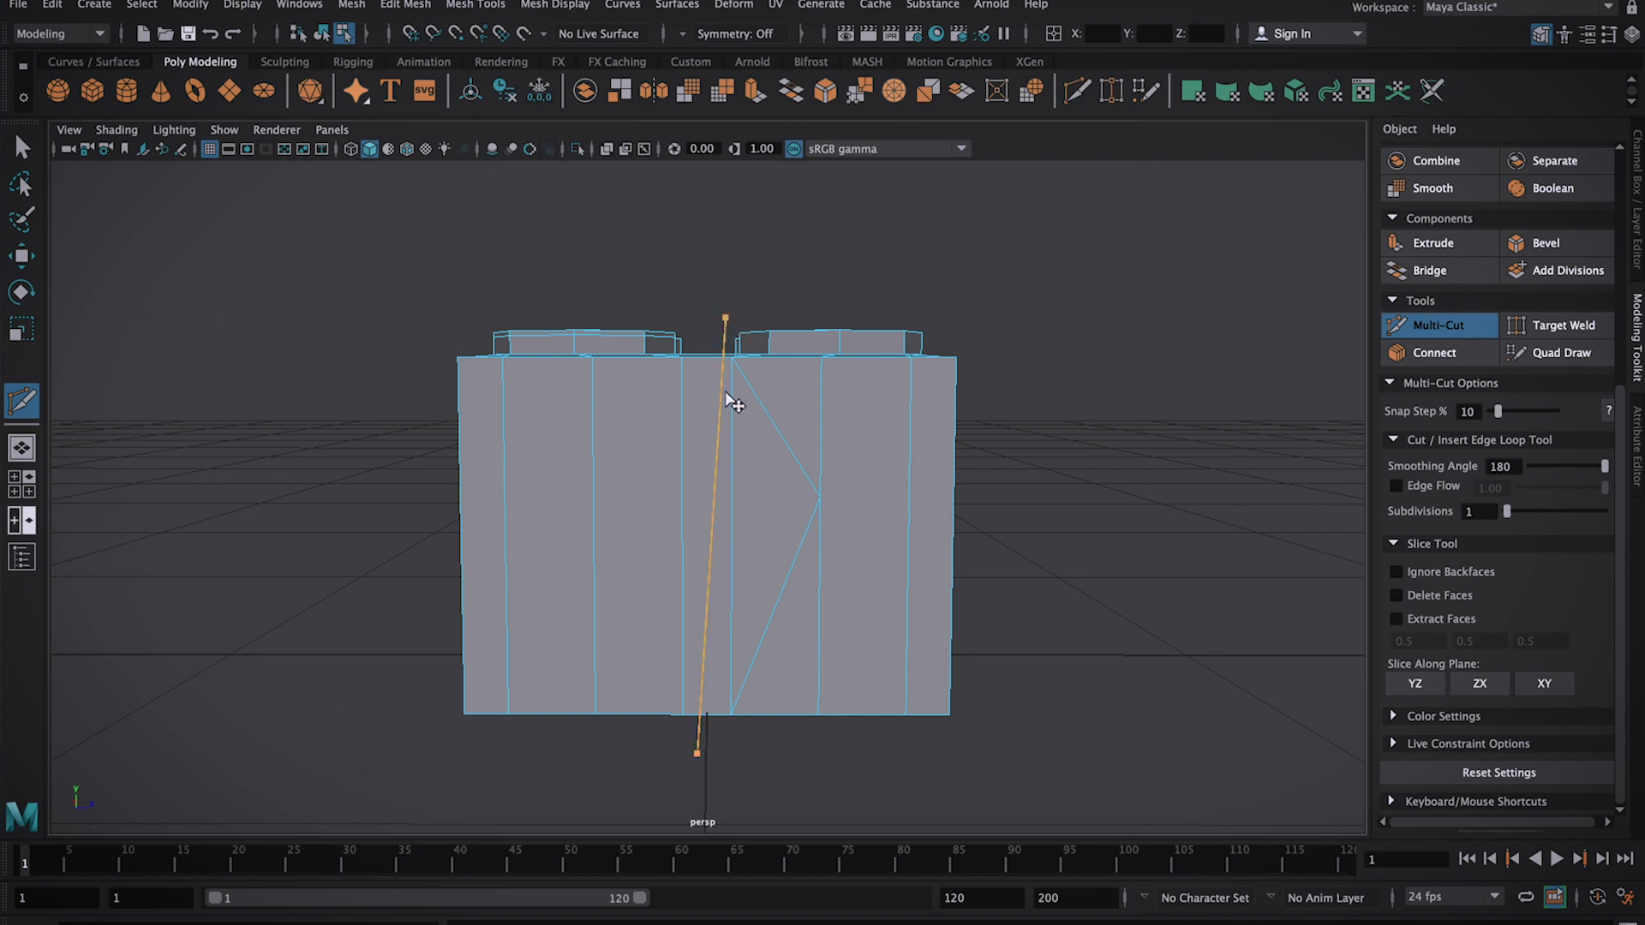
mouse_move(696, 752)
mouse_down()
mouse_move(673, 756)
mouse_move(693, 759)
mouse_up()
mouse_move(724, 336)
mouse_down()
mouse_move(696, 334)
mouse_move(818, 334)
mouse_move(718, 329)
mouse_up()
click(749, 473)
alt+drag(783, 606, 1111, 548)
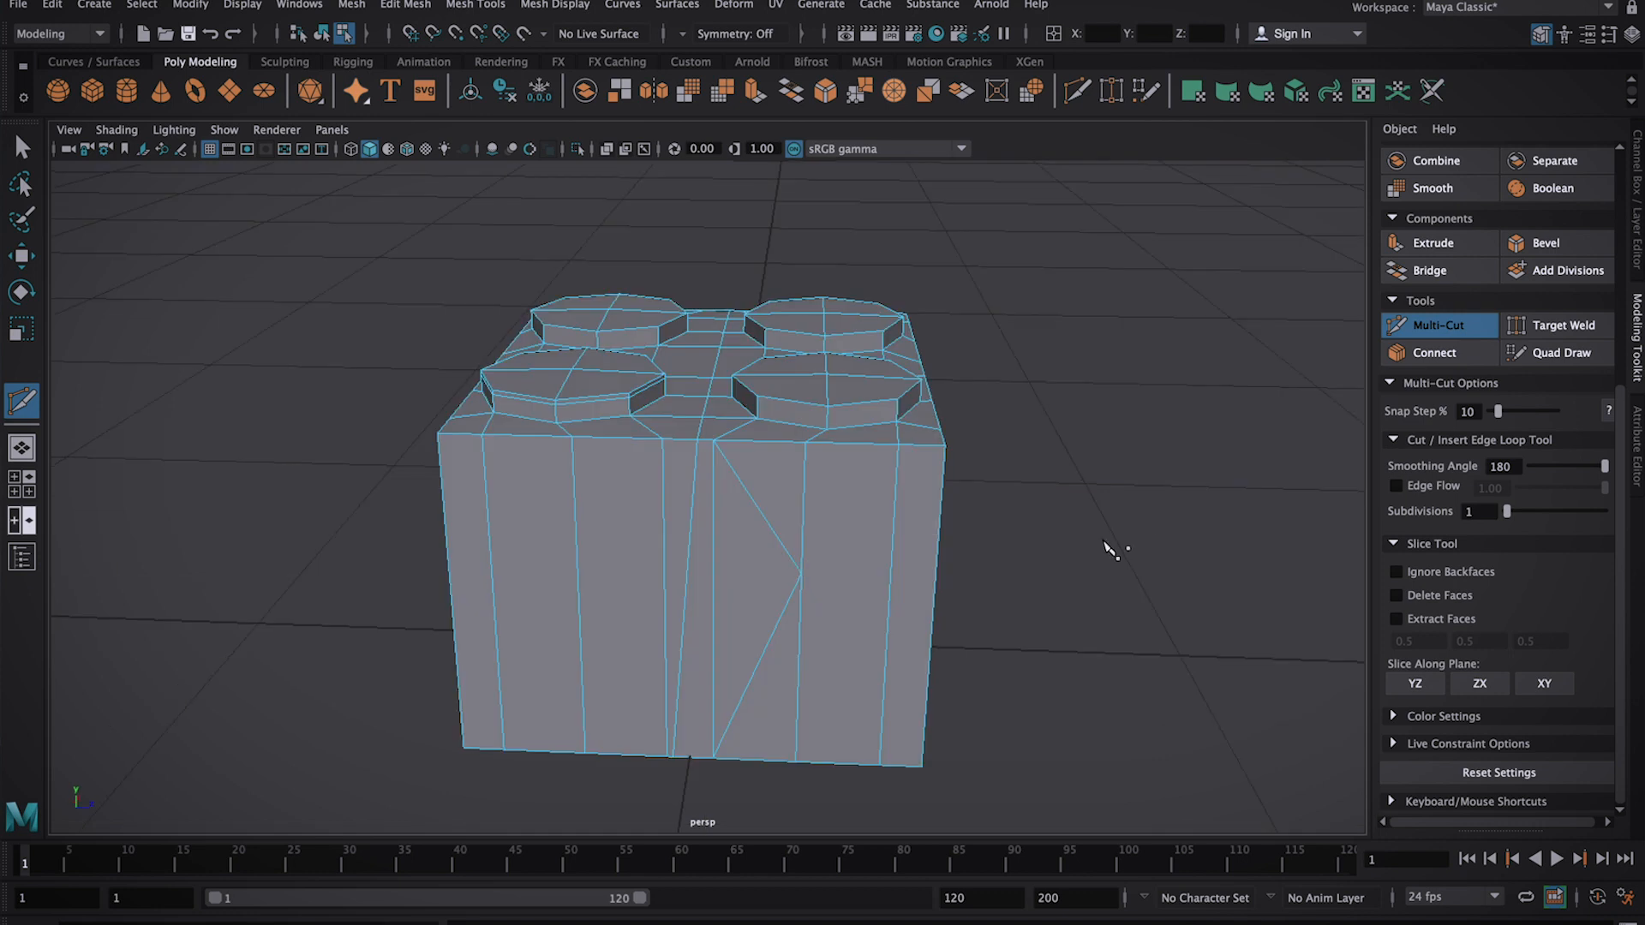
Enable Ignore Backfaces and slice diagonally across the lower corner of the block's side
click(1395, 571)
alt+drag(911, 580, 910, 627)
mouse_move(406, 364)
alt+mouse_down()
mouse_move(459, 357)
mouse_move(424, 389)
alt+mouse_up()
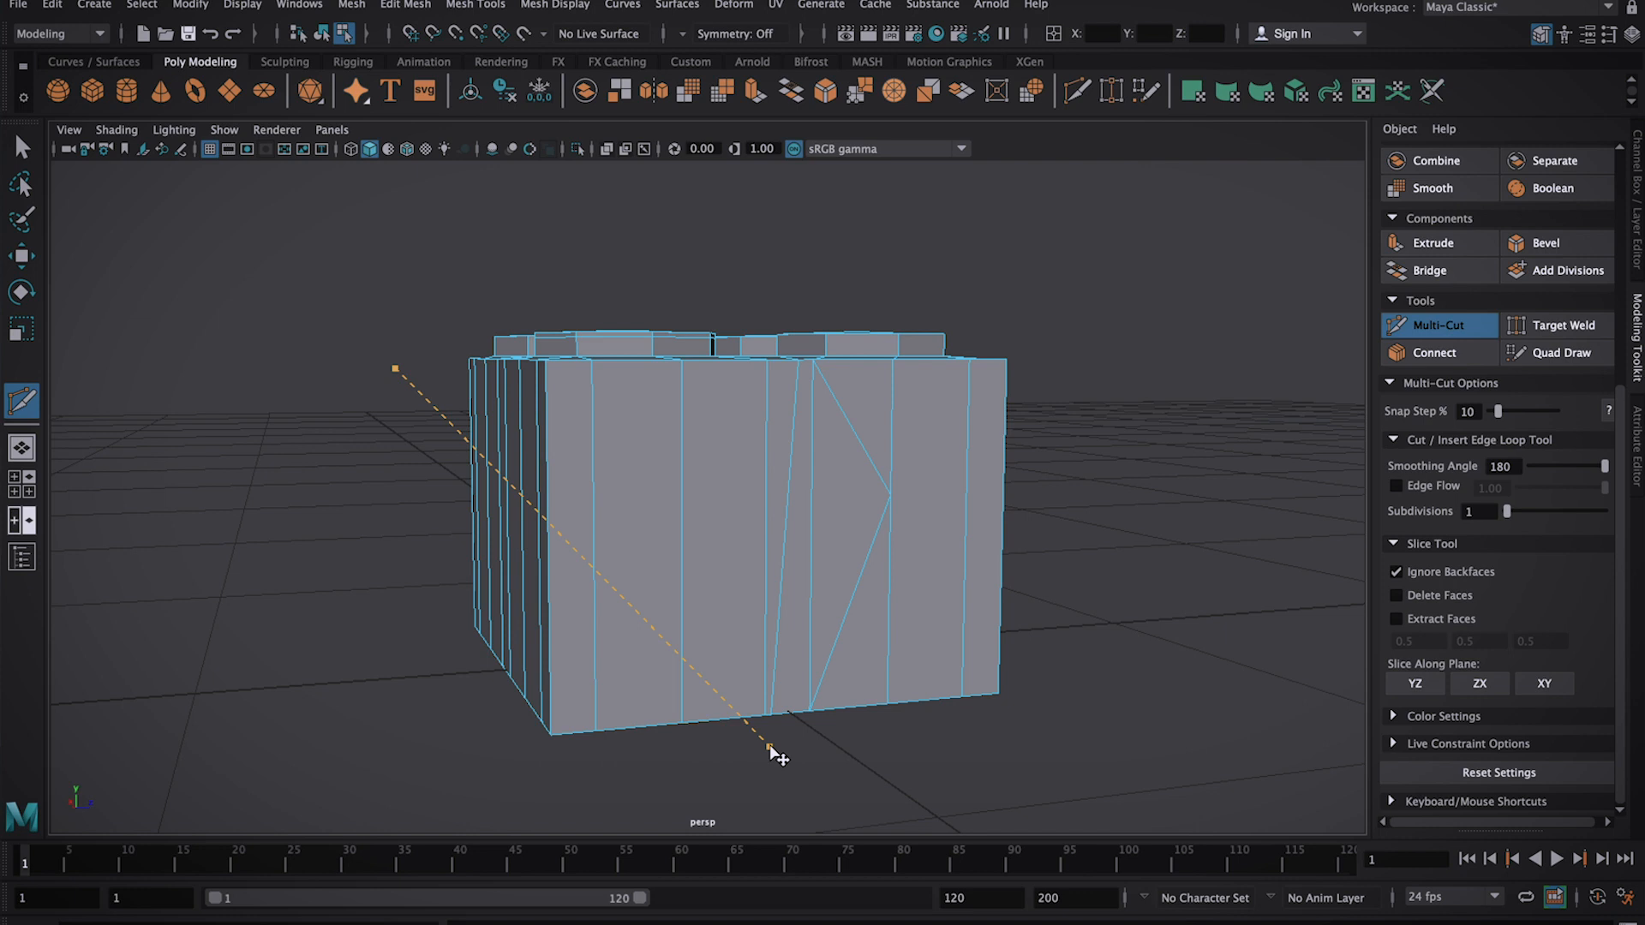
alt+drag(624, 558, 878, 532)
click(450, 366)
alt+drag(510, 604, 648, 602)
Enable Delete Faces with Ignore Backfaces off and slice diagonally across the block's lower corner
click(1396, 594)
alt+drag(1068, 709, 968, 724)
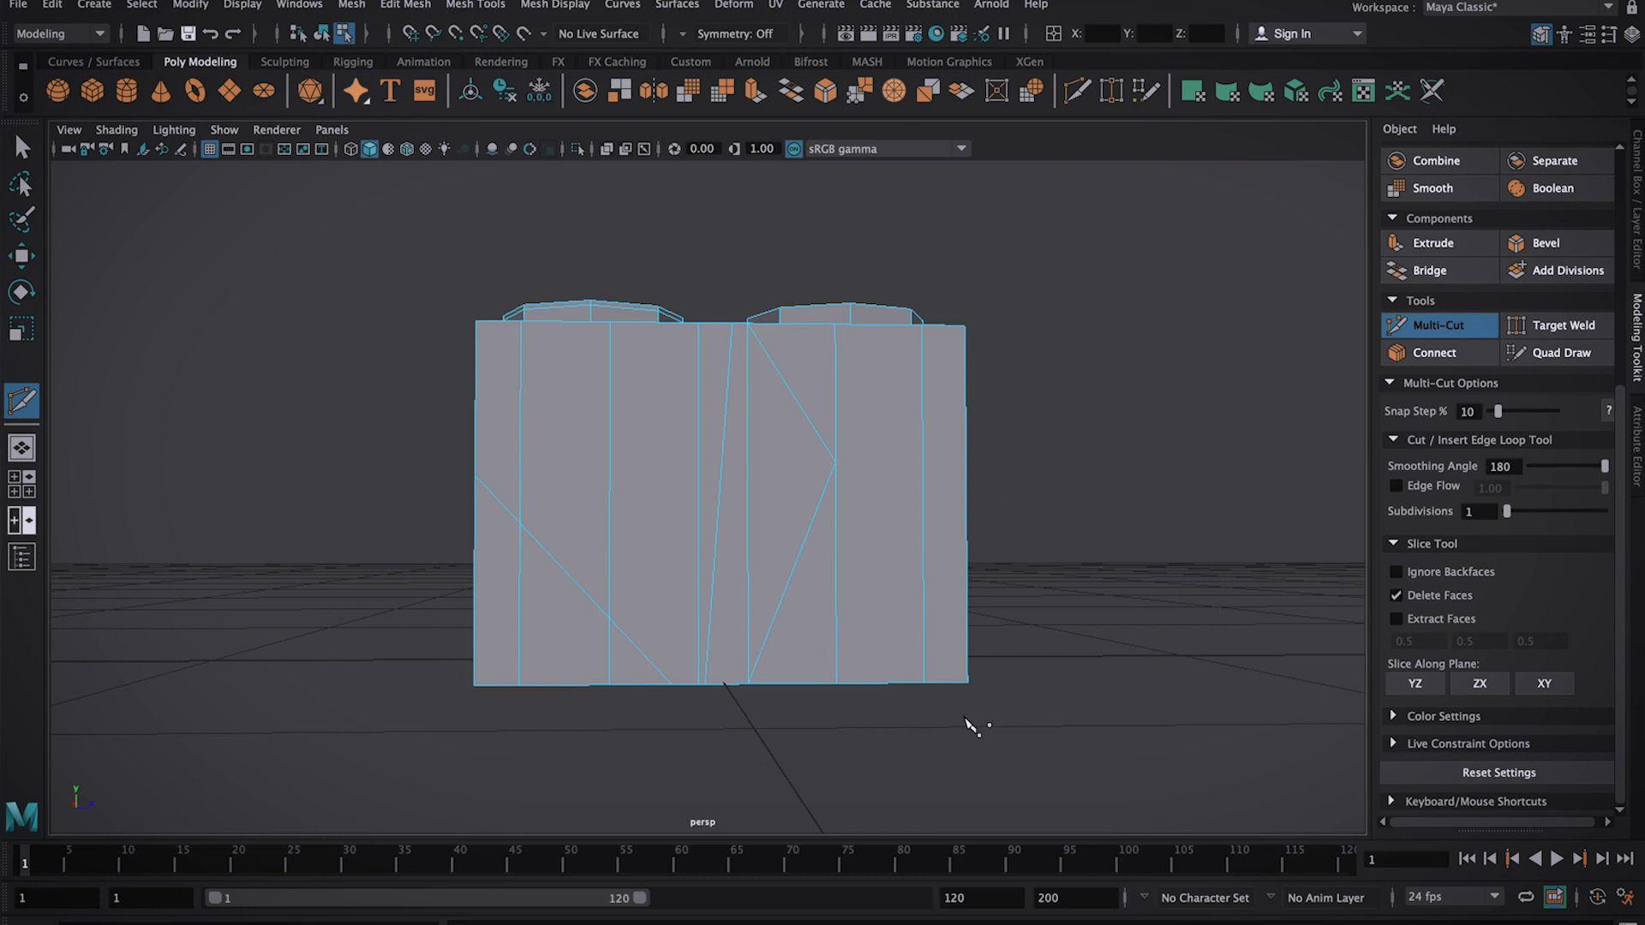
click(666, 707)
key(Return)
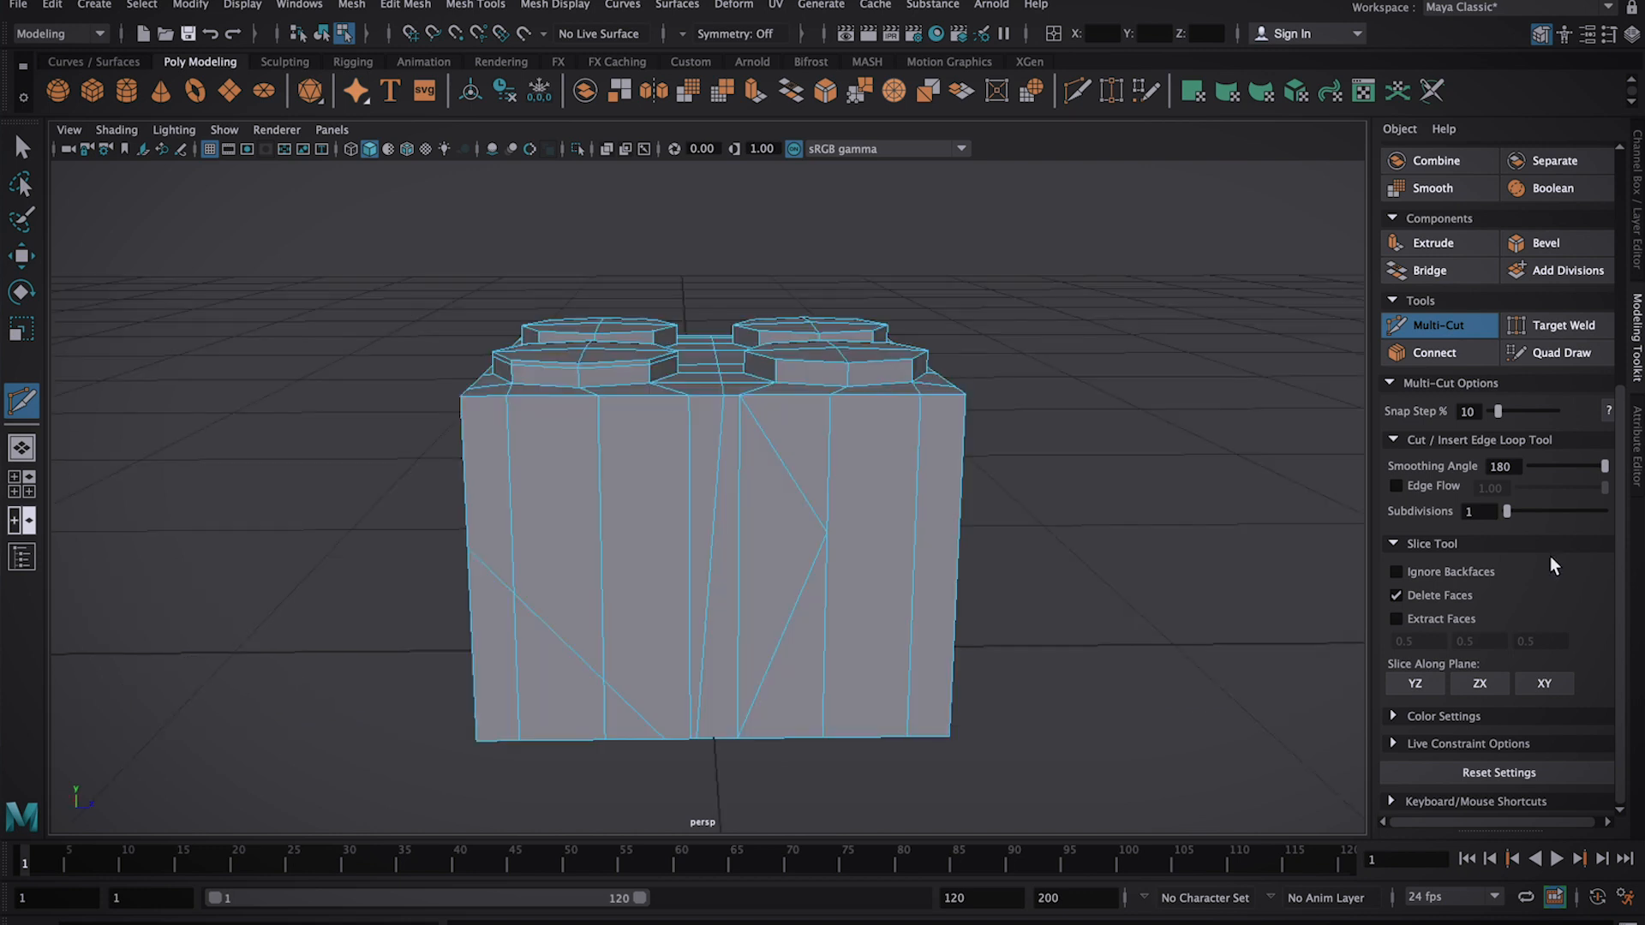
Enable Extract Faces with 0.5 offsets and slice the block's lower corner off as a separated piece
click(1396, 618)
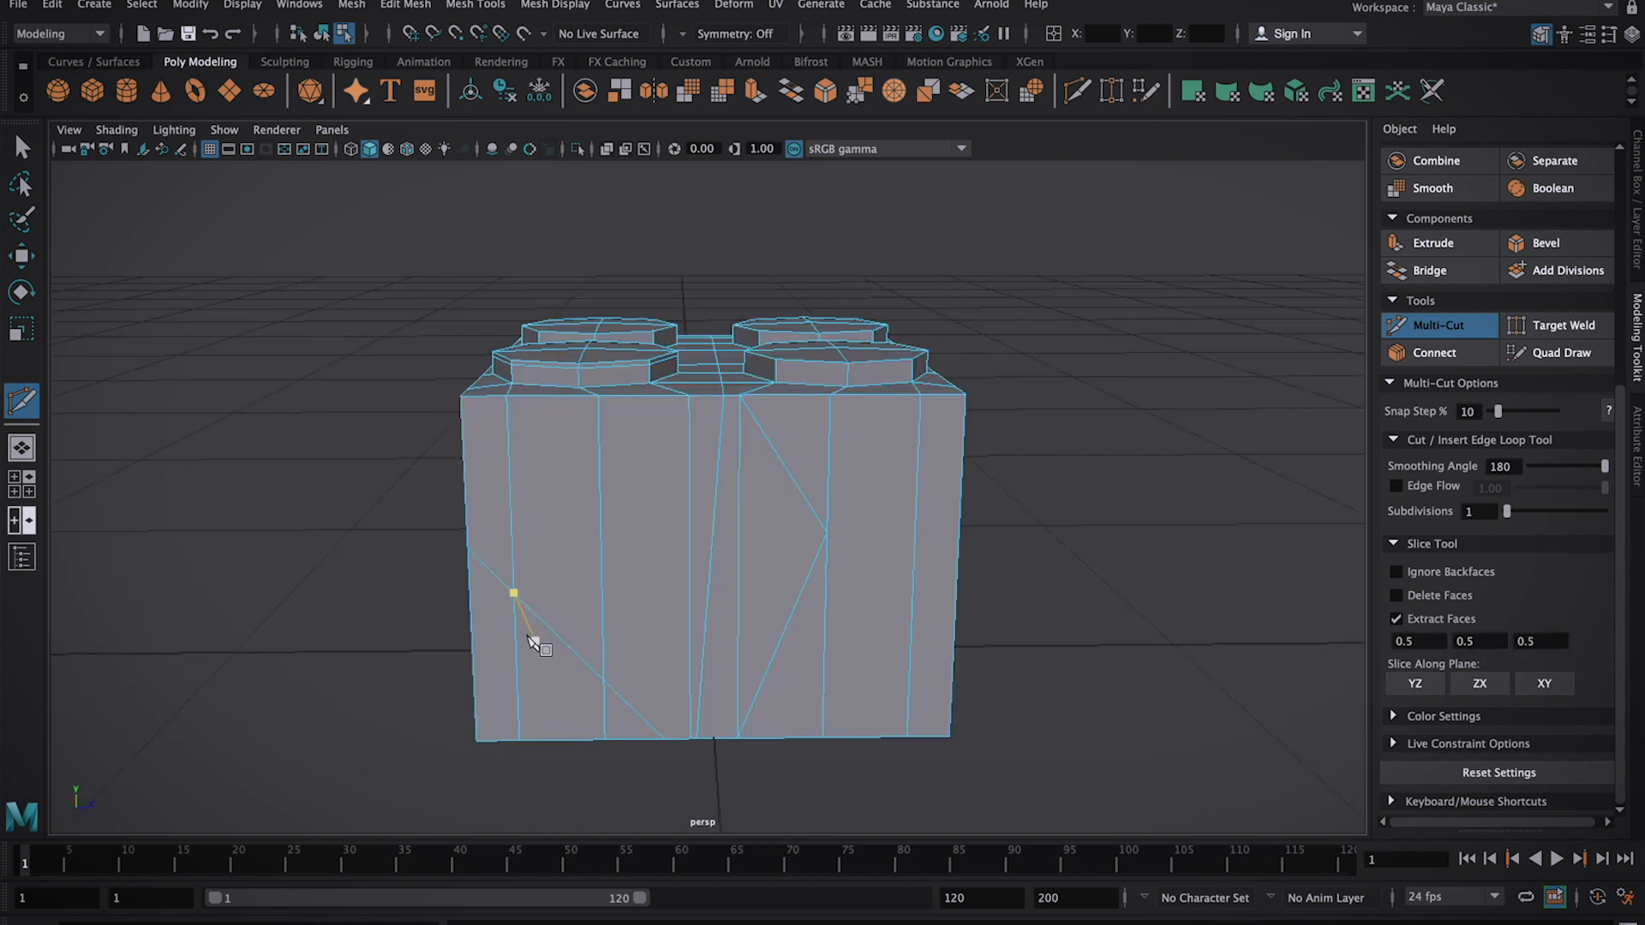
click(671, 769)
key(Return)
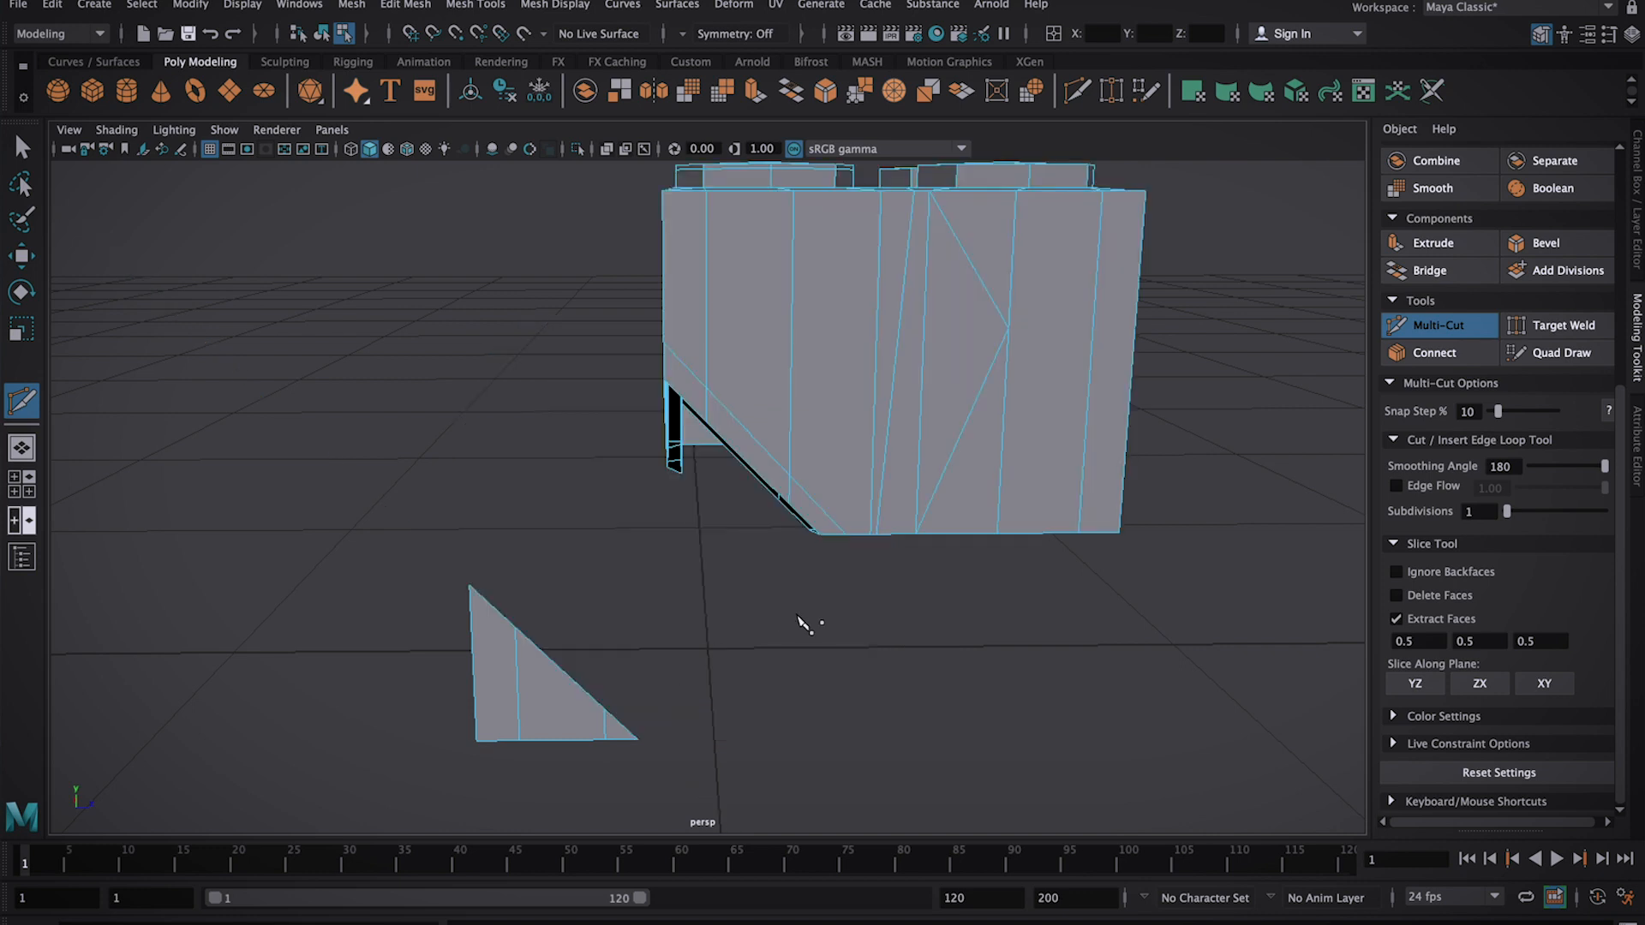
mouse_move(769, 671)
alt+mouse_down()
mouse_move(980, 676)
mouse_move(973, 628)
mouse_move(687, 646)
mouse_move(653, 678)
mouse_move(777, 650)
alt+mouse_up()
alt+drag(685, 672, 733, 681)
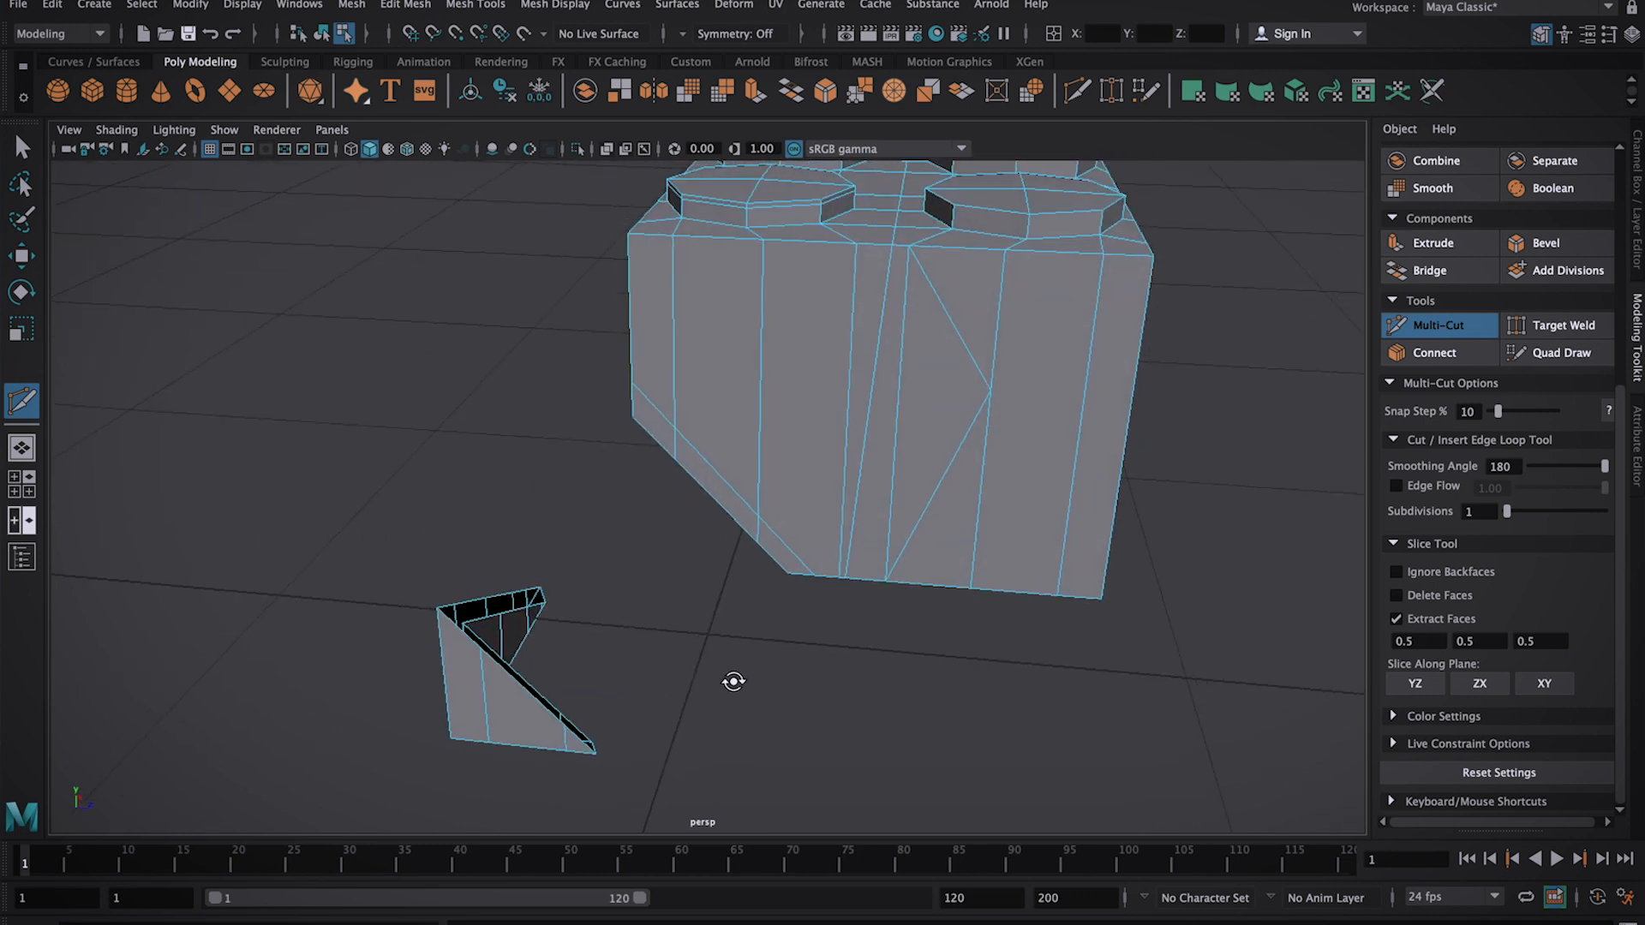
alt+drag(865, 648, 771, 686)
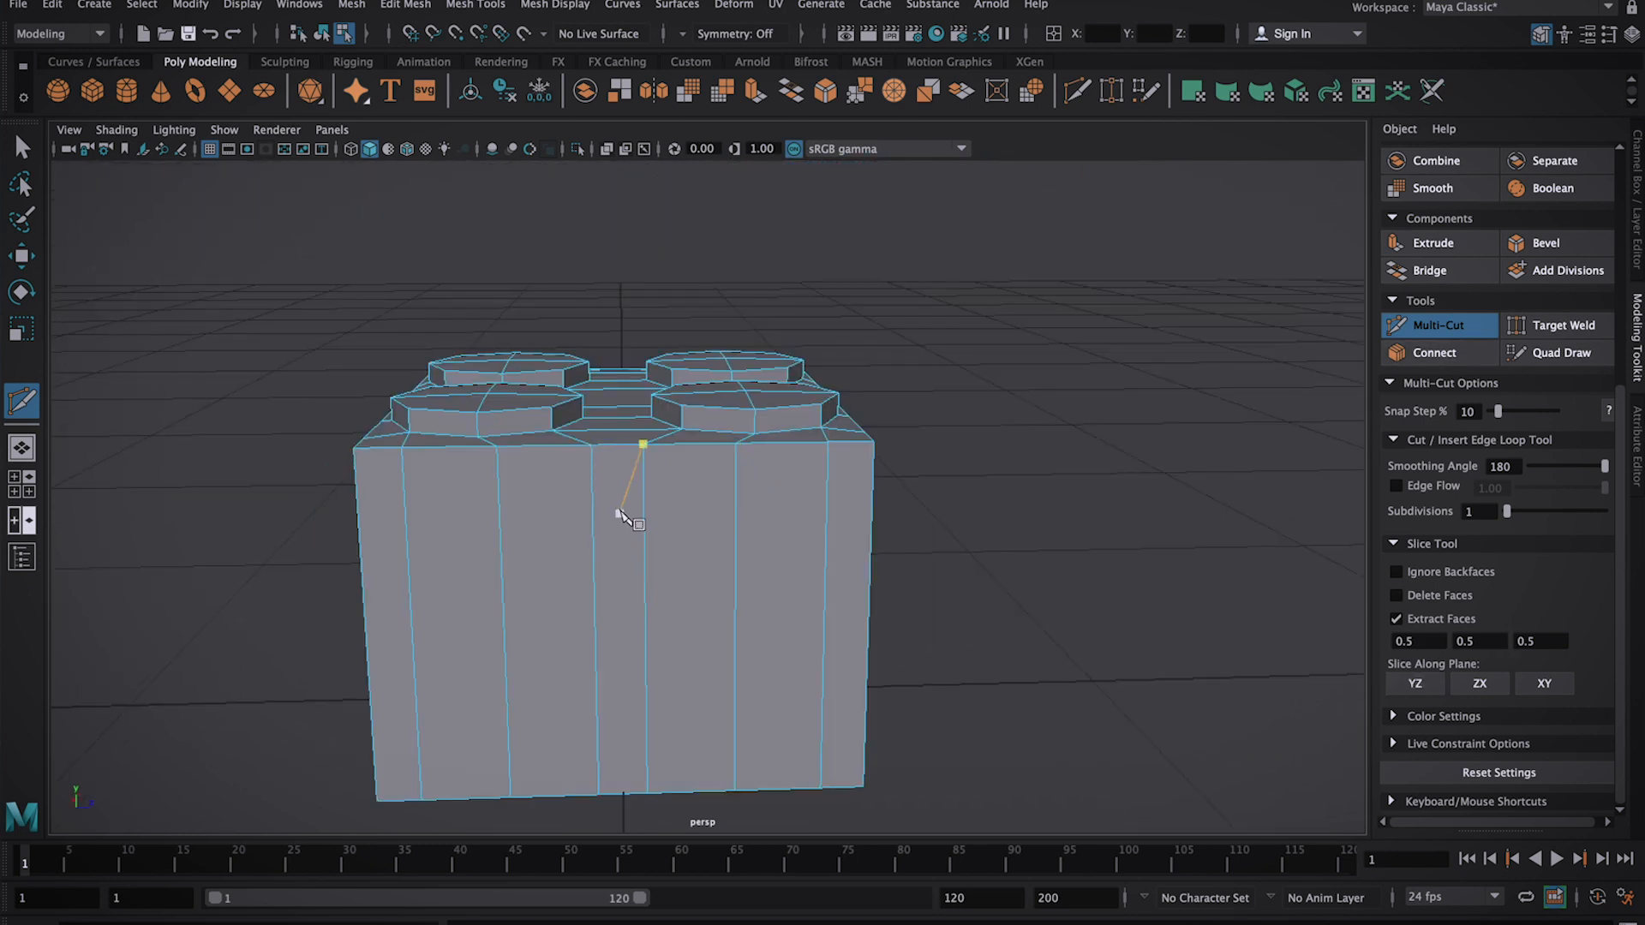
Insert supporting edge loops close to the block's top edge, its vertical corner and the top rim of the nearest stud
scroll(625, 548, up, 4)
key(ctrl)
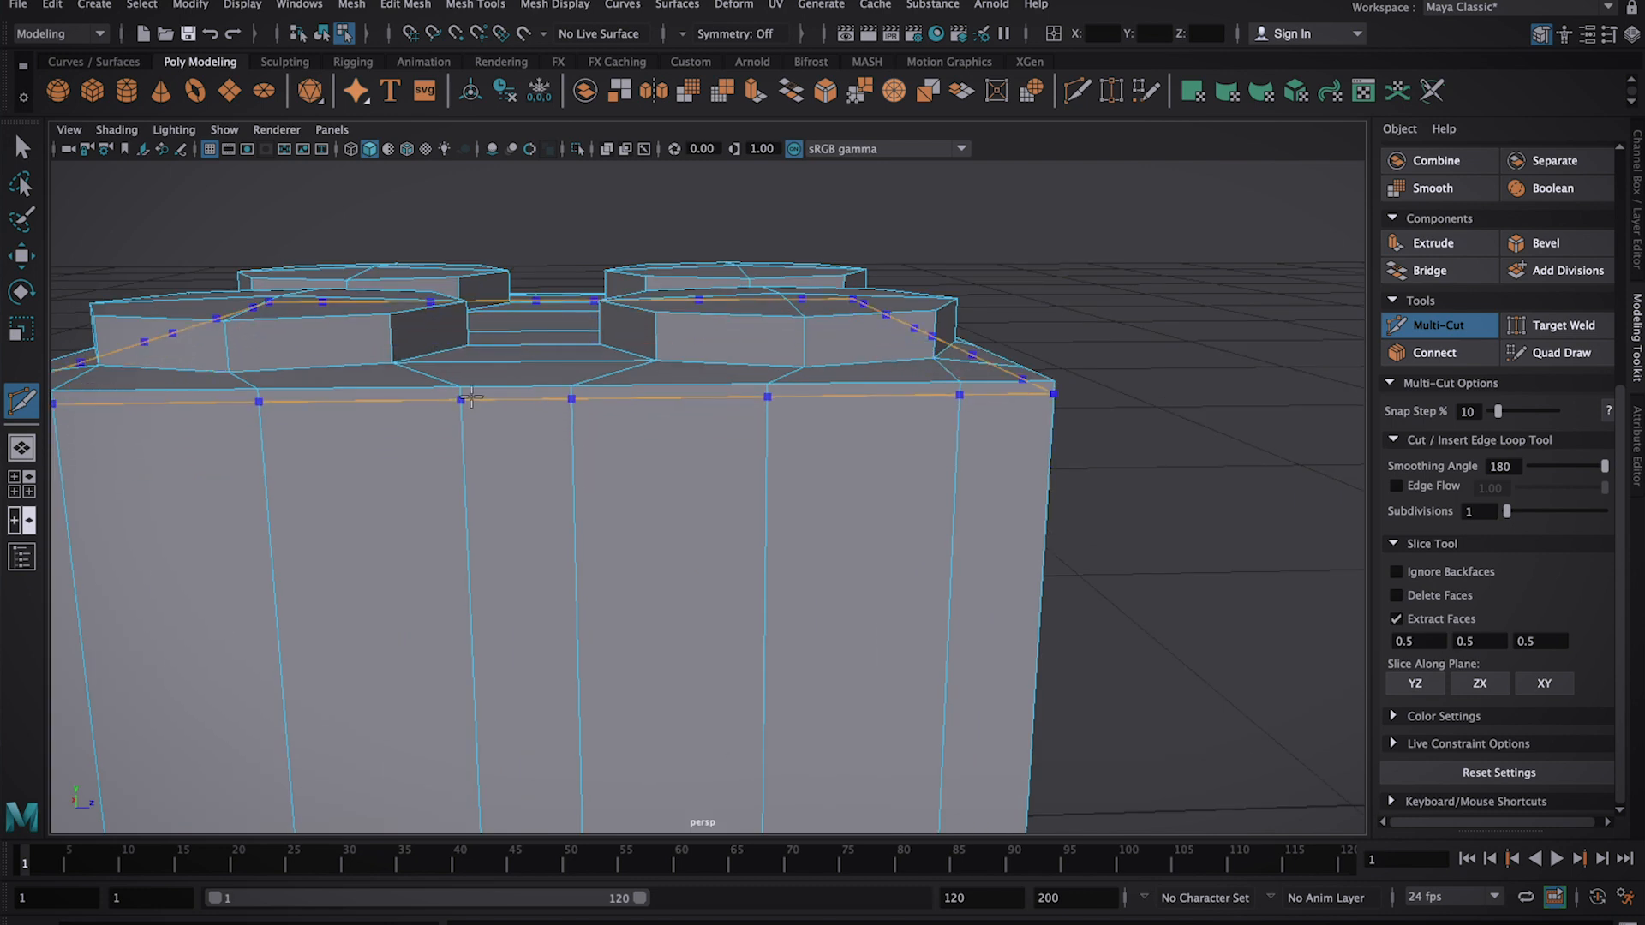
click(571, 396)
alt+drag(844, 527, 727, 512)
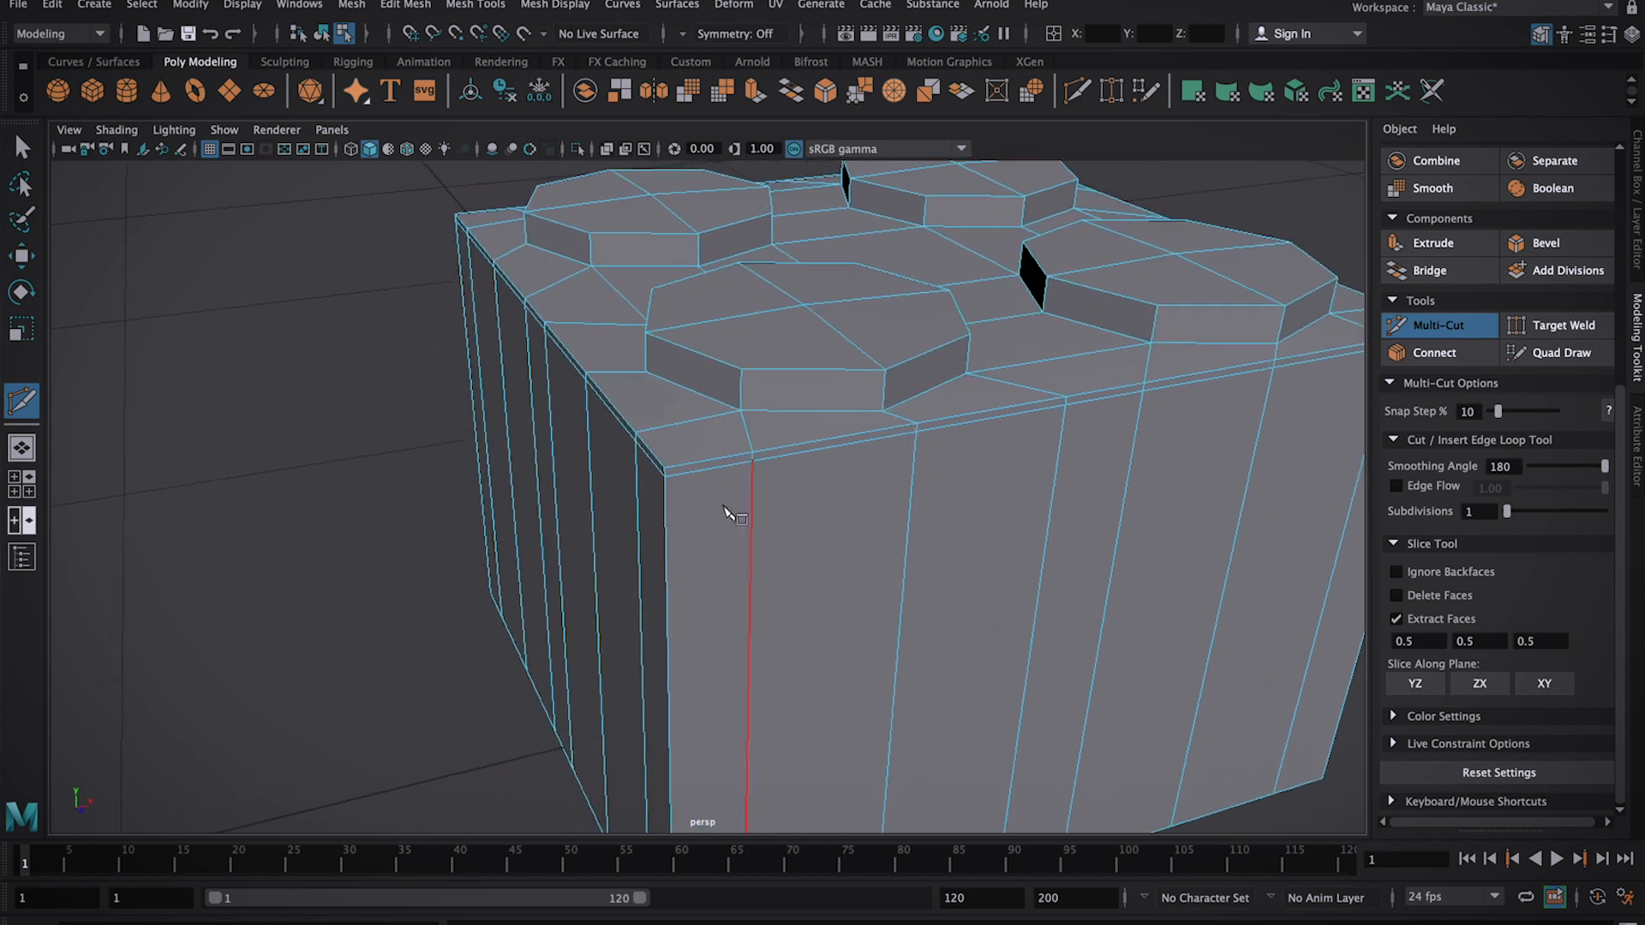
click(661, 461)
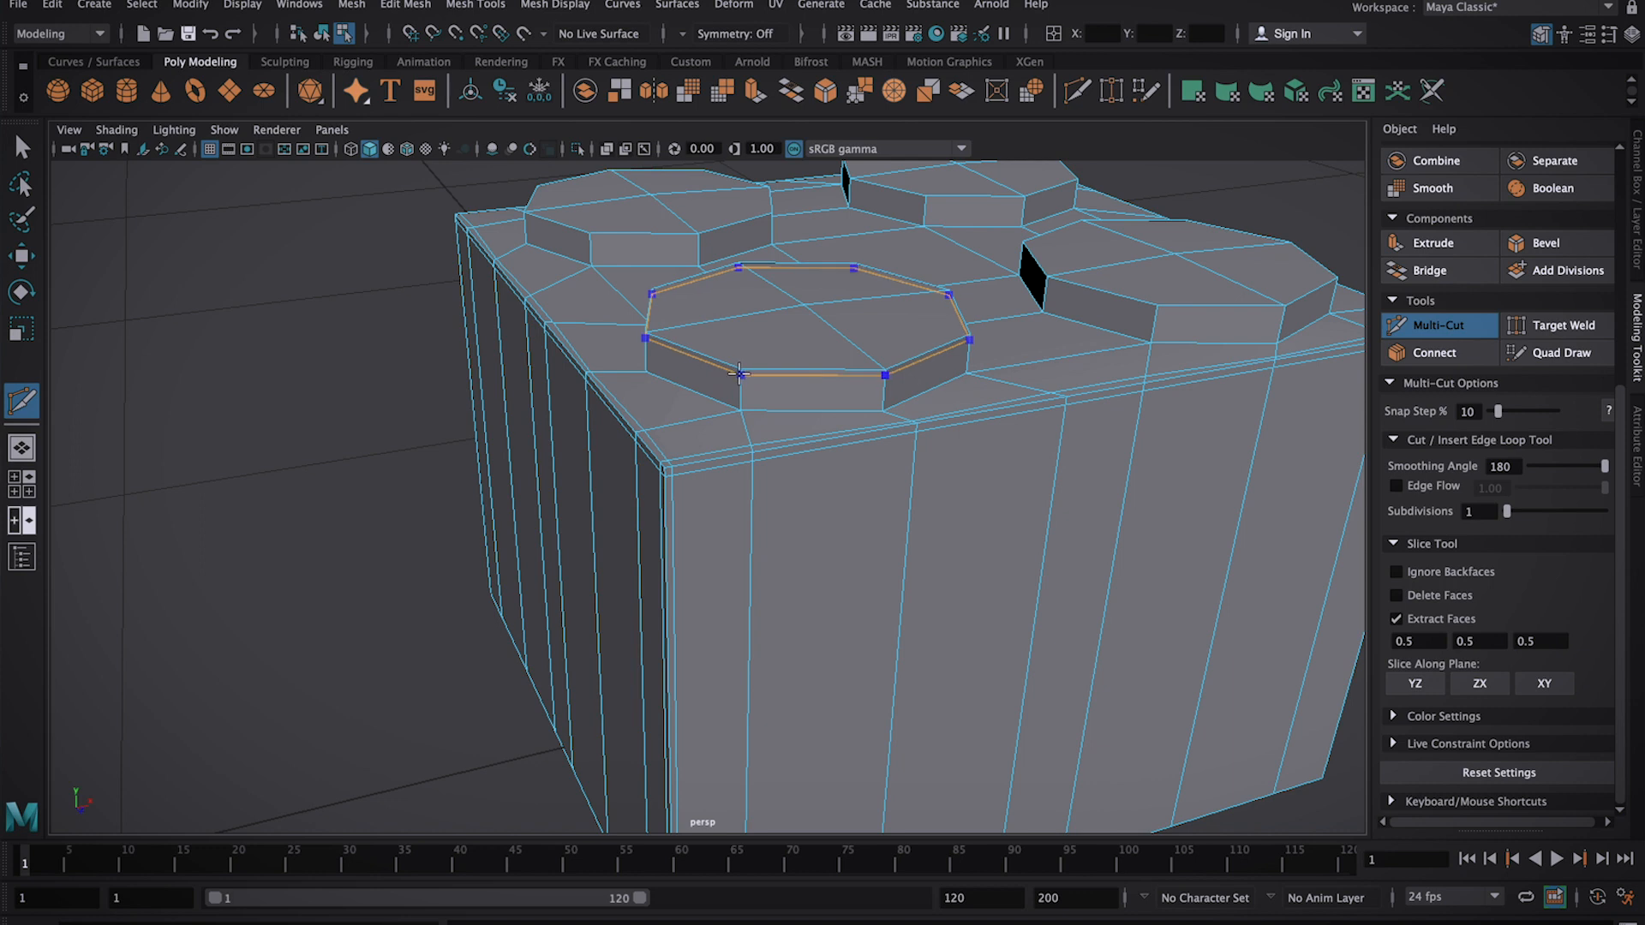
click(738, 373)
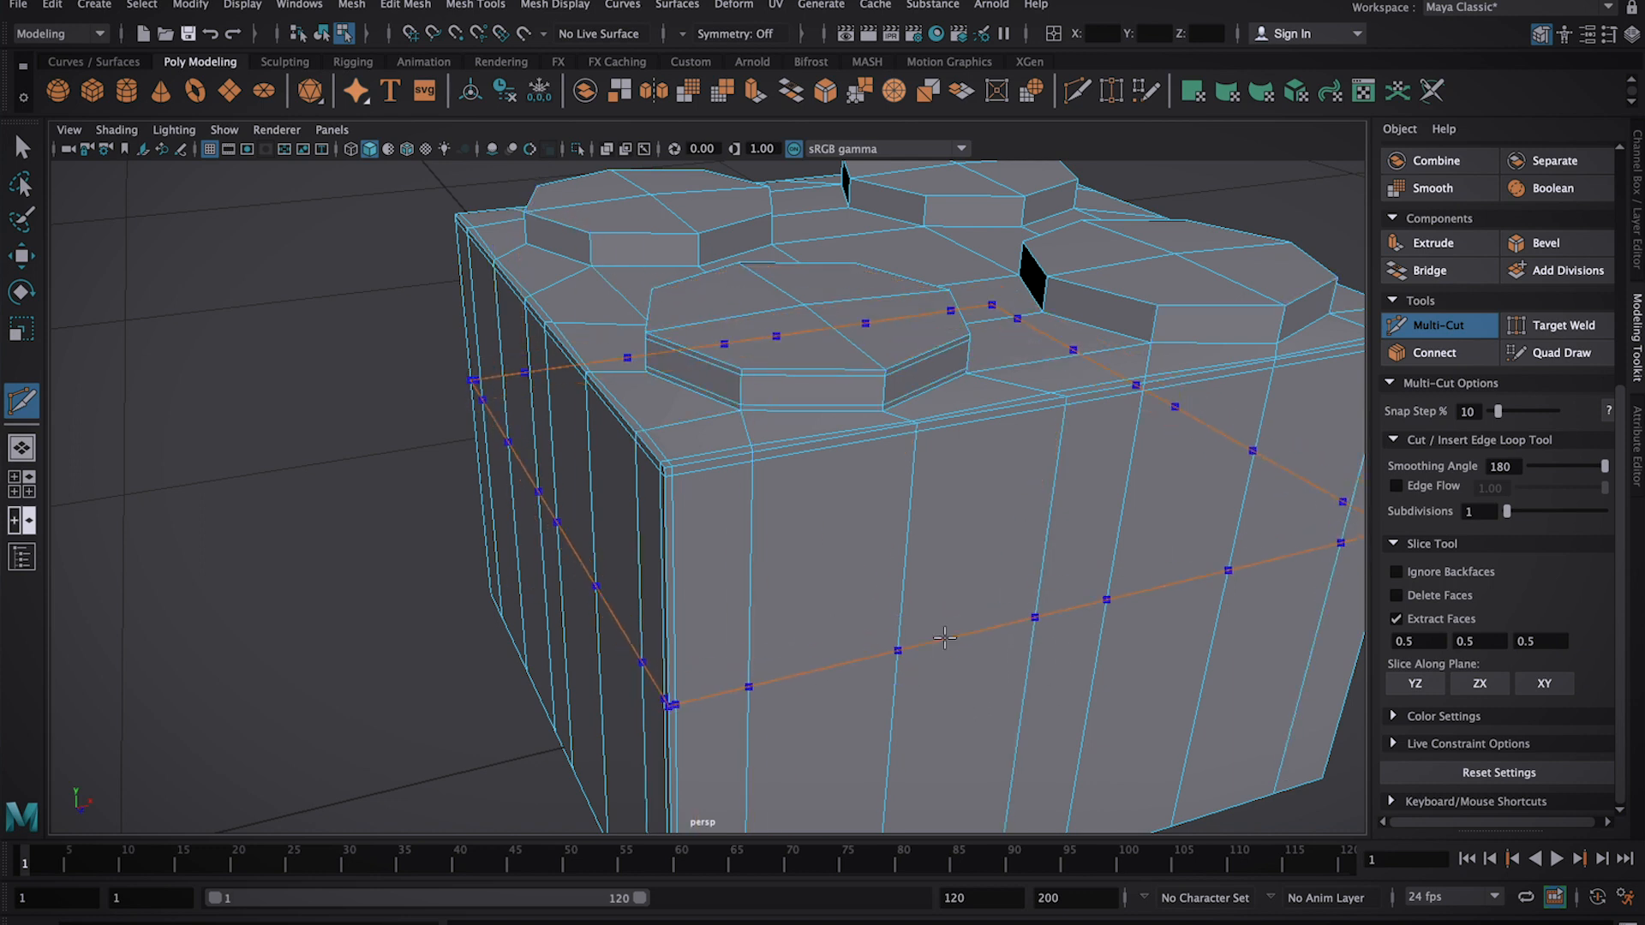
Preview the block smoothed, inspect the supported corner and stud, and return to object selection
alt+drag(445, 454, 565, 463)
key(3)
scroll(566, 460, down, 5)
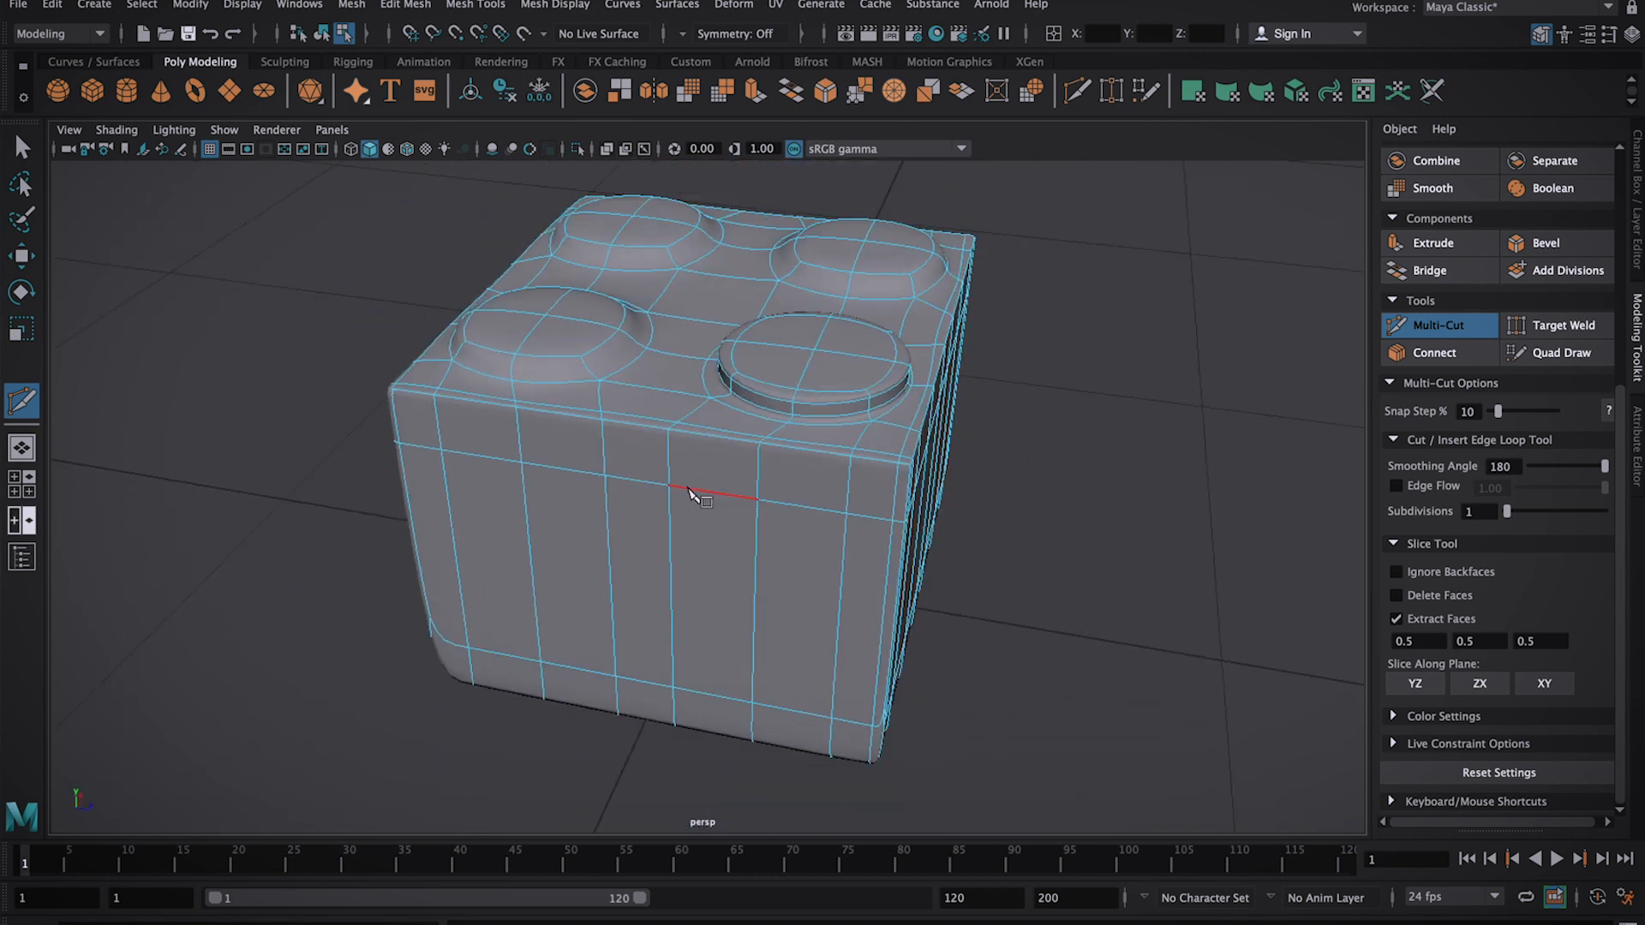
alt+drag(728, 569, 528, 443)
right_drag(643, 350, 735, 317)
click(21, 147)
alt+drag(570, 426, 514, 445)
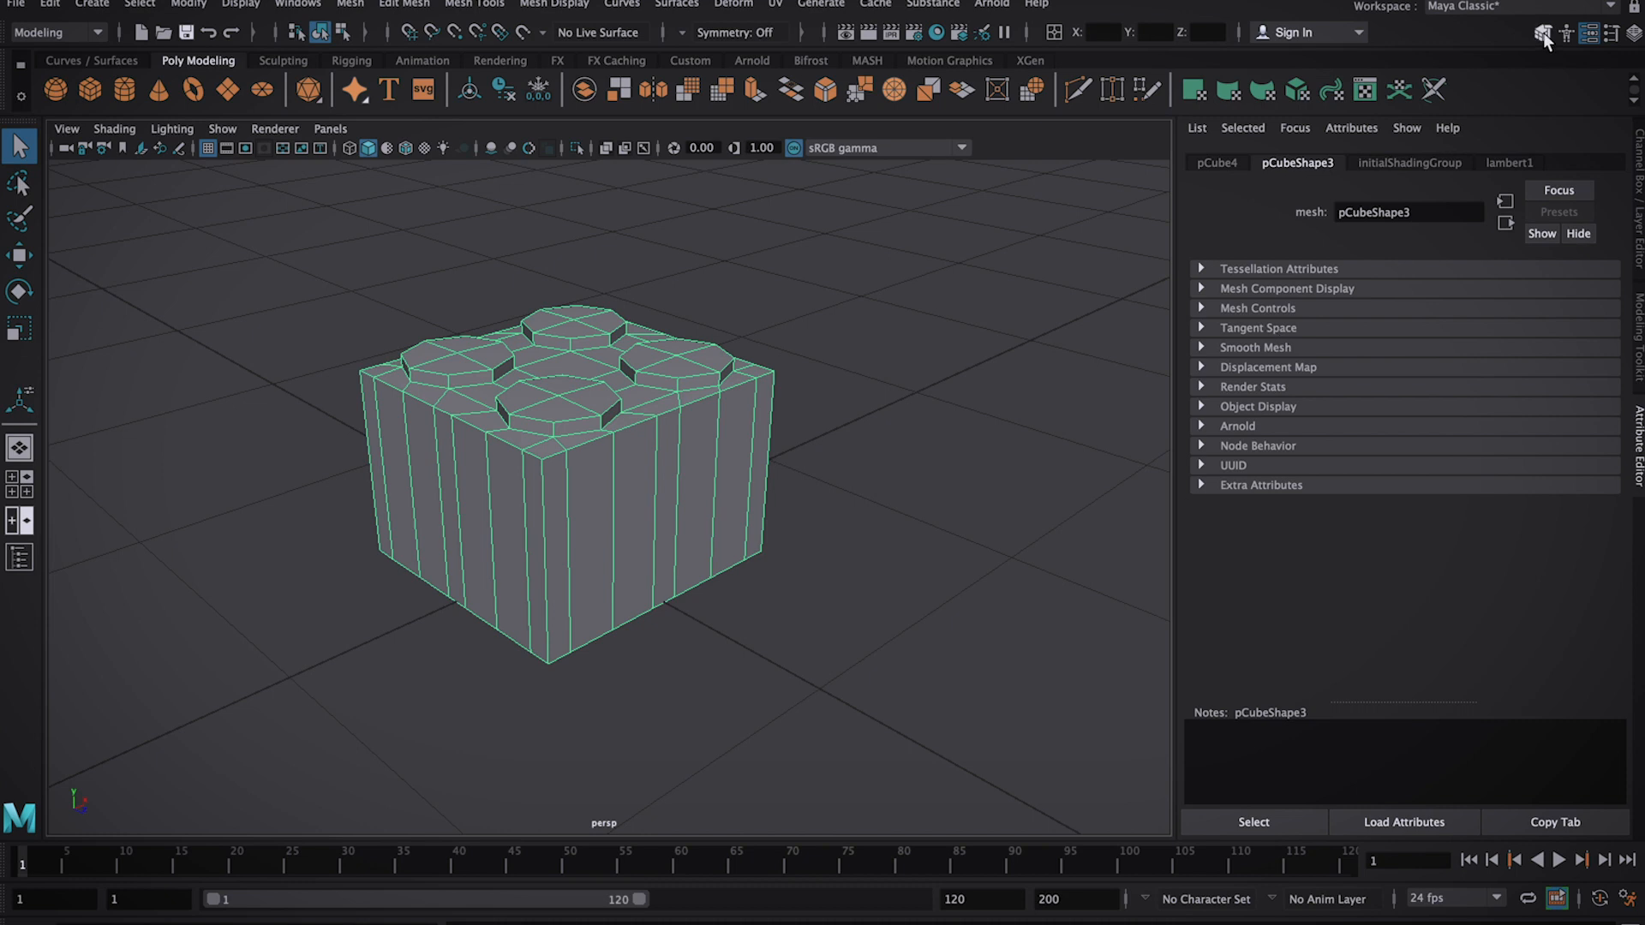
Show the Modeling Toolkit, review the settings in the Bevel options, and close them without applying
click(1543, 34)
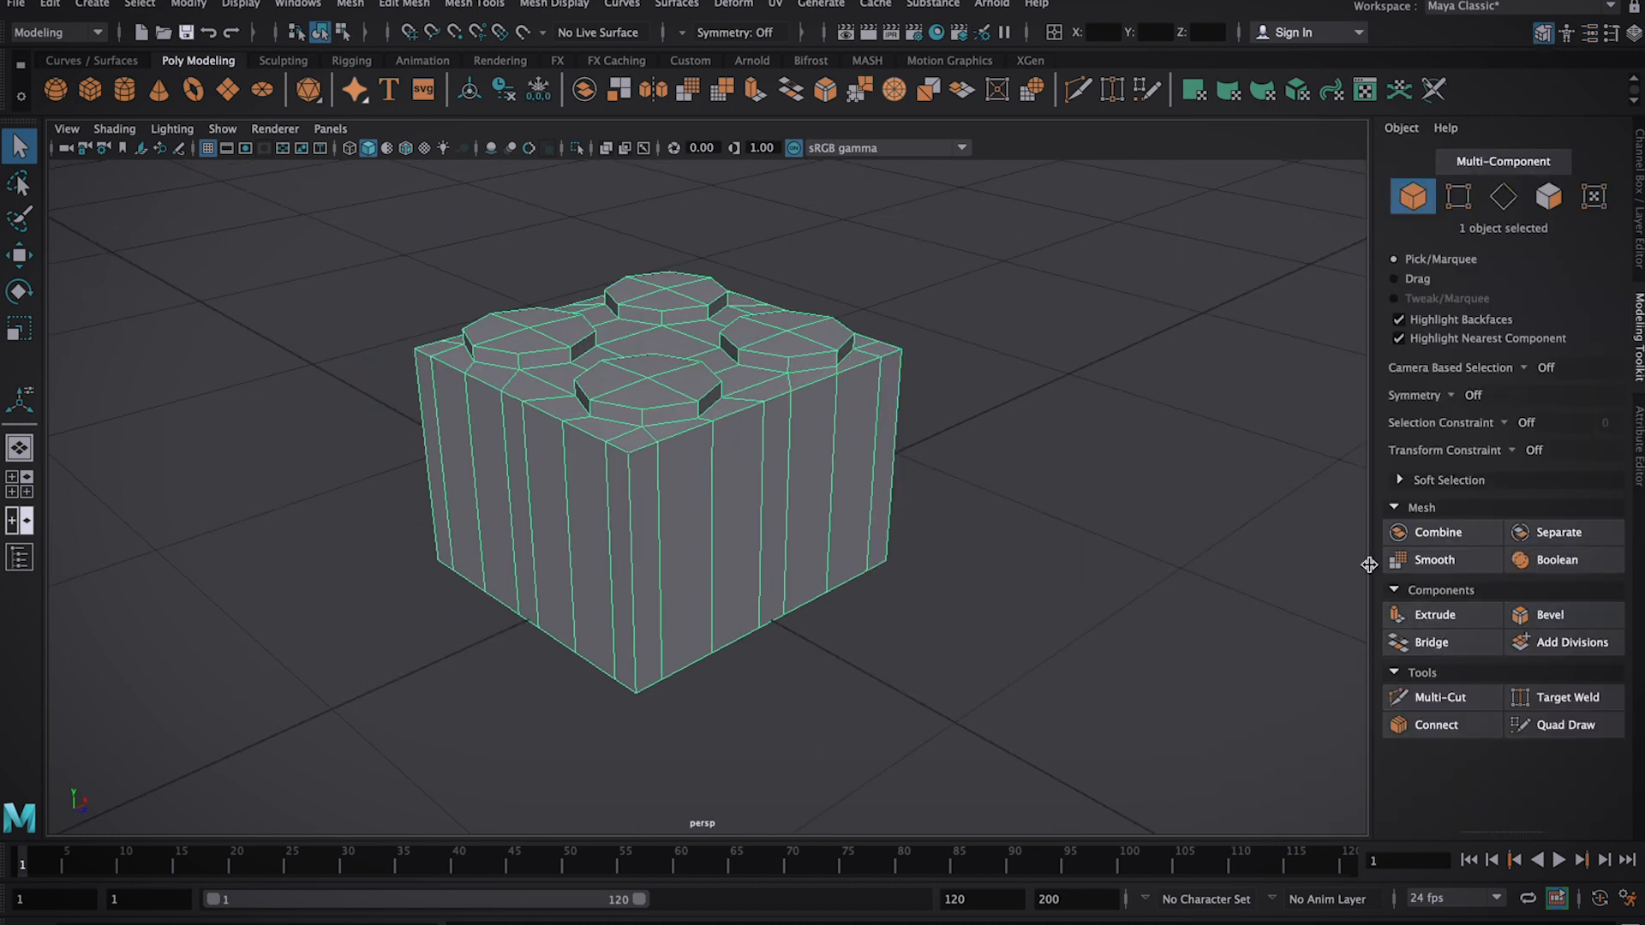
click(409, 7)
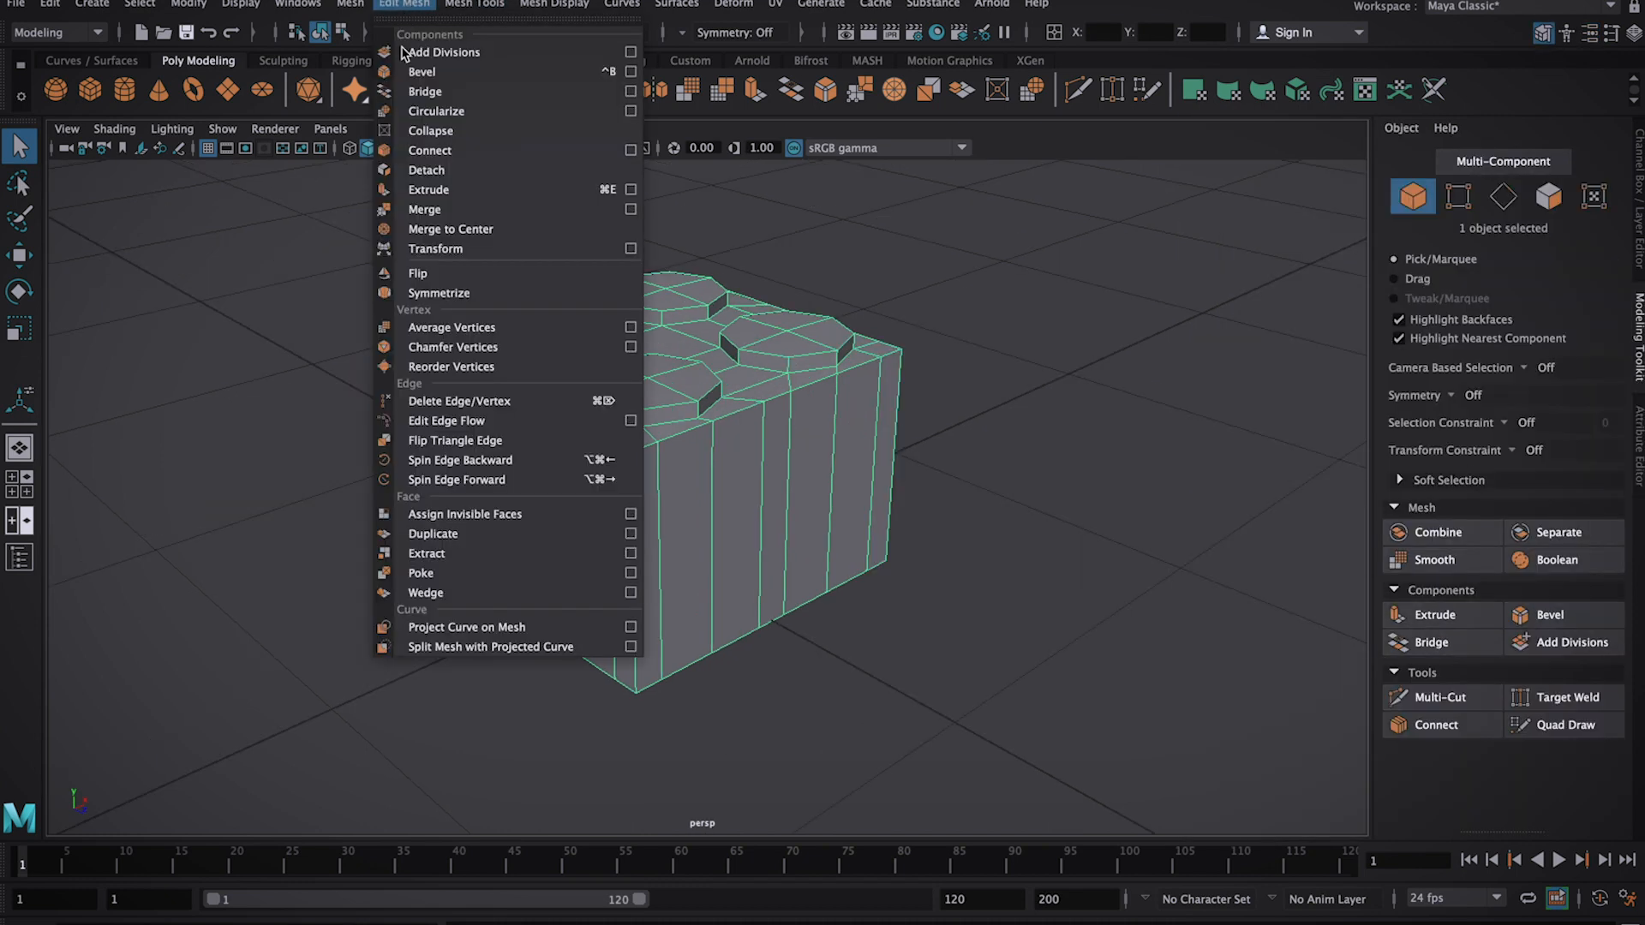
click(631, 72)
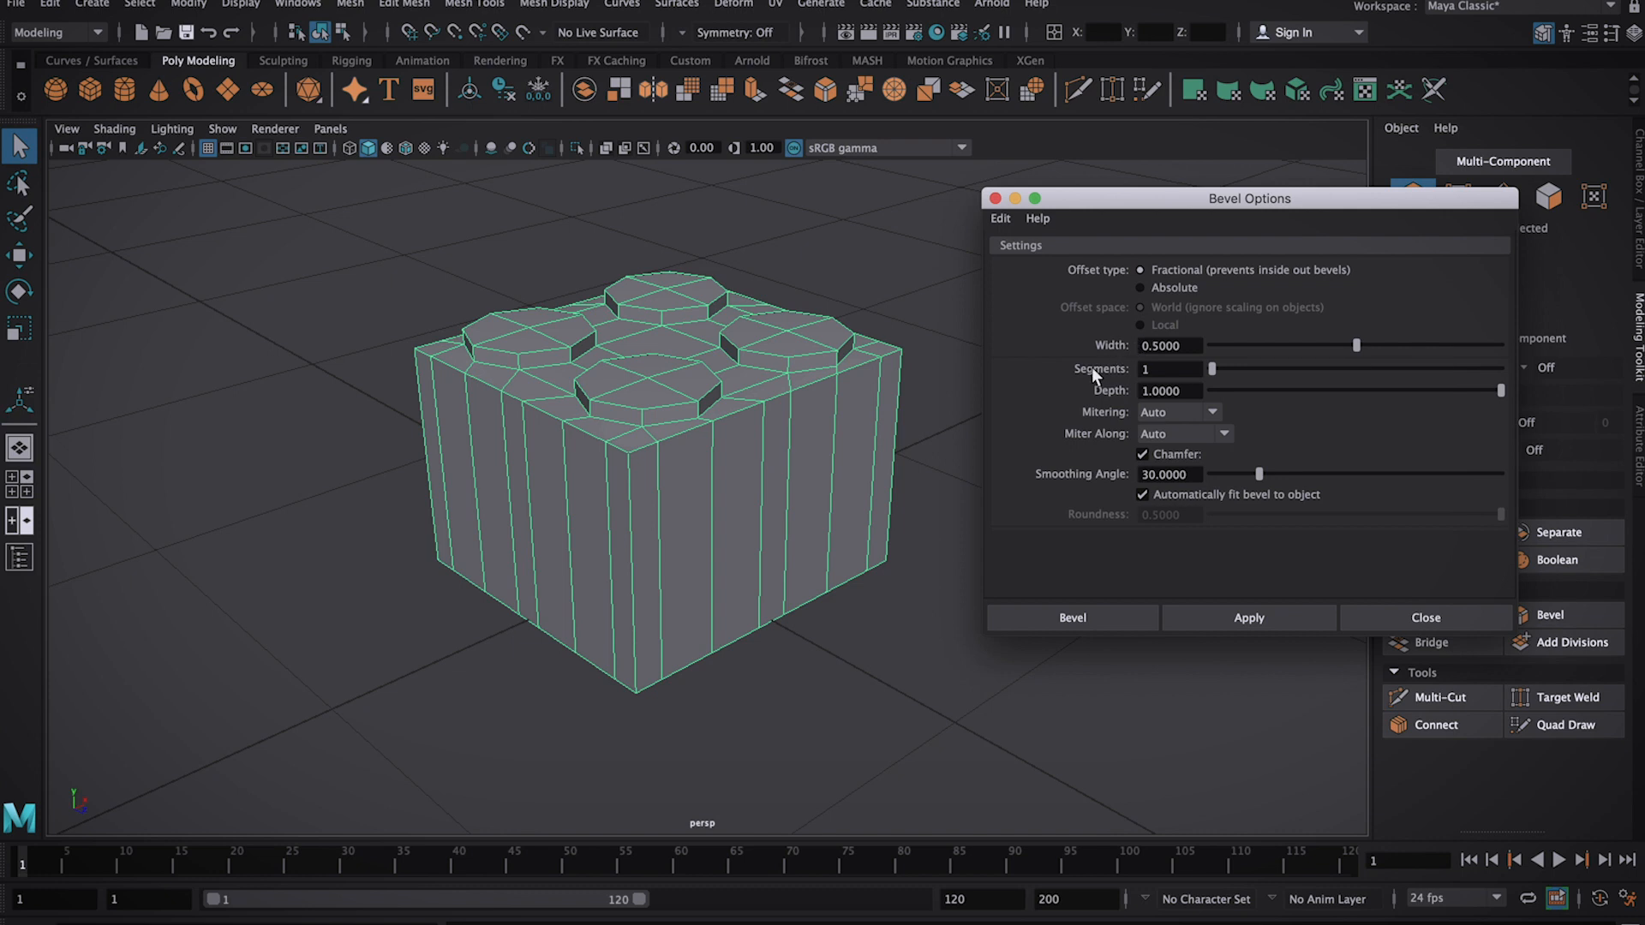
click(995, 198)
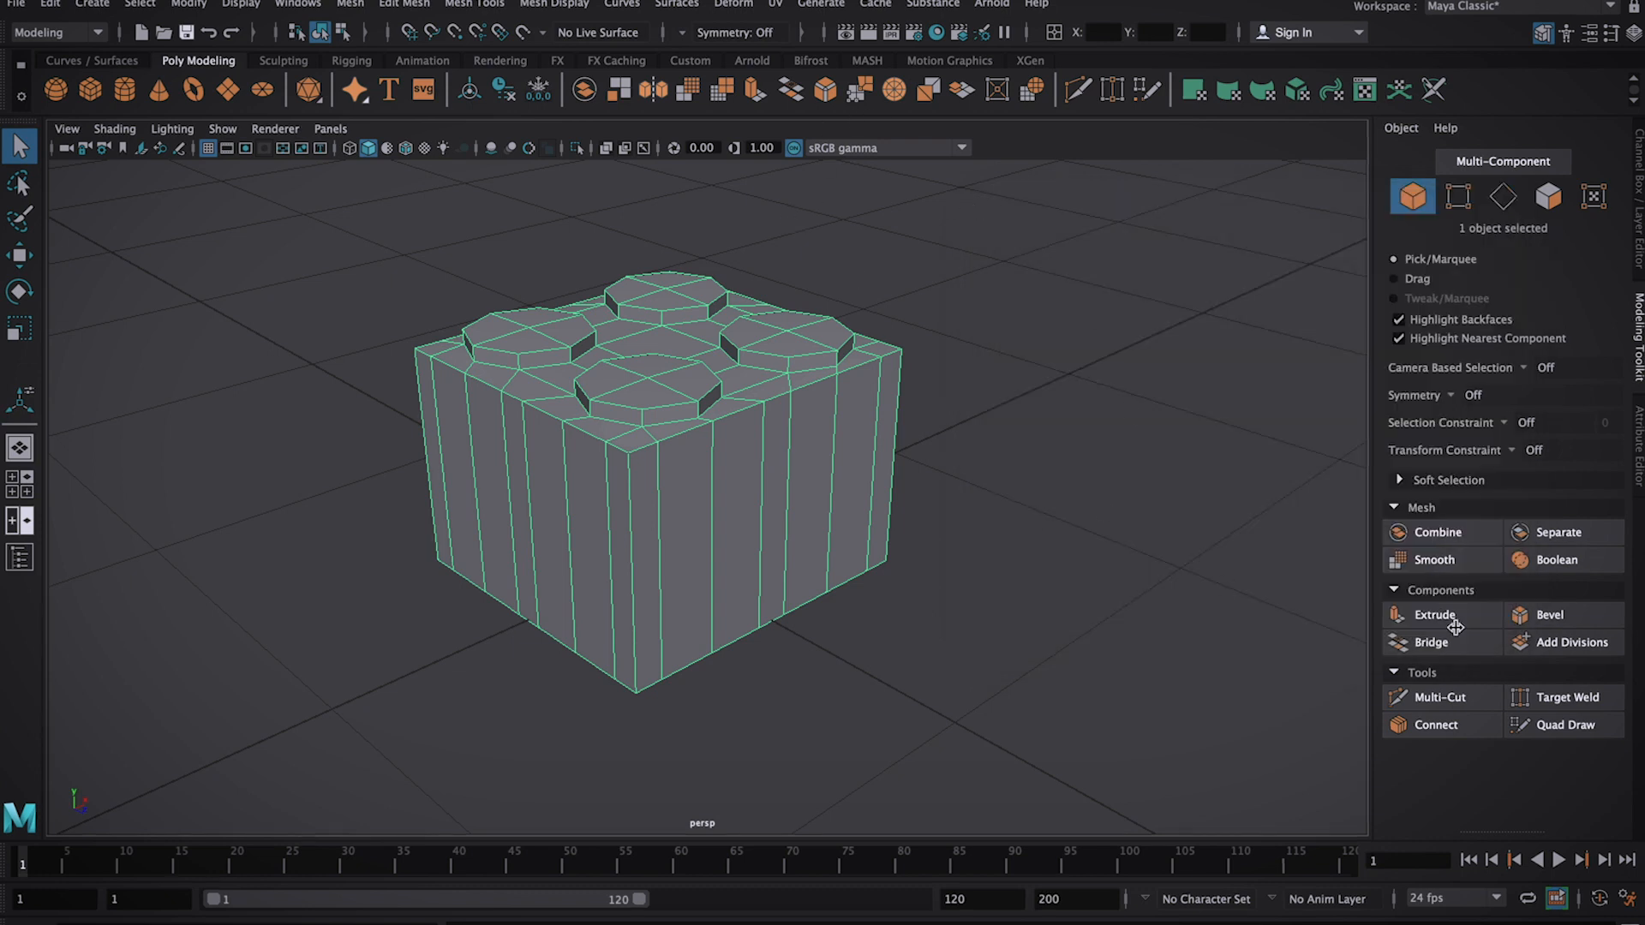
Bevel the whole block with a fraction of 5 and undo the bevel
click(1534, 617)
click(1065, 514)
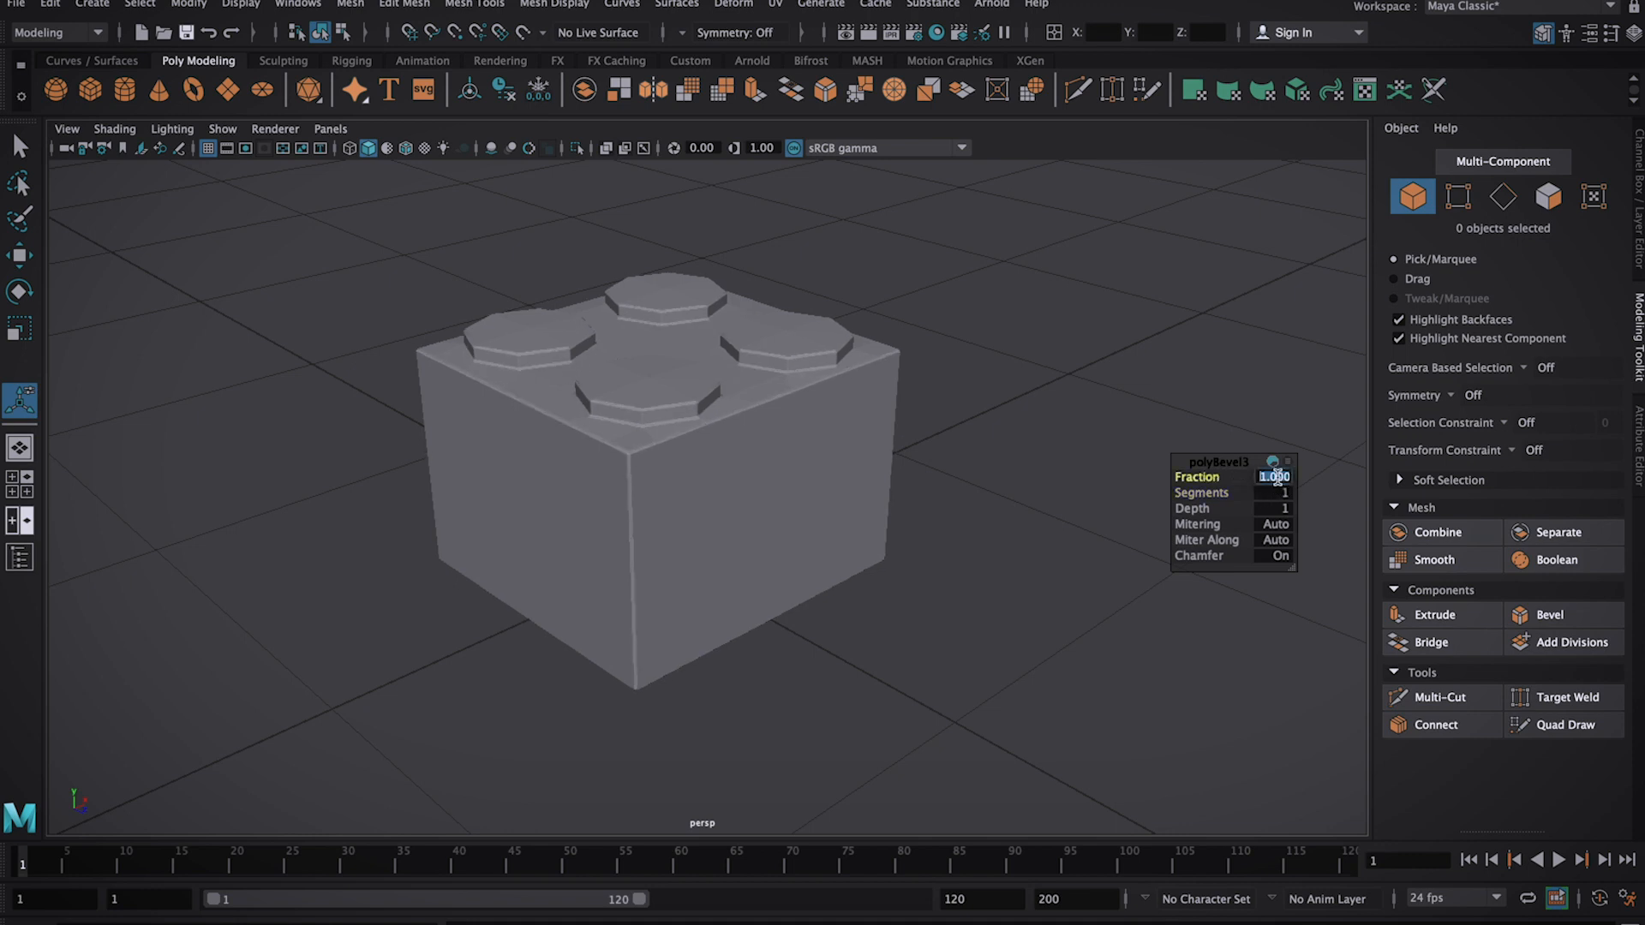
key(Return)
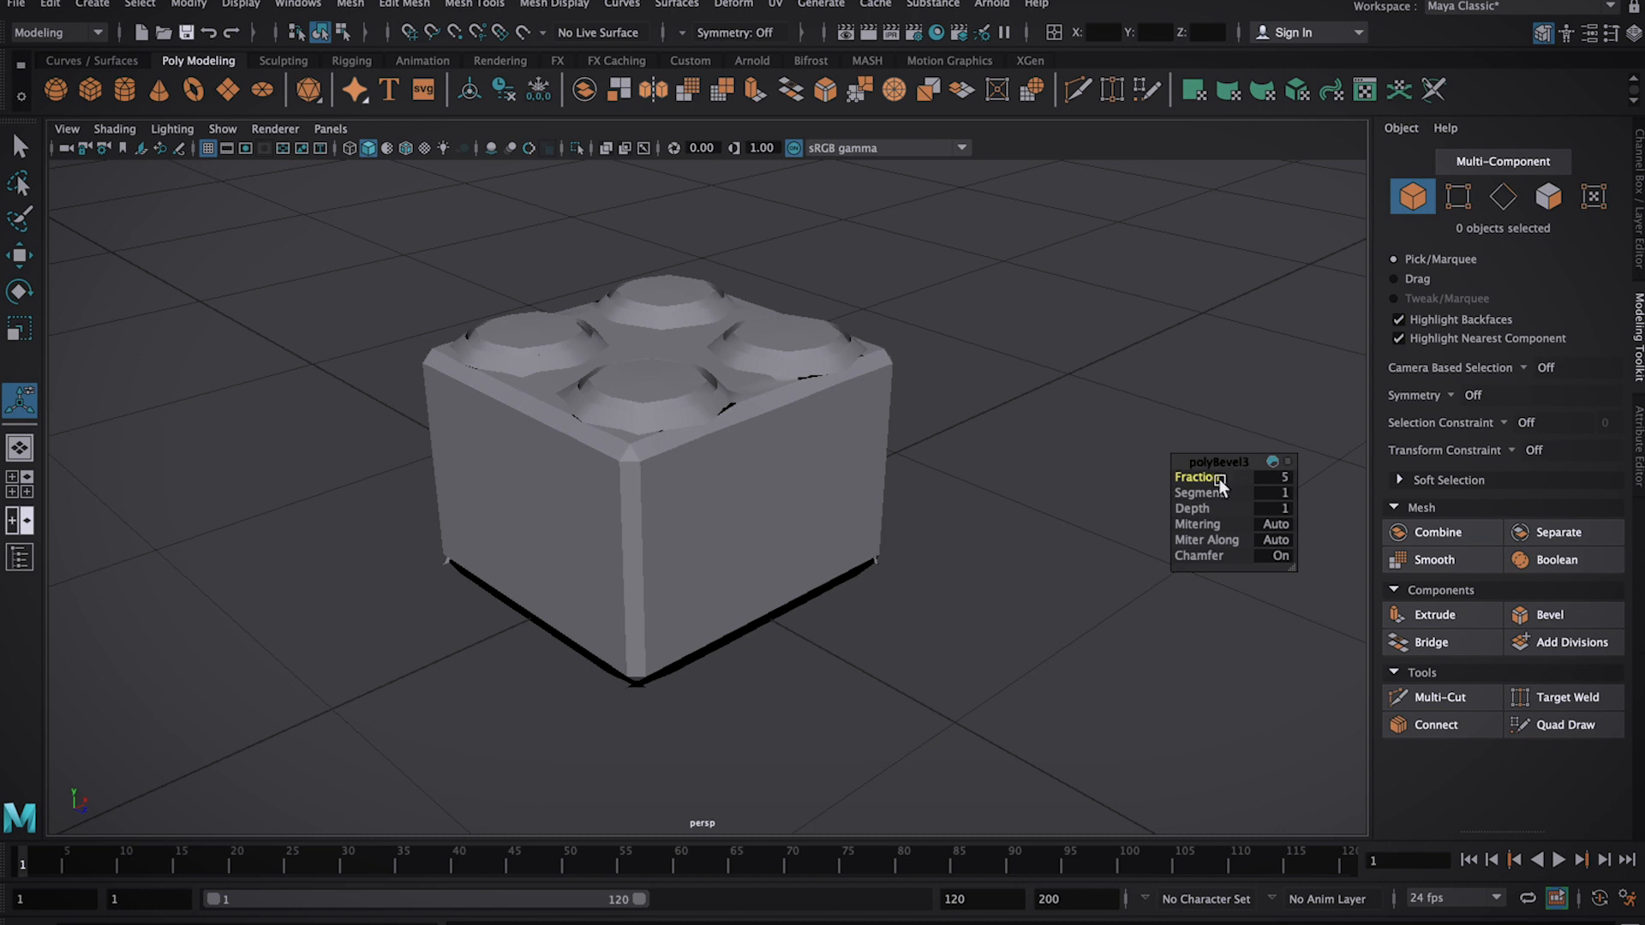
key(ctrl+z)
key(ctrl+z)
key(ctrl+z)
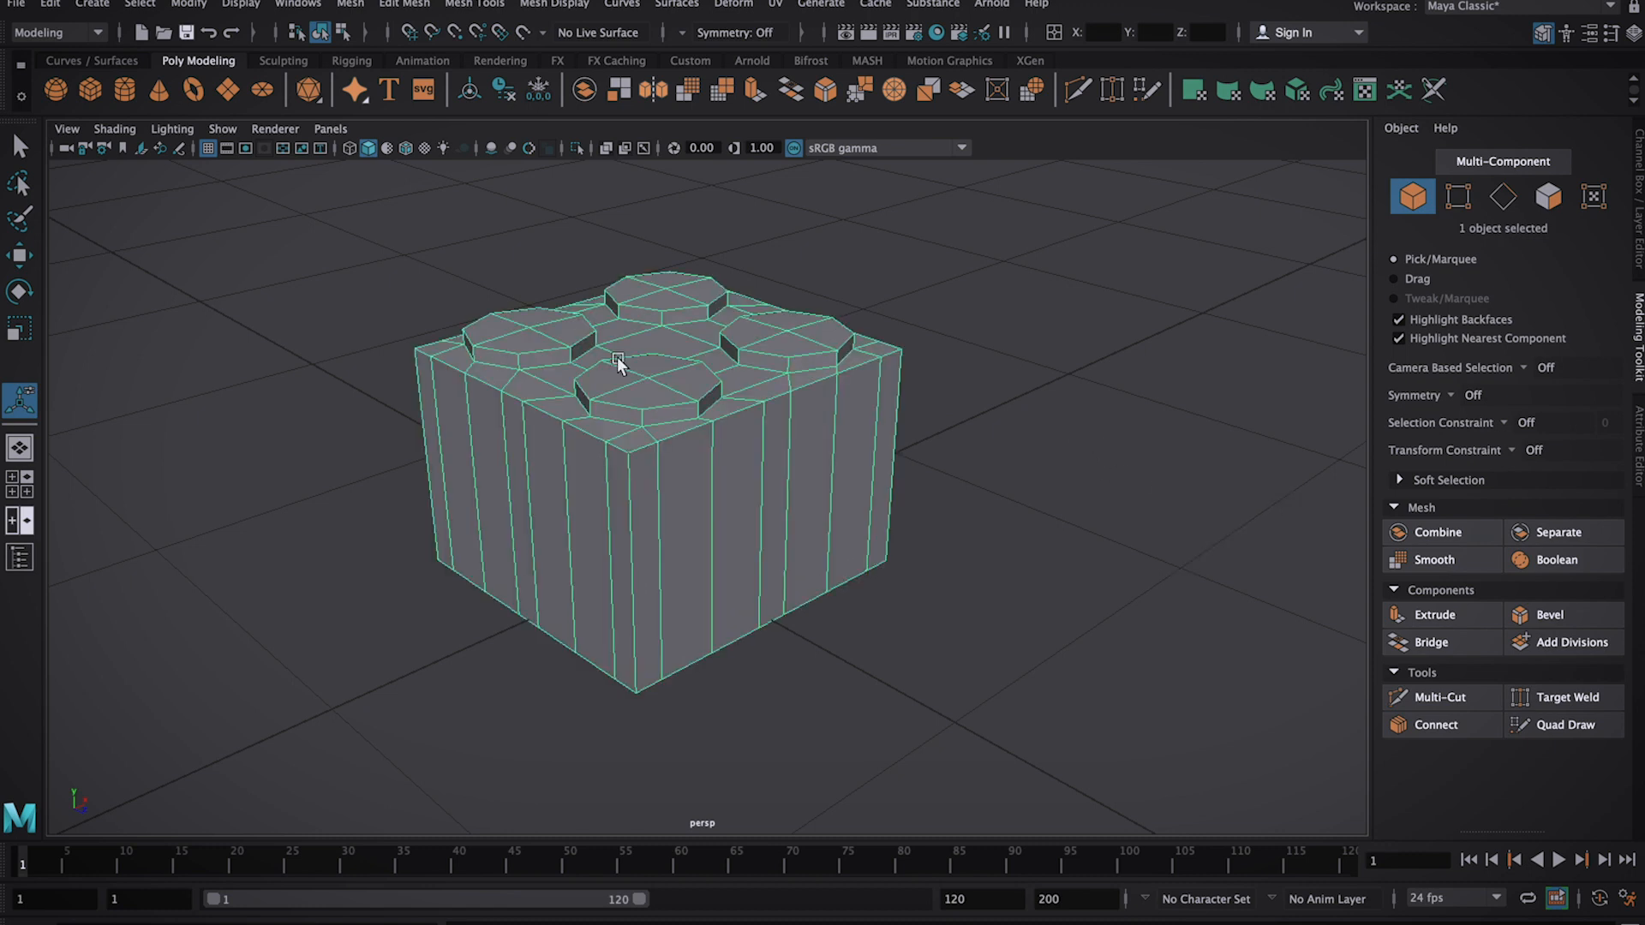
Select the block's top perimeter, vertical corner and bottom edges together with the top rim of the front stud
right_drag(629, 357, 628, 305)
click(634, 480)
shift+double_click(575, 428)
scroll(657, 475, up, 5)
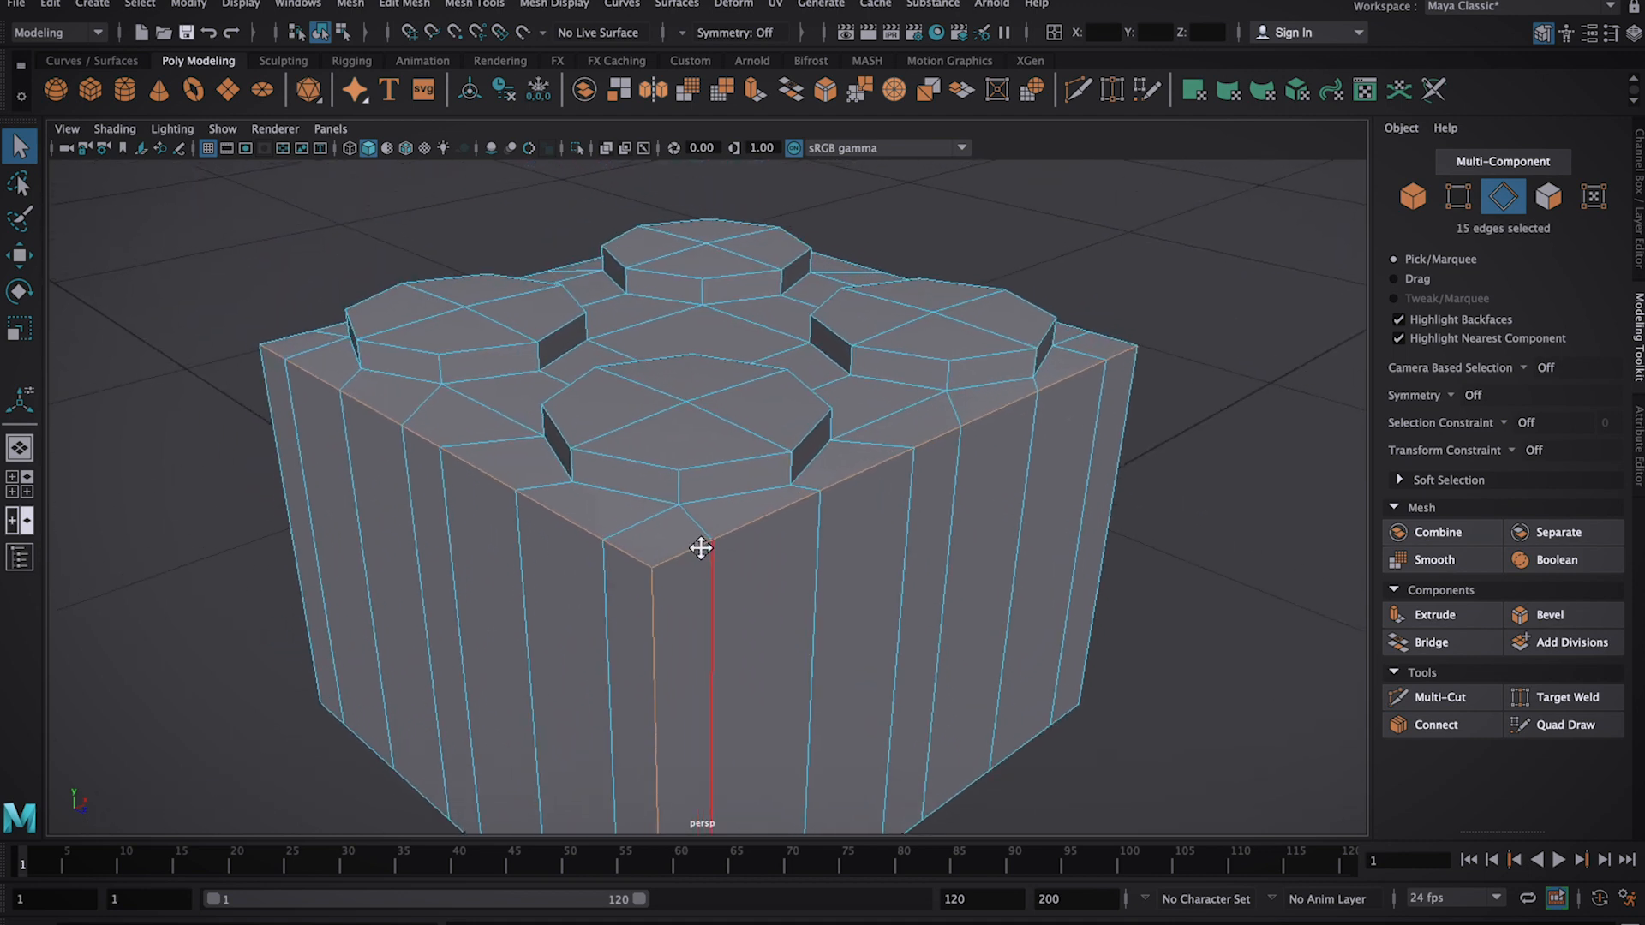
shift+click(647, 467)
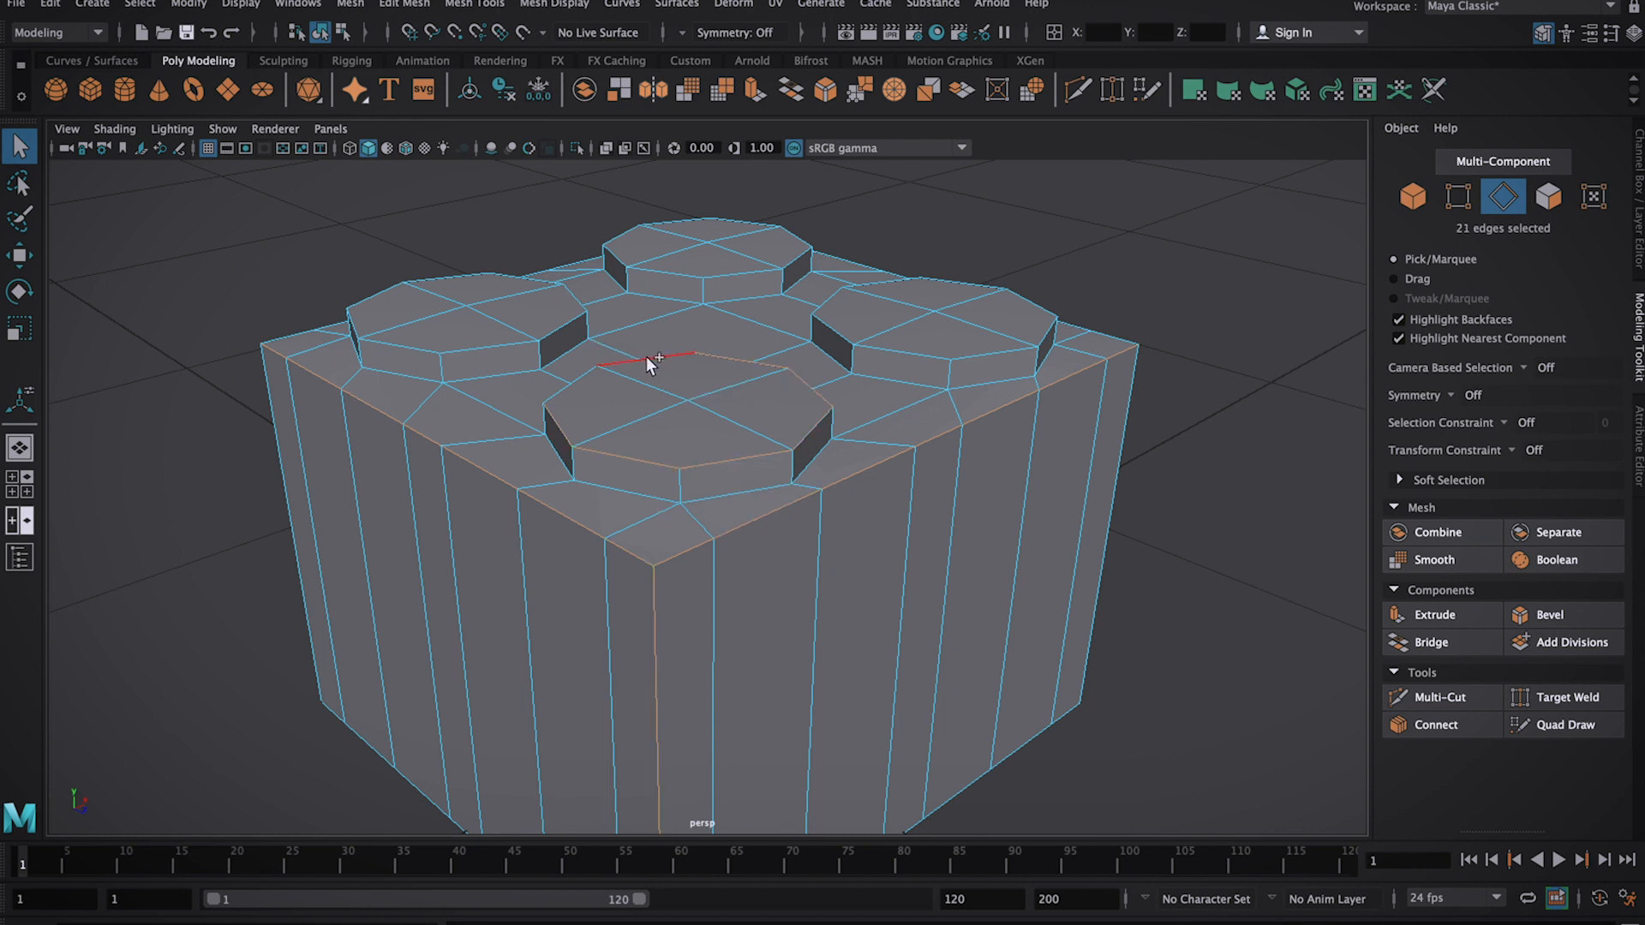
shift+click(301, 591)
shift+double_click(419, 790)
shift+double_click(1047, 730)
shift+click(1093, 625)
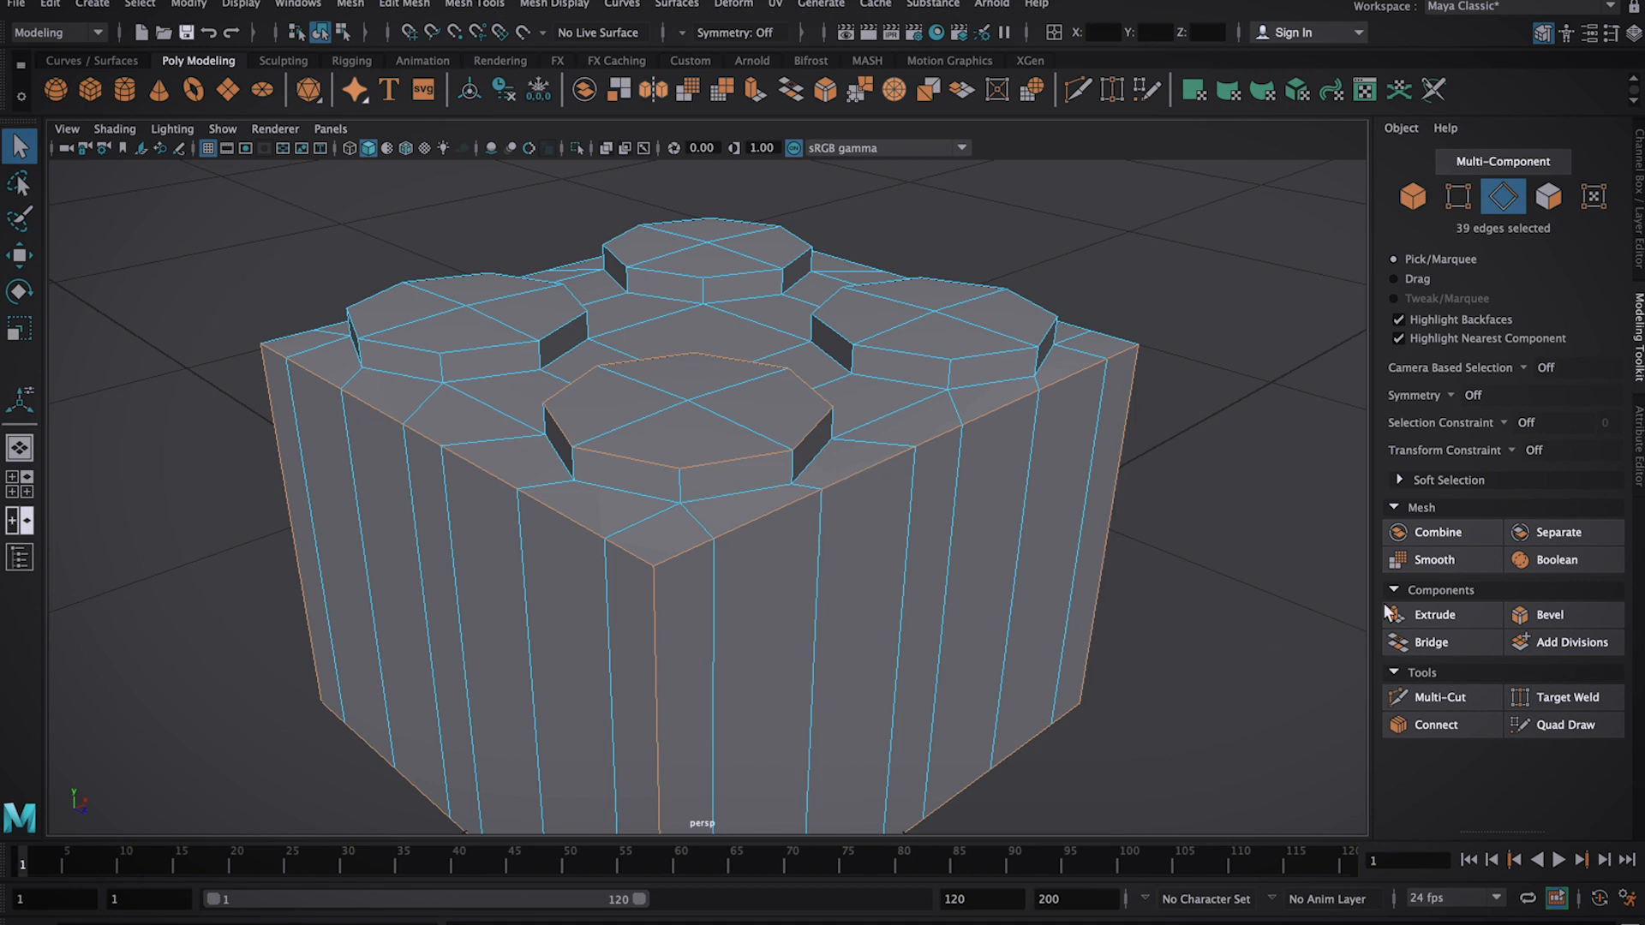
Bevel the selected edges with 2 segments and reduce the fraction to narrow the bevel
click(1546, 615)
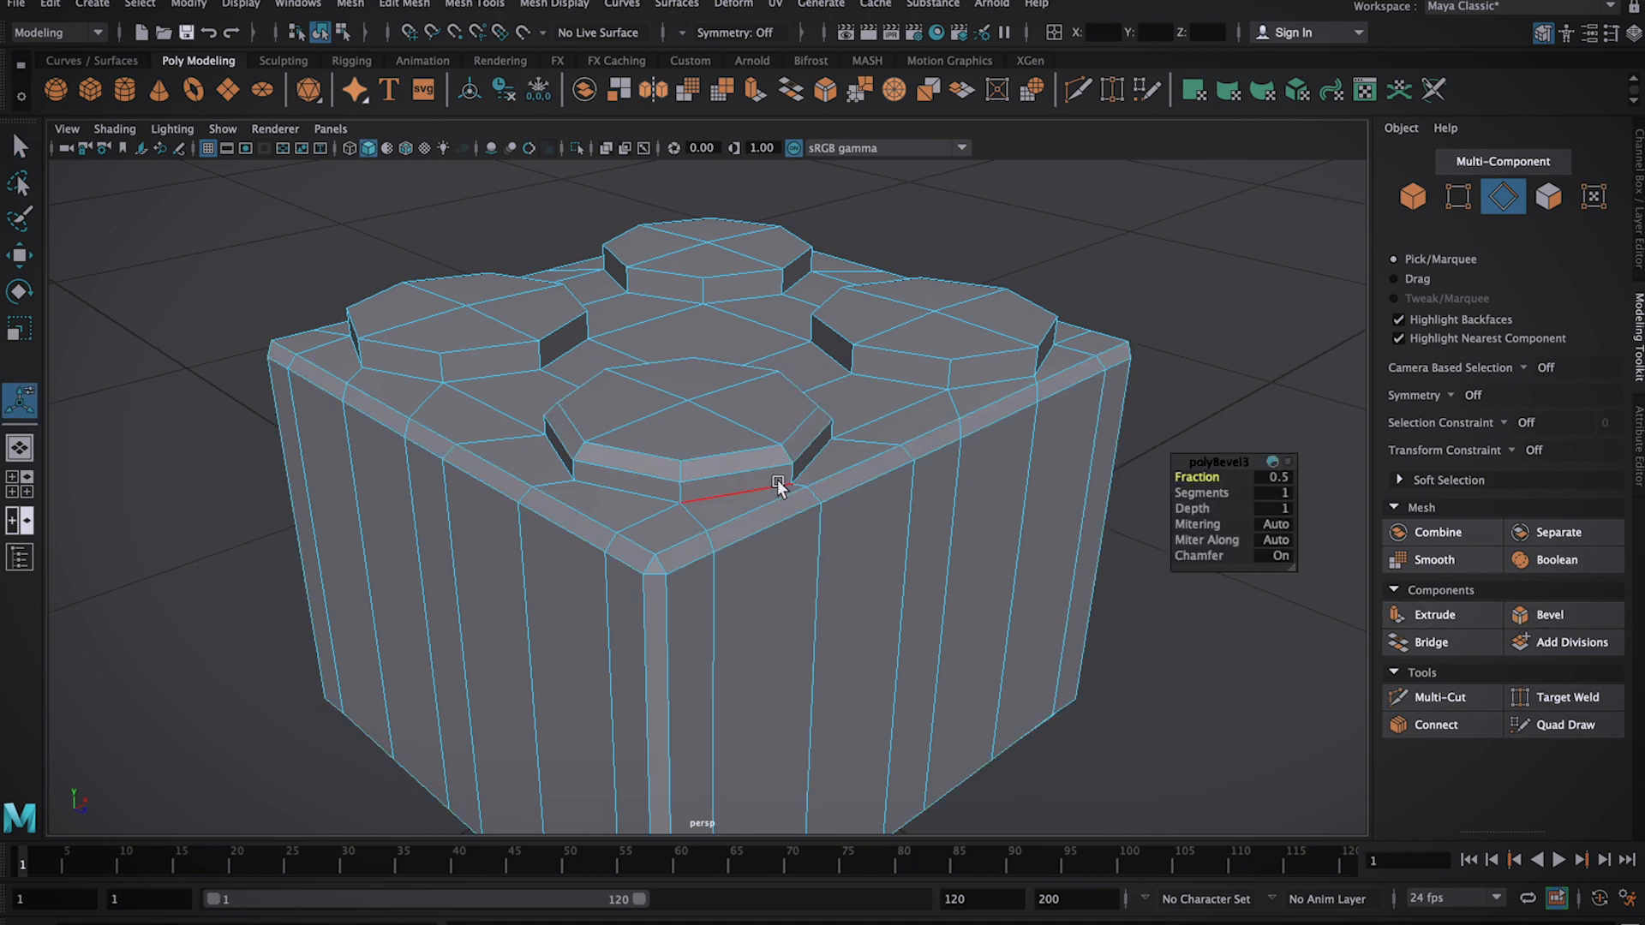
alt+drag(914, 599, 756, 516)
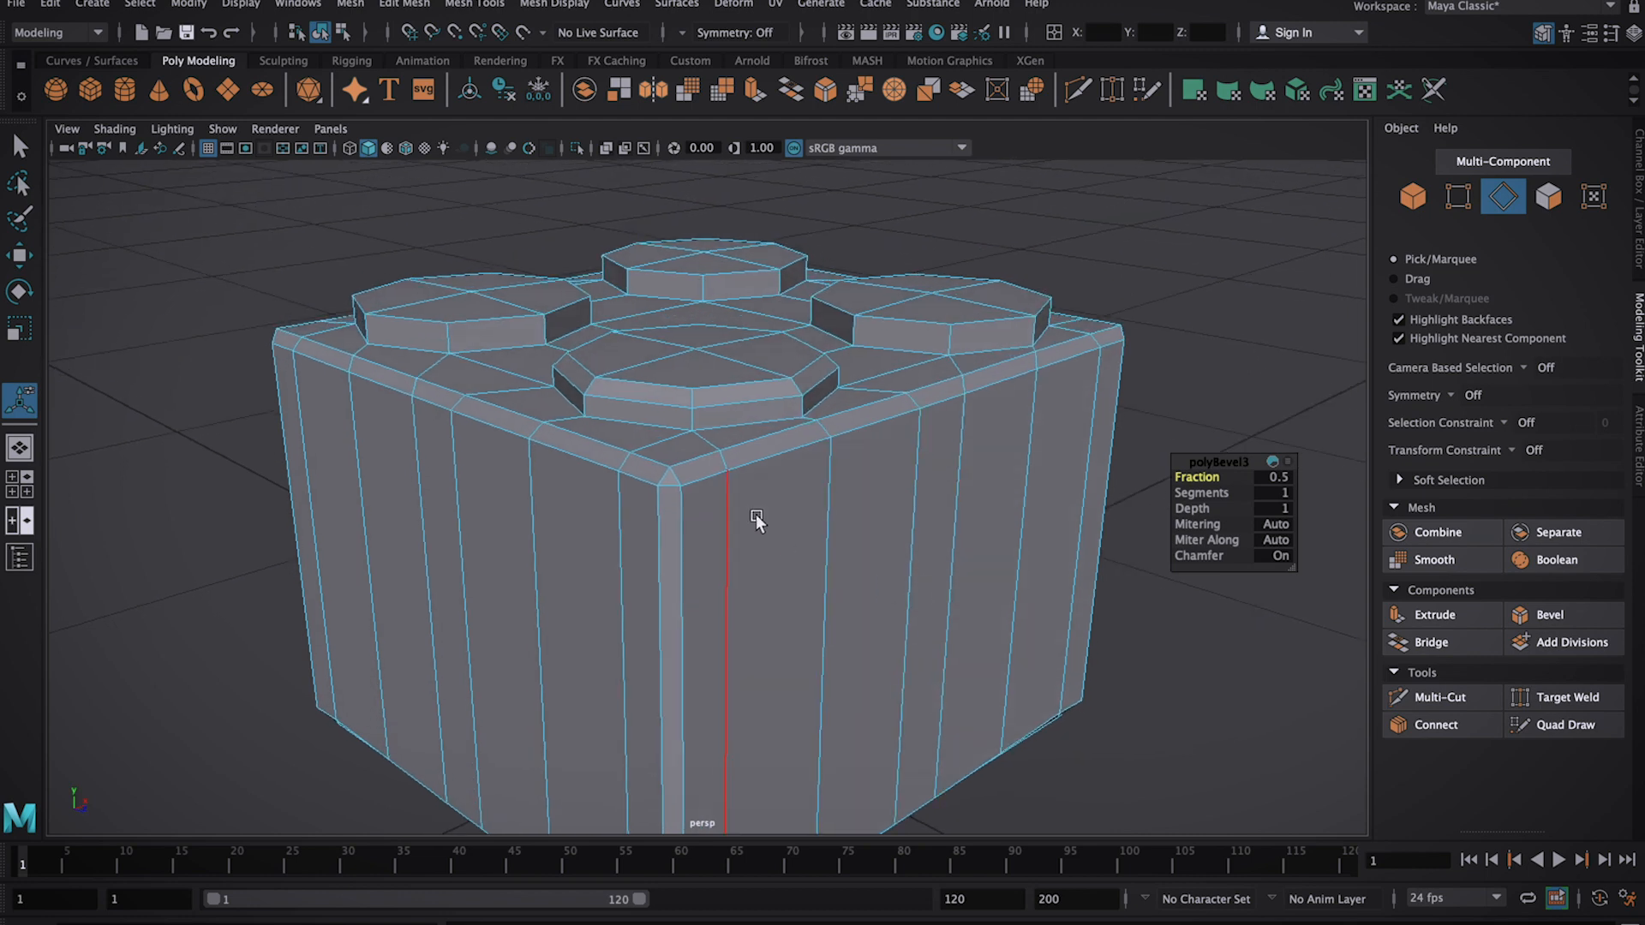
click(1285, 500)
text(2)
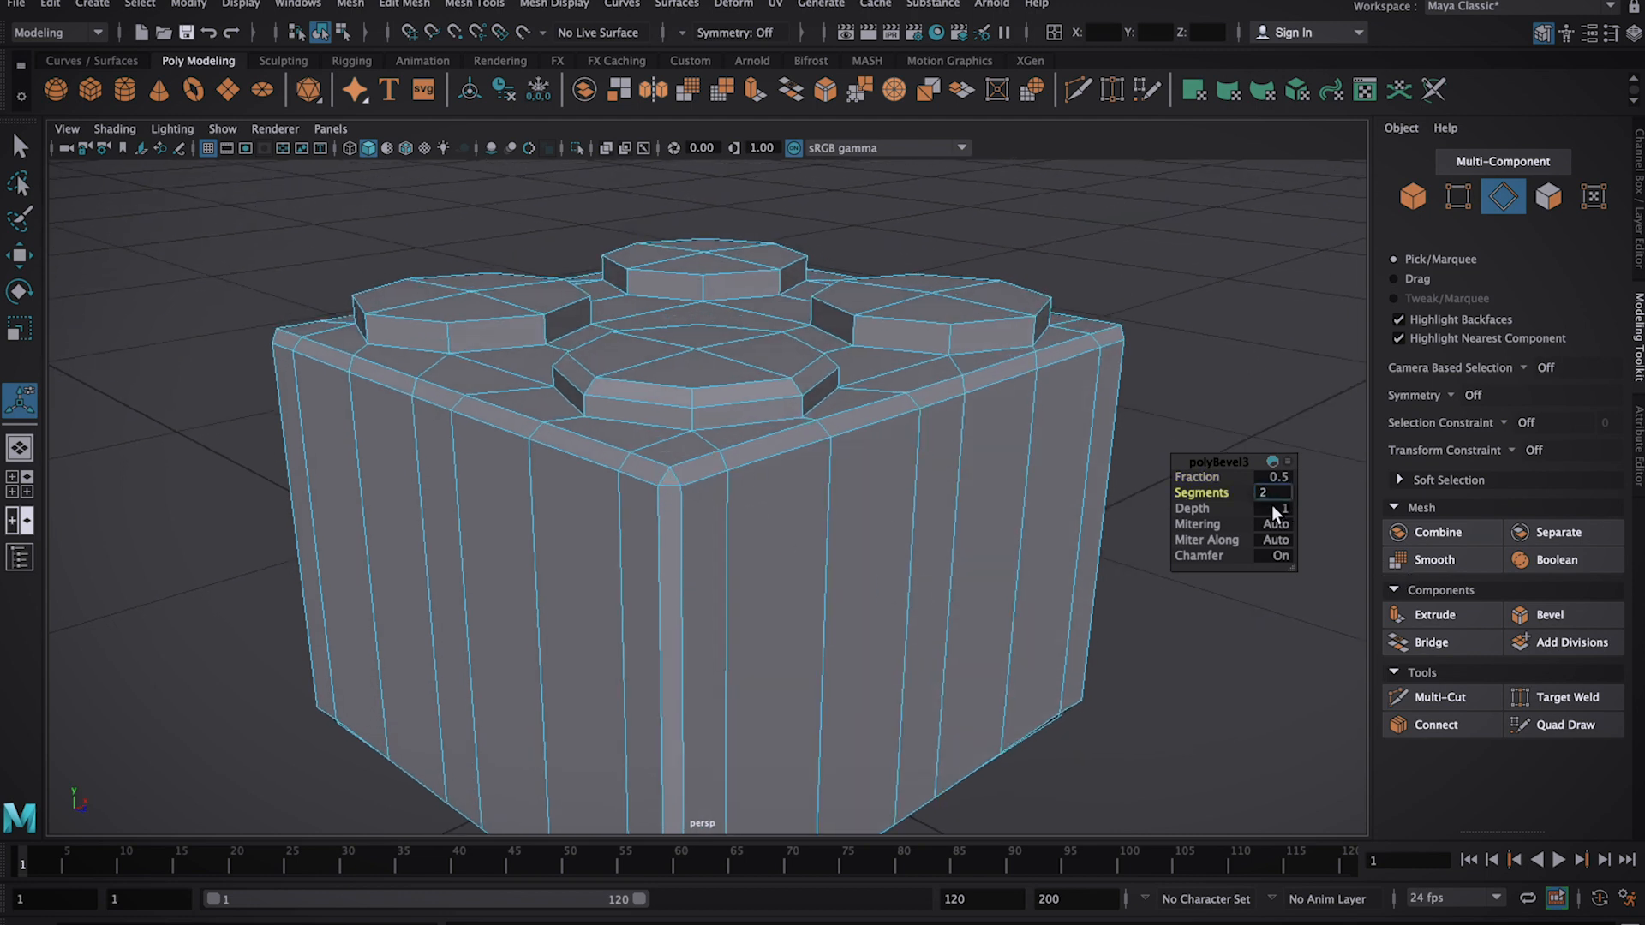
key(Return)
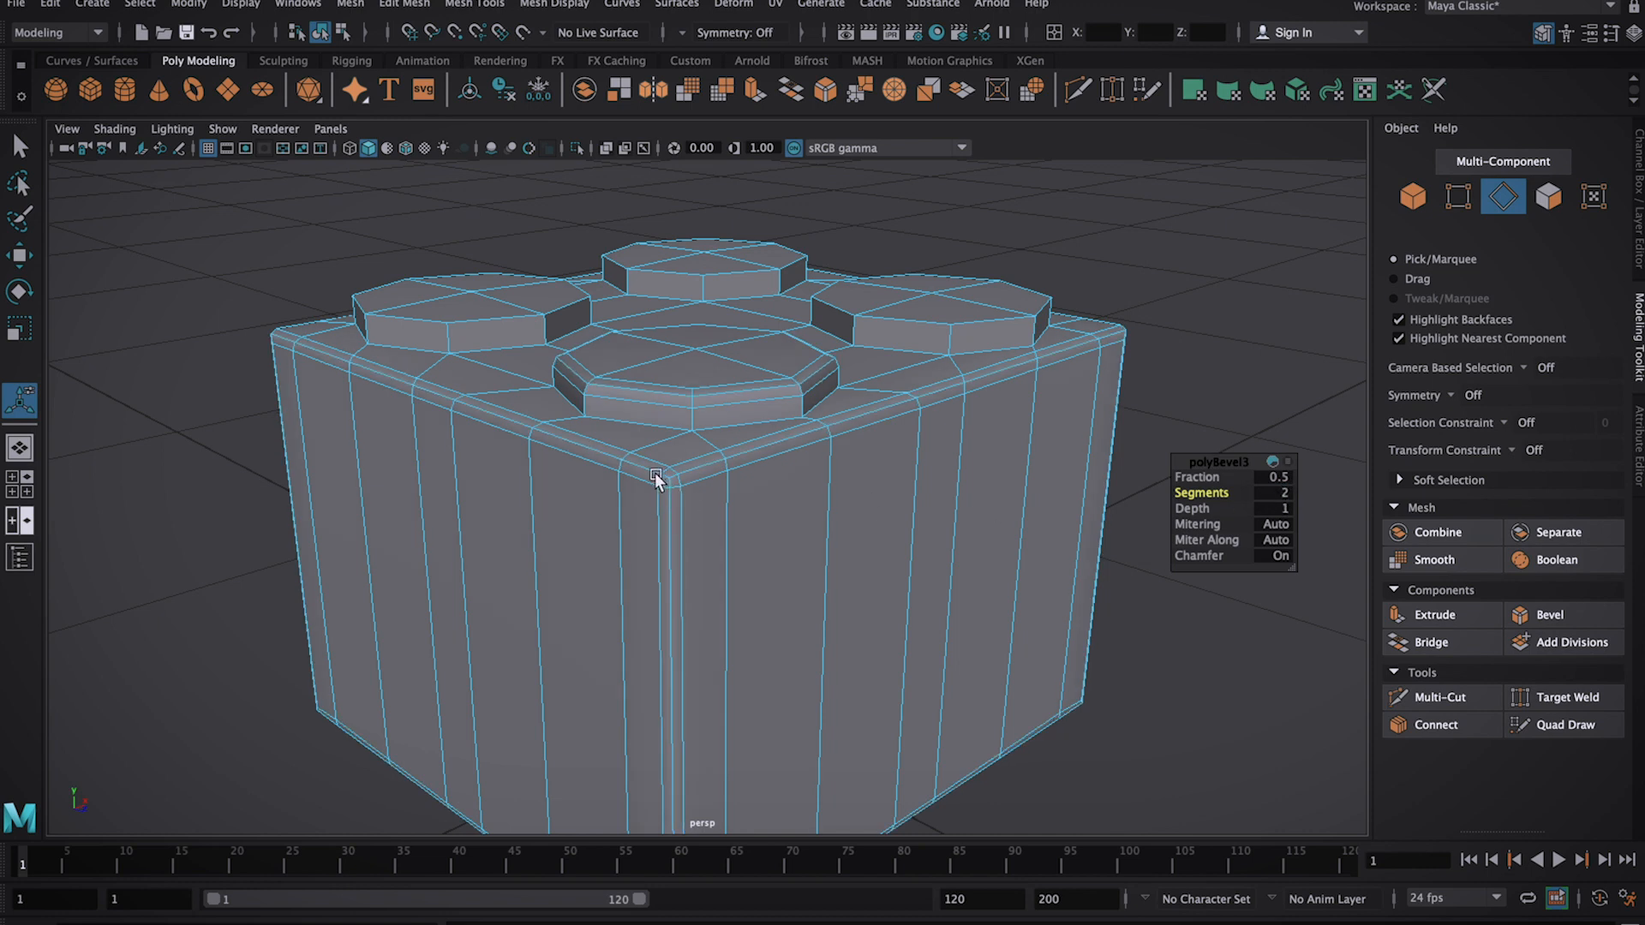
scroll(677, 488, up, 3)
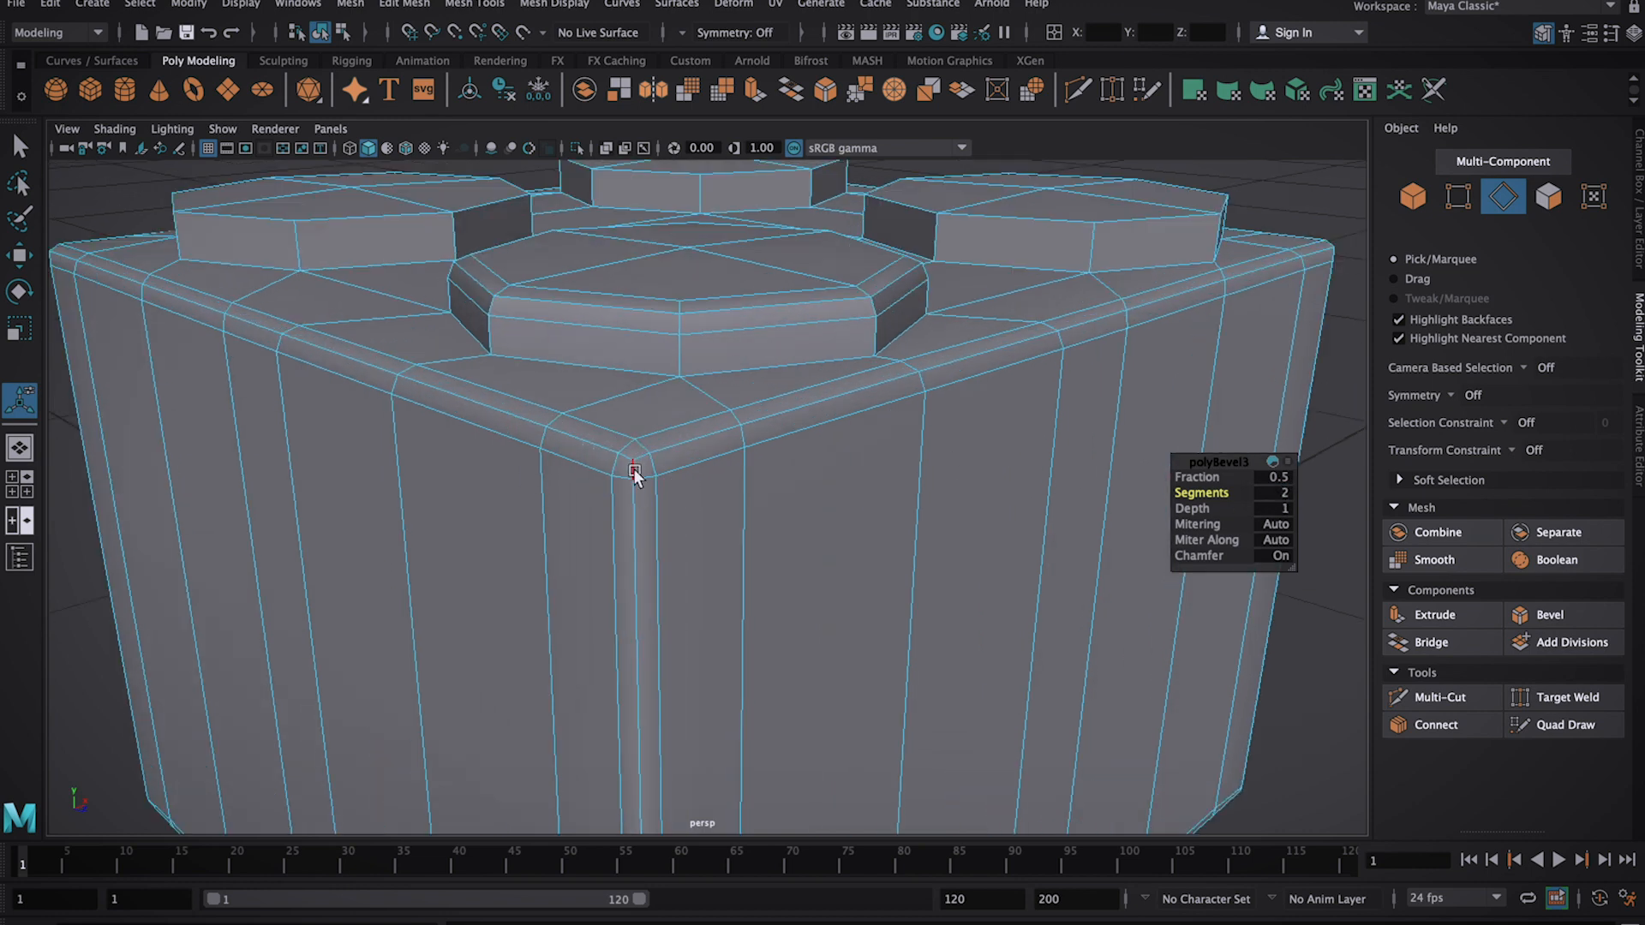
scroll(714, 476, down, 3)
mouse_move(715, 476)
alt+mouse_down()
mouse_move(739, 489)
mouse_move(715, 475)
alt+mouse_up()
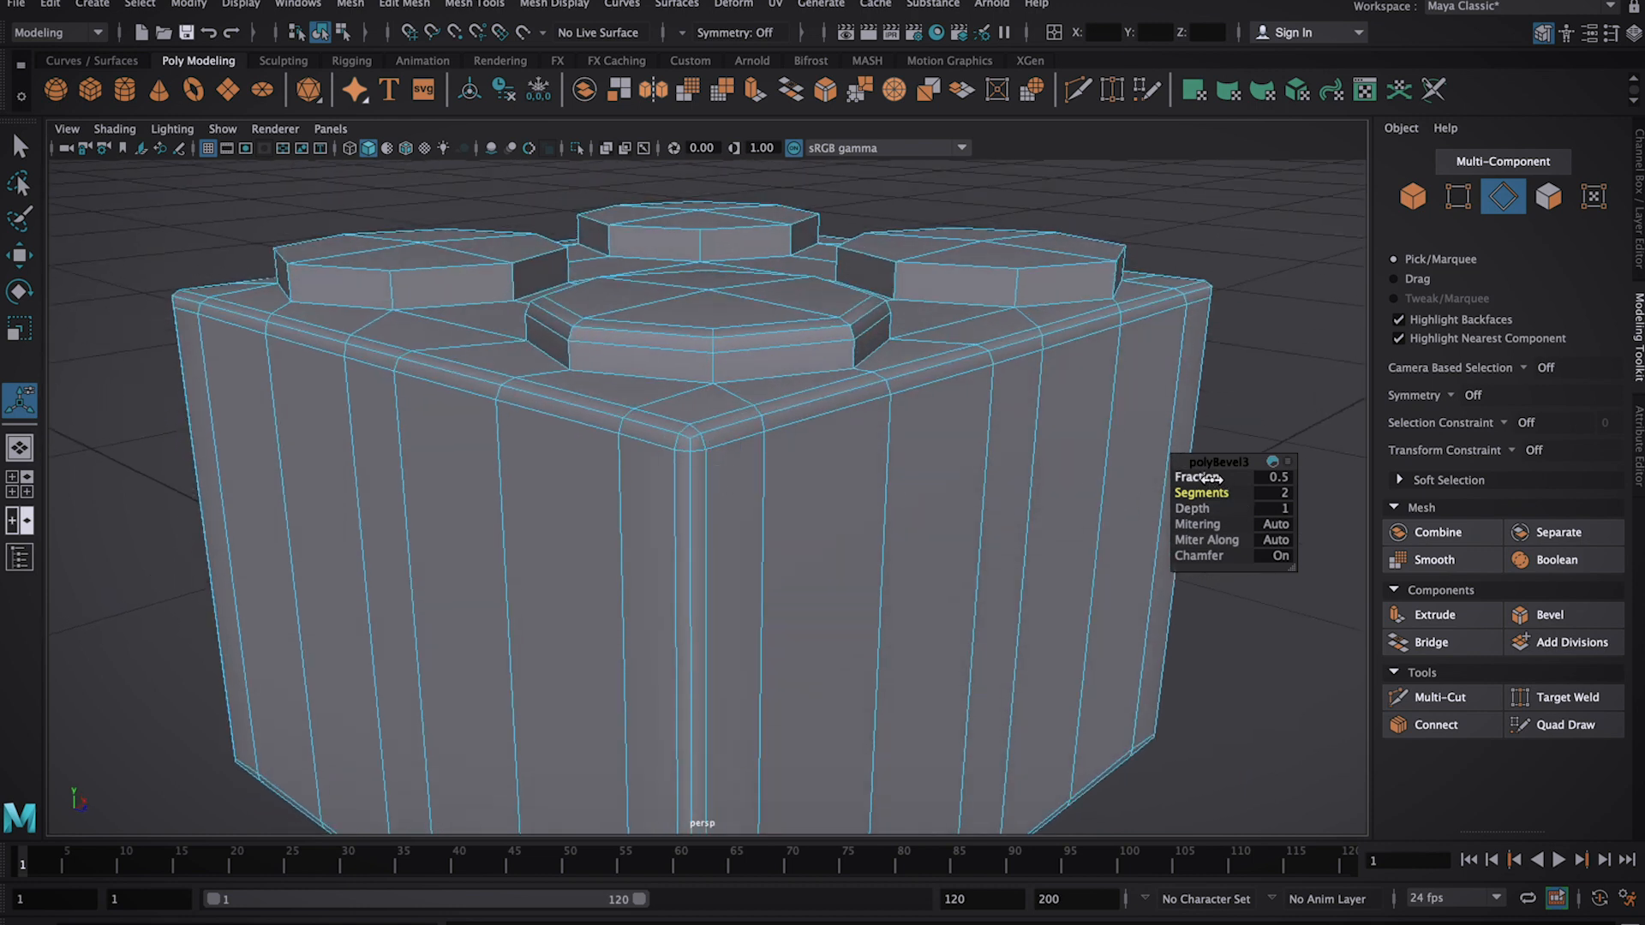
mouse_move(1212, 478)
mouse_down()
mouse_move(1244, 482)
mouse_move(1187, 472)
mouse_move(1223, 476)
mouse_move(1209, 476)
mouse_up()
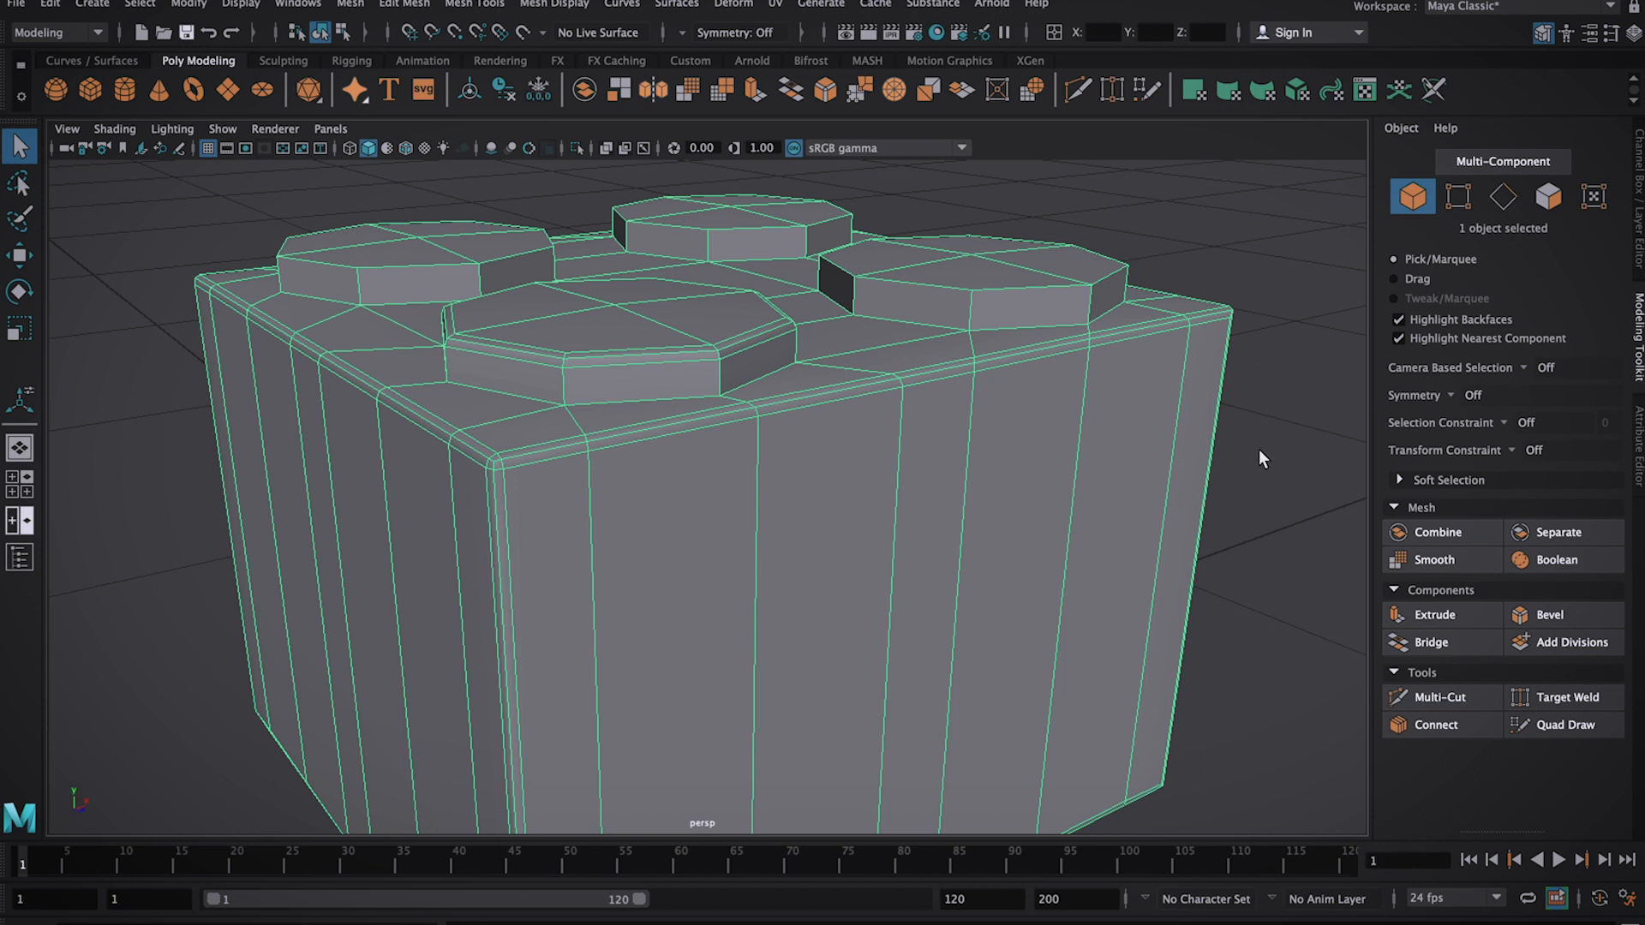
Examine the beveled block without its wireframe and in smooth preview, and return it to the unsmoothed display
click(1258, 449)
click(741, 486)
click(1313, 424)
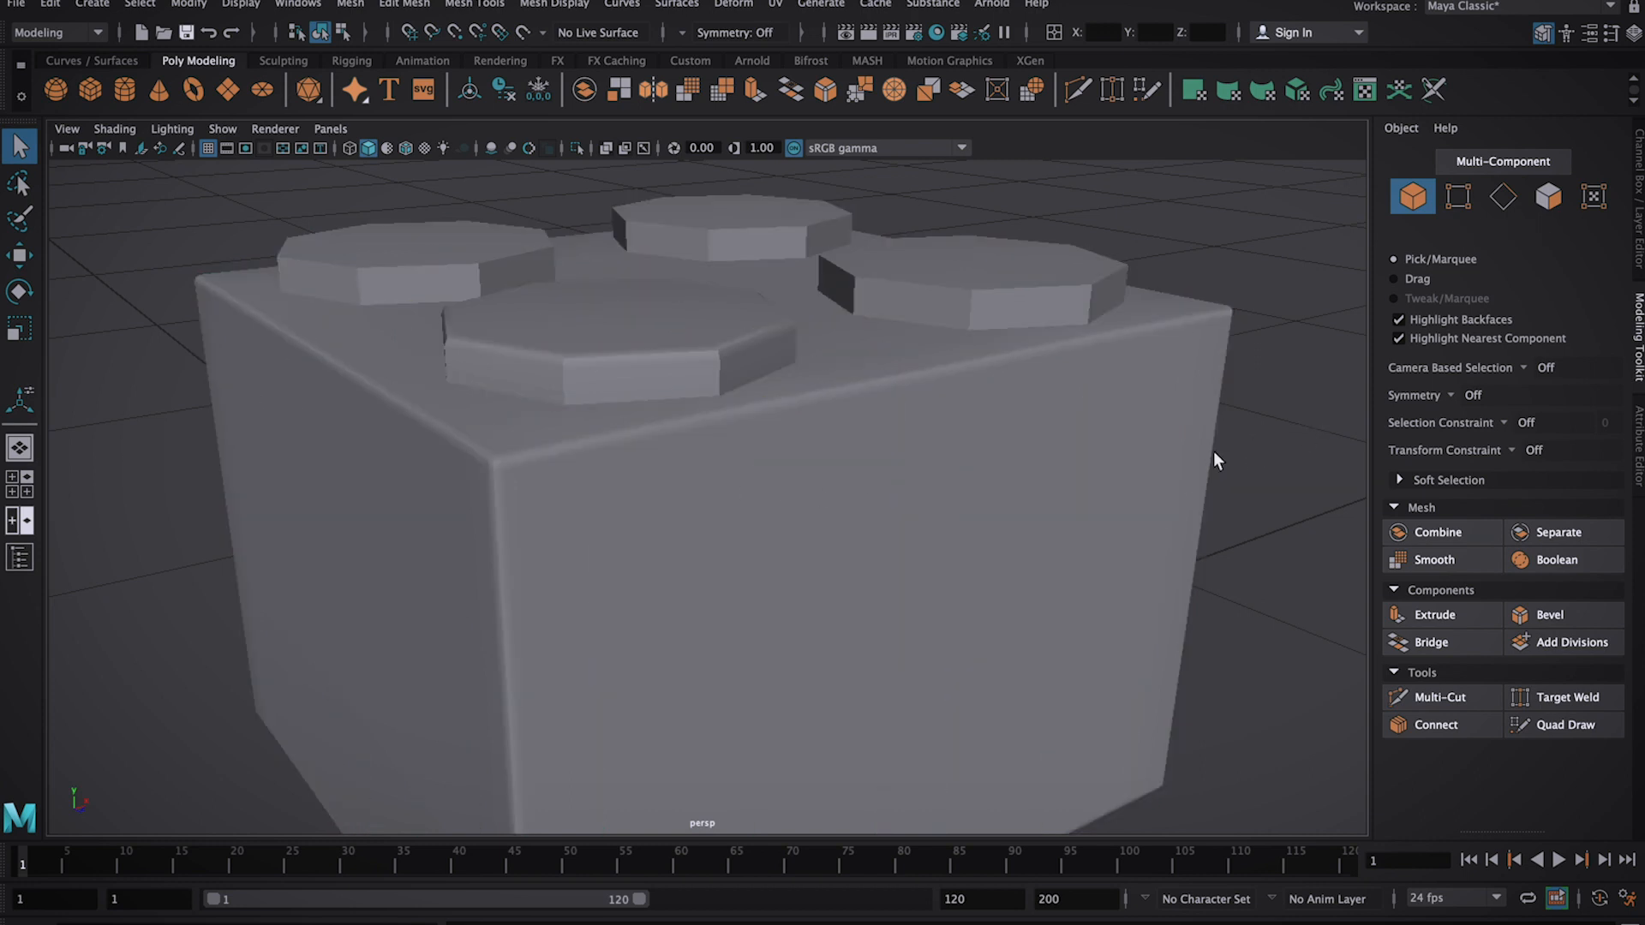
click(1052, 462)
key(3)
click(1268, 373)
mouse_move(990, 528)
alt+mouse_down()
mouse_move(969, 554)
mouse_move(1009, 520)
alt+mouse_up()
click(804, 485)
mouse_move(855, 502)
alt+mouse_down()
mouse_move(929, 507)
mouse_move(842, 495)
mouse_move(855, 502)
alt+mouse_up()
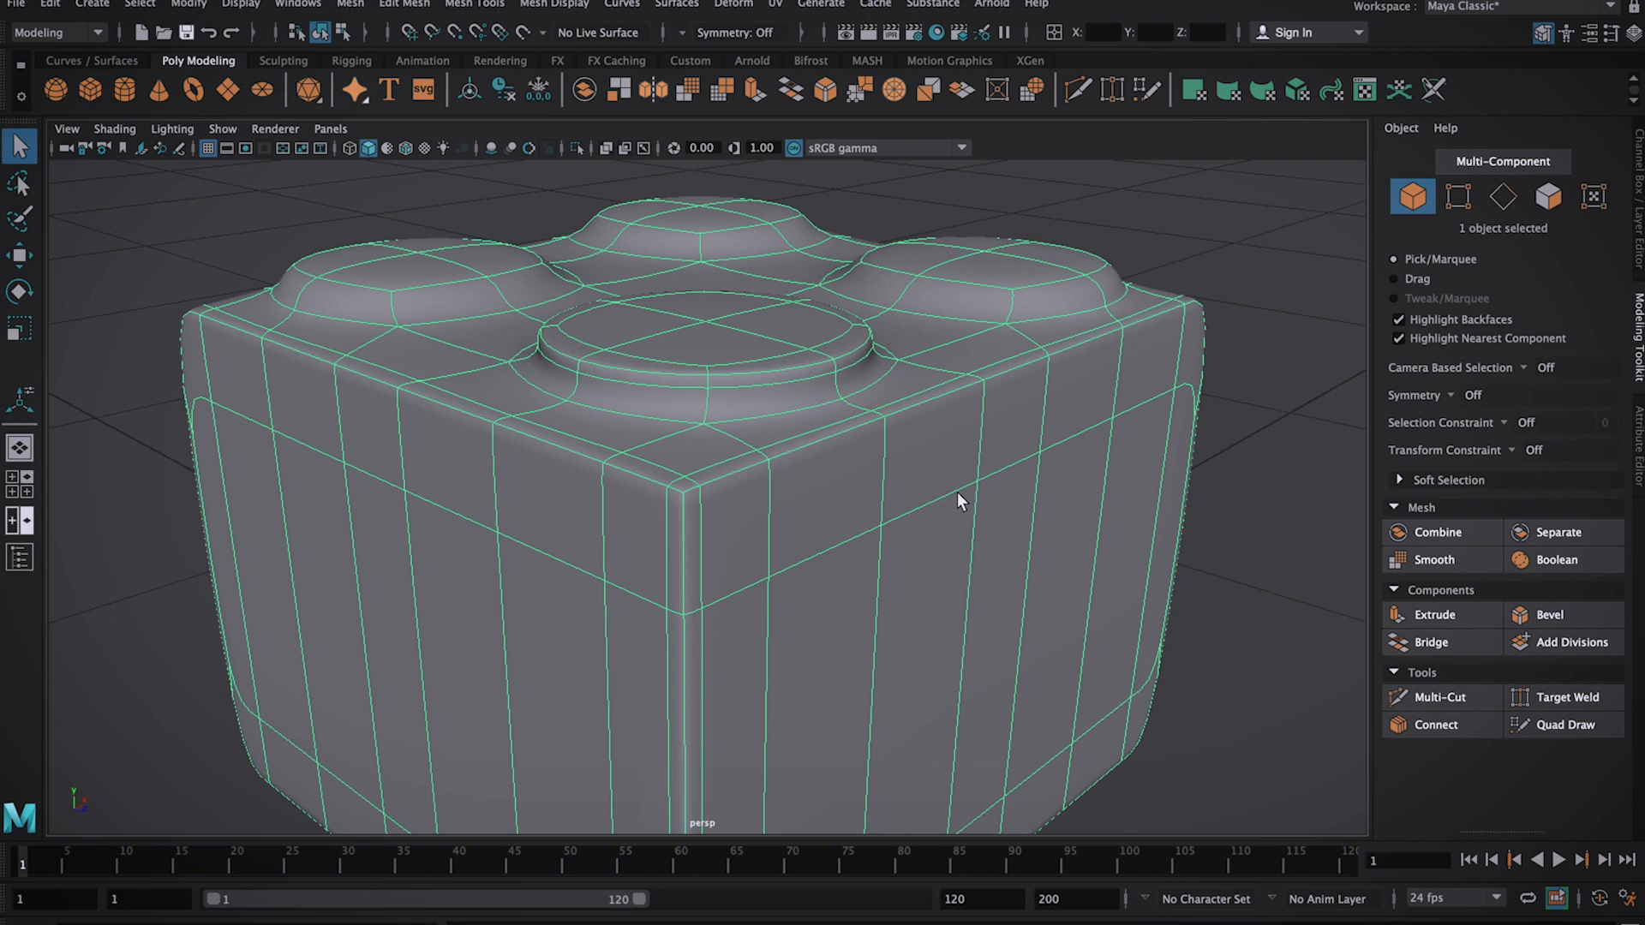
key(1)
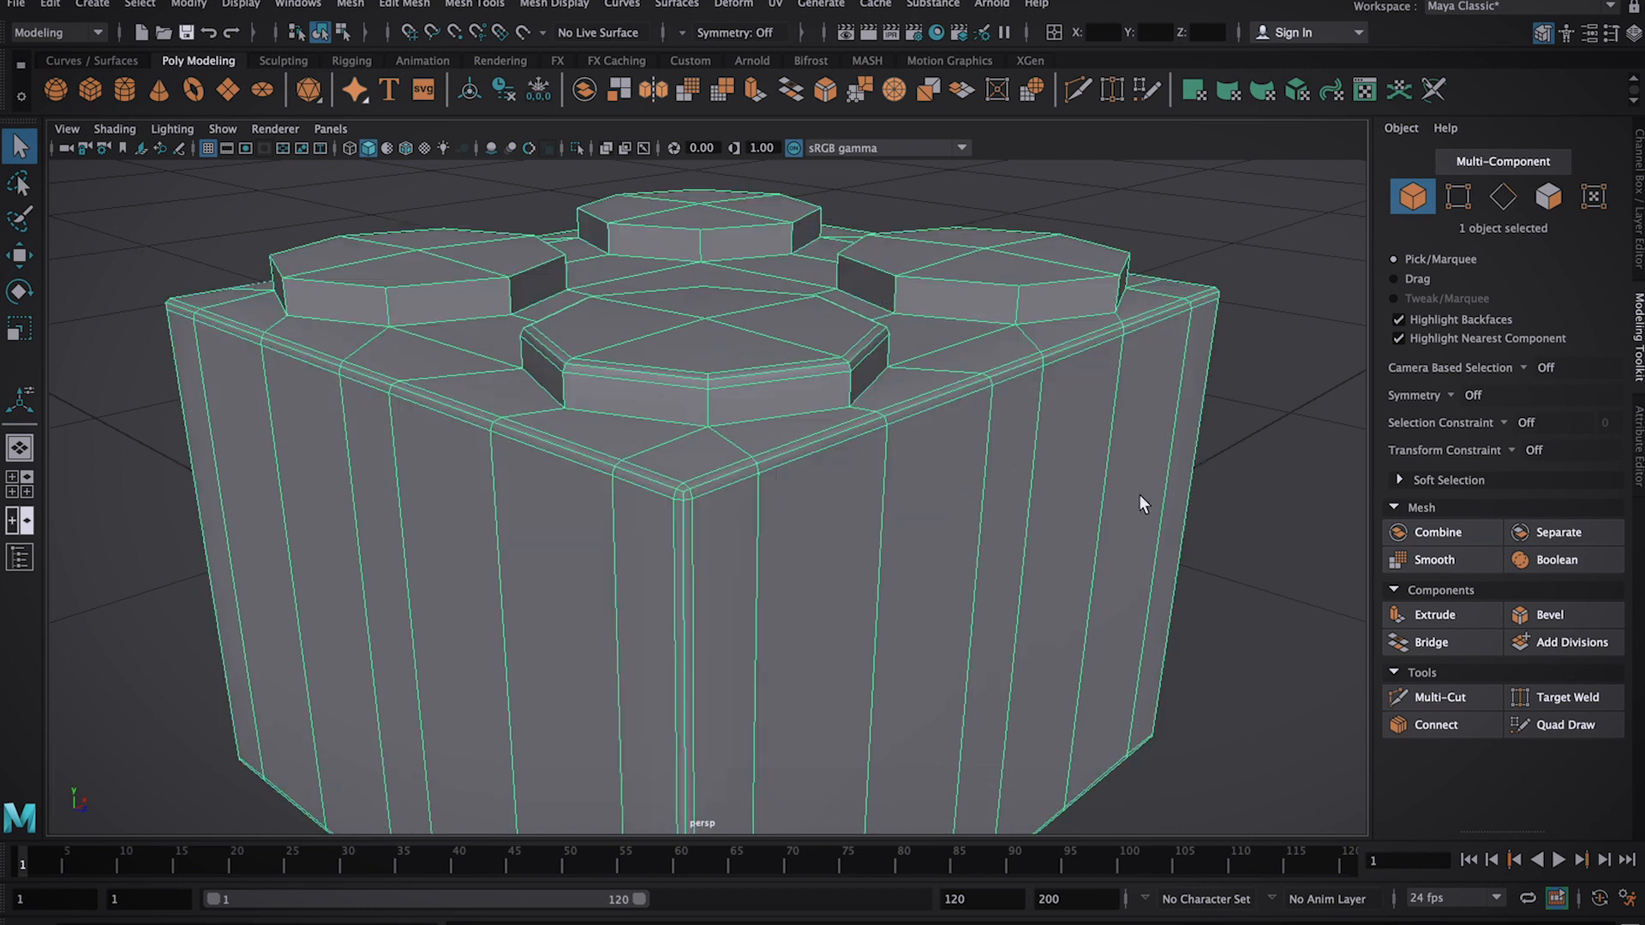
click(1257, 420)
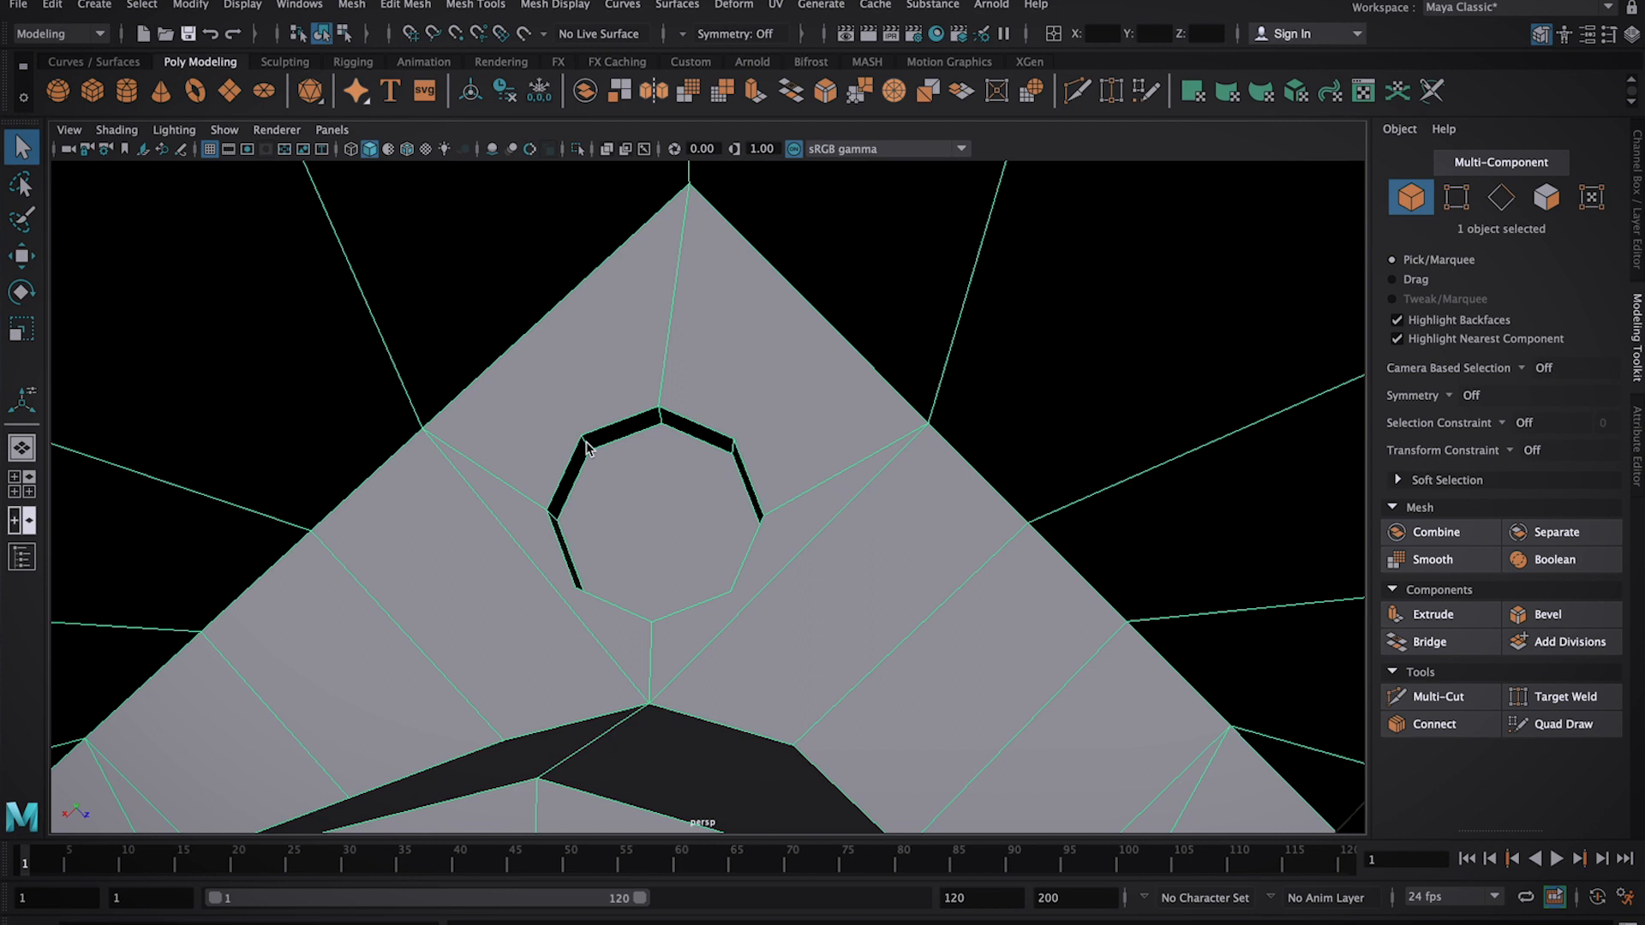
Cut connecting edges between the stud recesses across the faces inside the brick's underside with Multi-Cut
click(1448, 696)
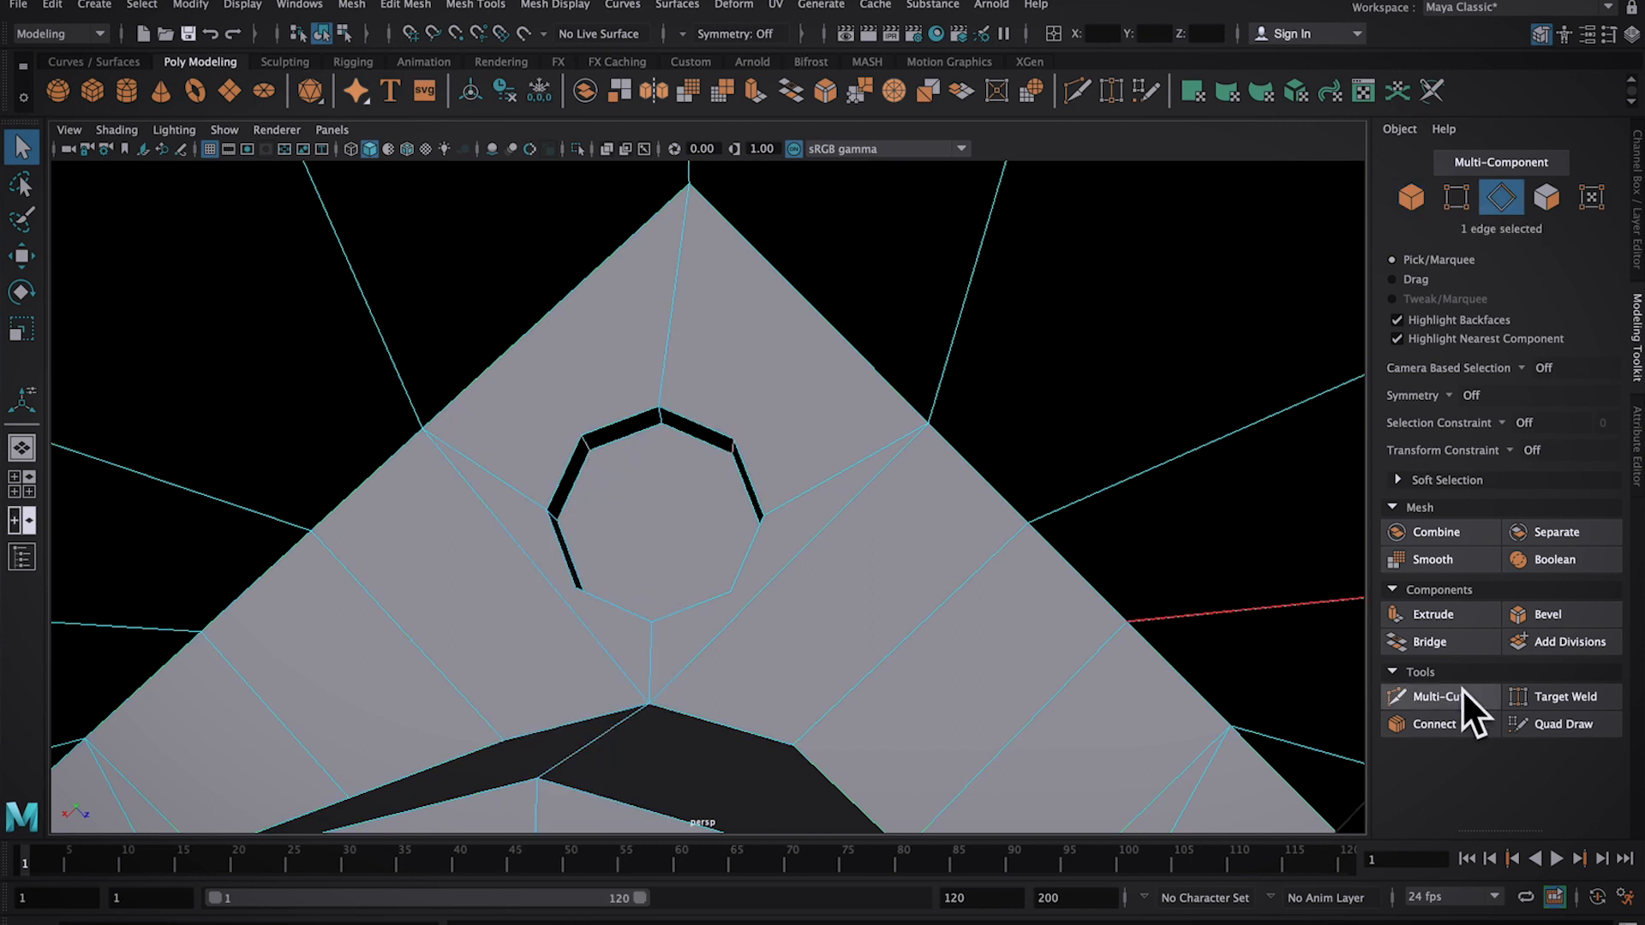
click(685, 655)
alt+drag(907, 636, 748, 639)
key(Return)
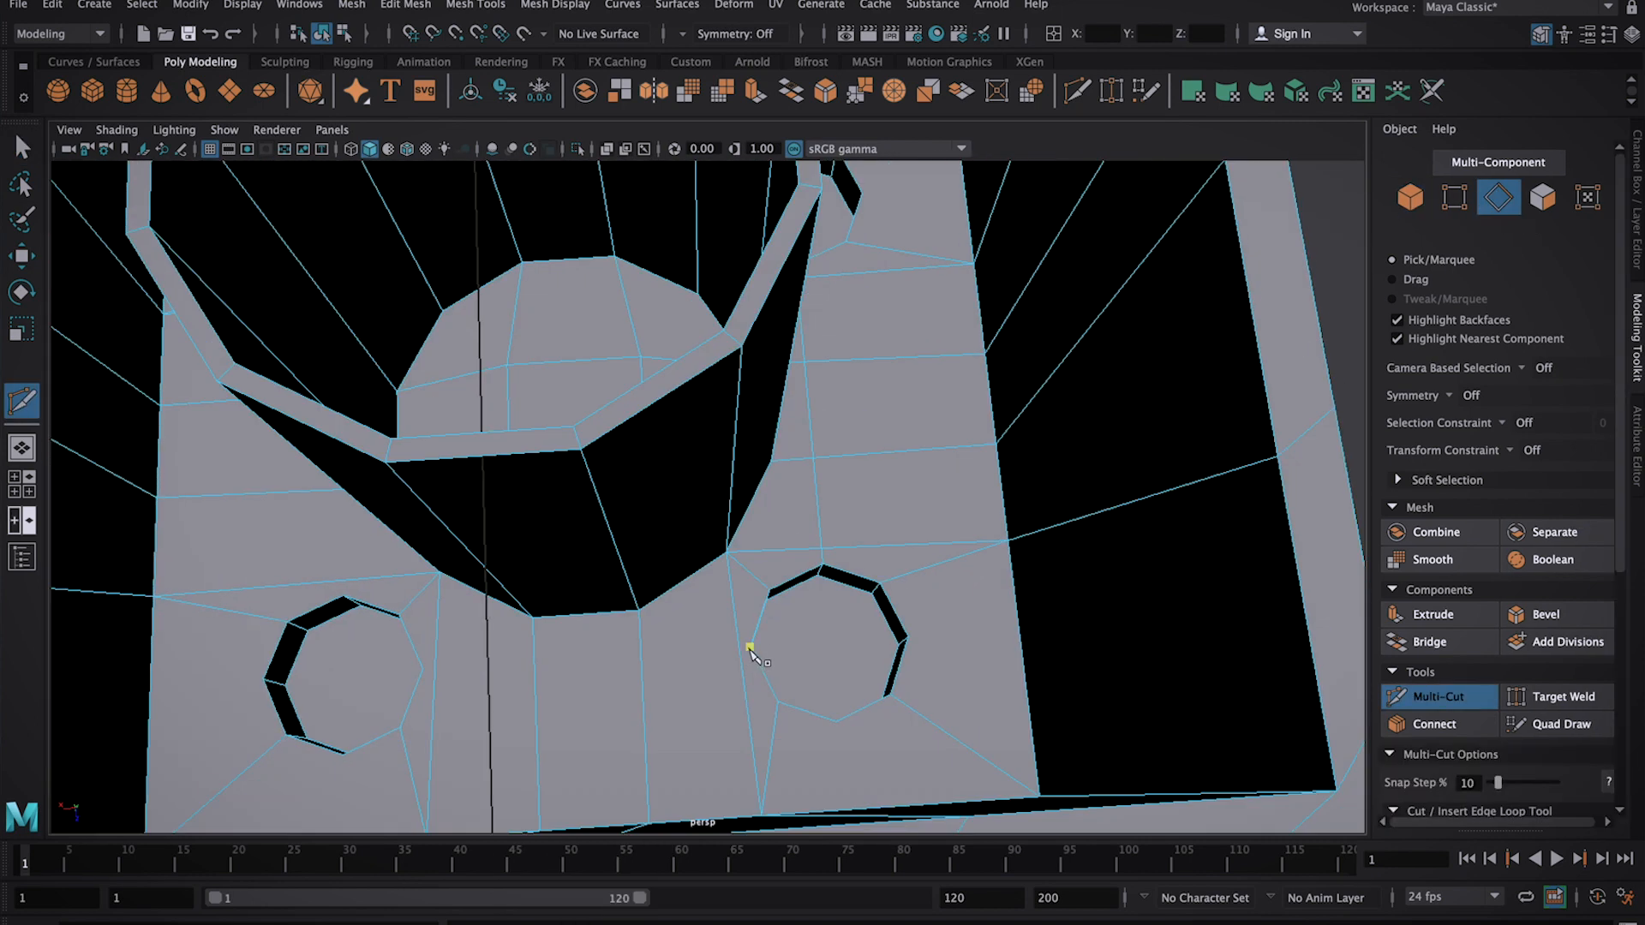
alt+middle_drag(634, 634, 608, 464)
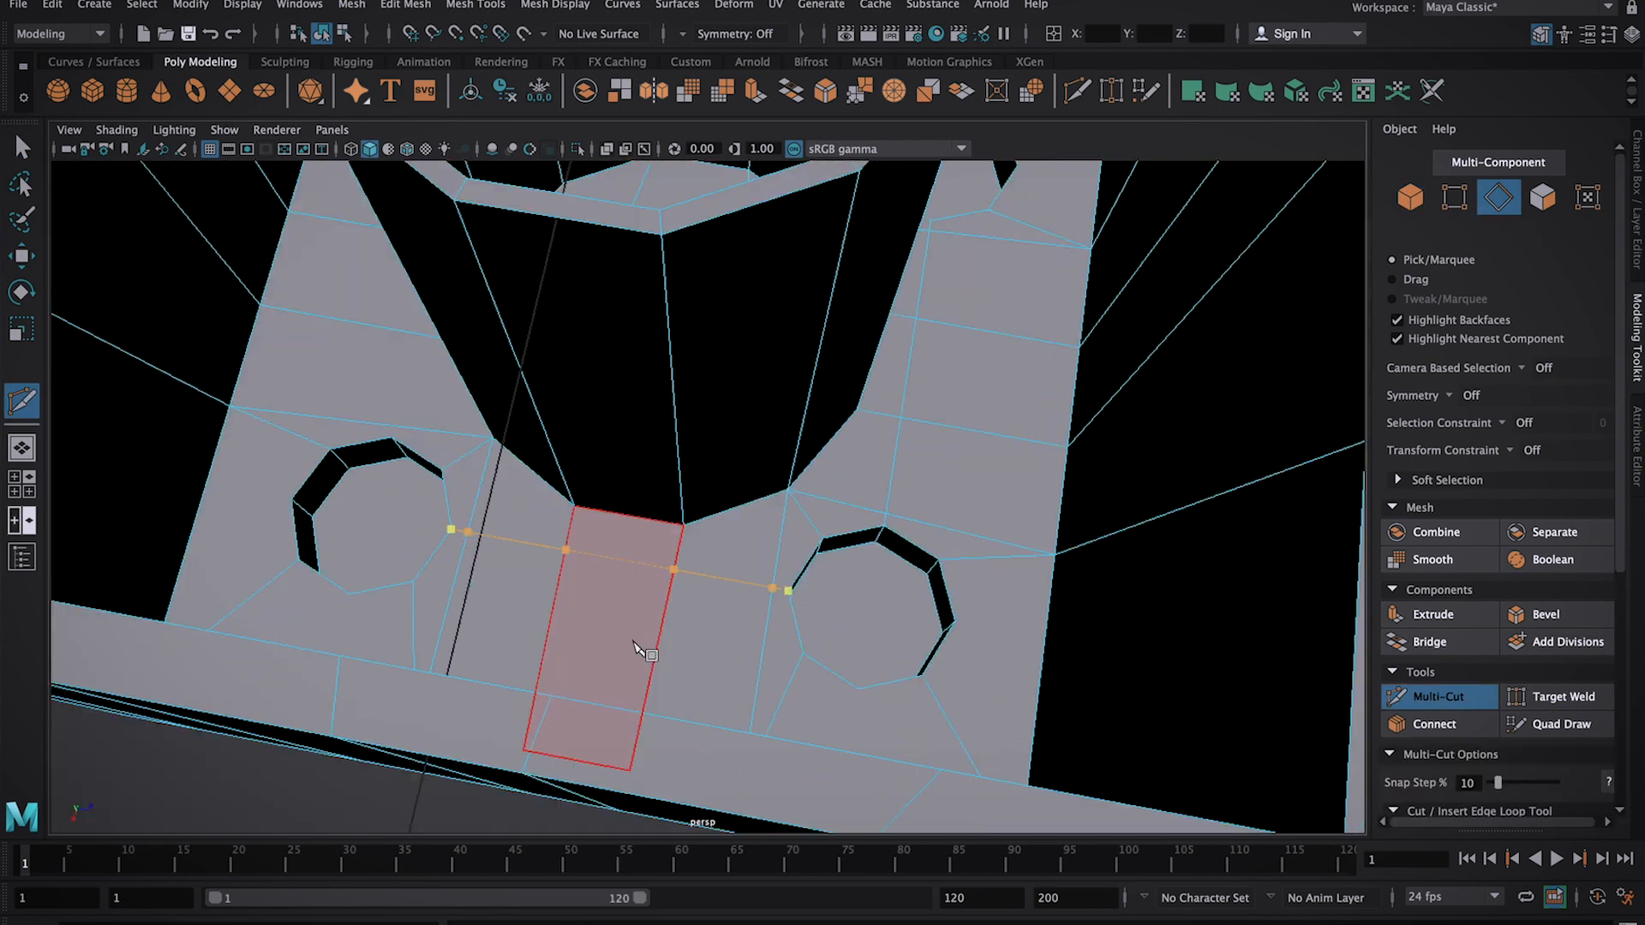
alt+drag(646, 646, 576, 533)
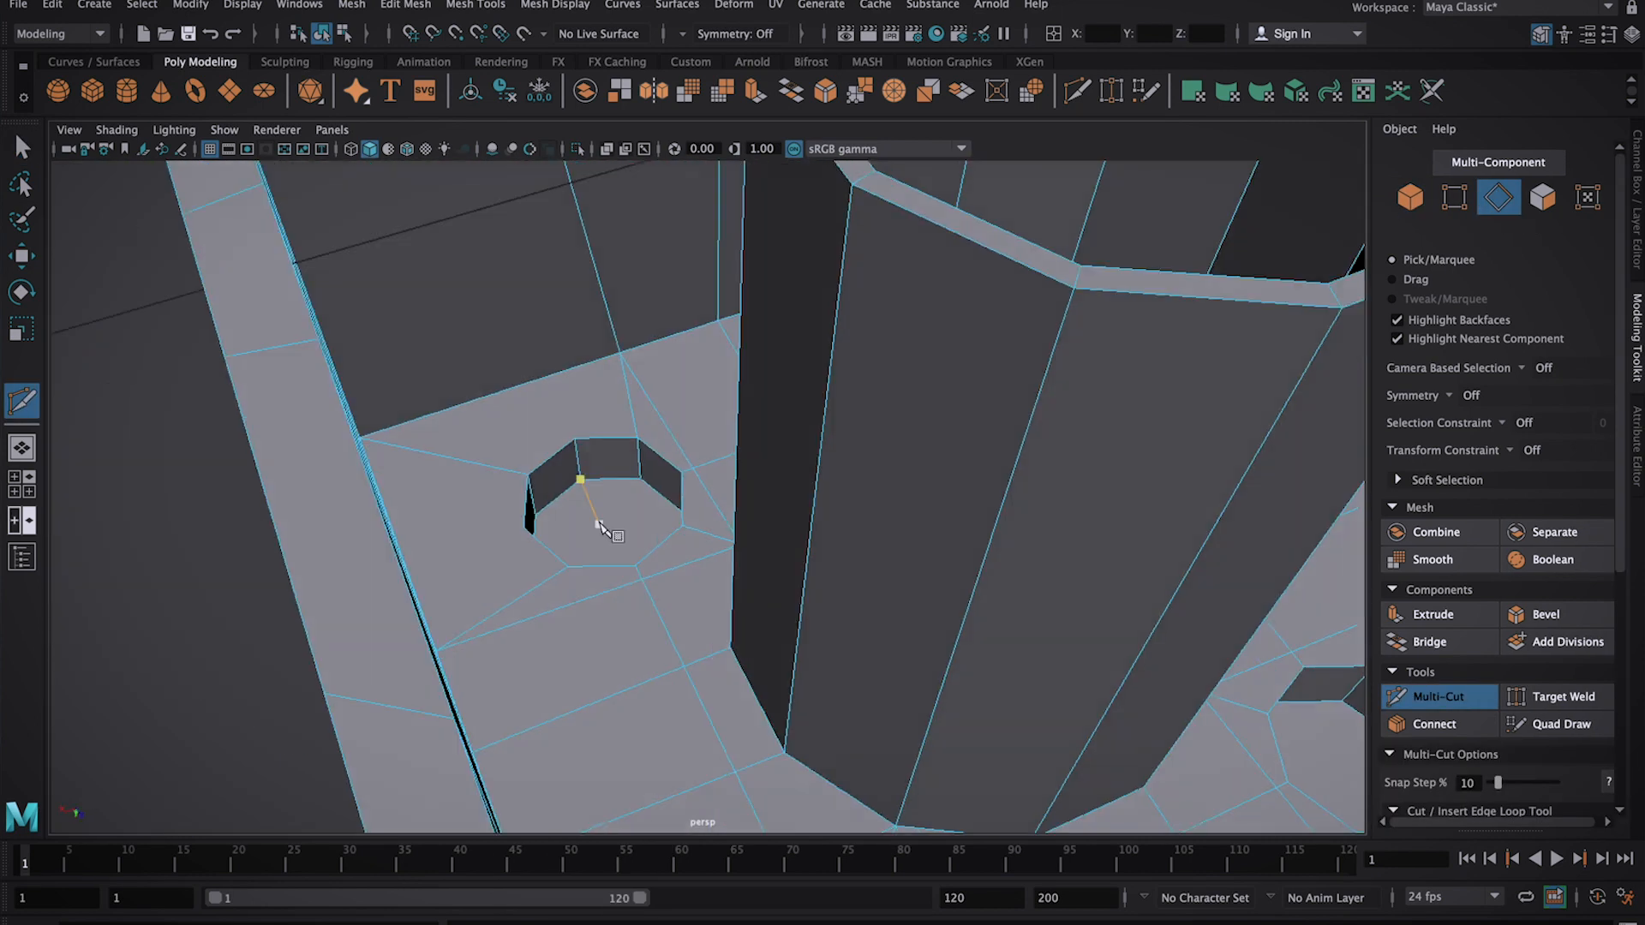
Bevel the vertical edge at the brick's inner corner with a fraction of 0.04 and 2 segments
key(ctrl+b)
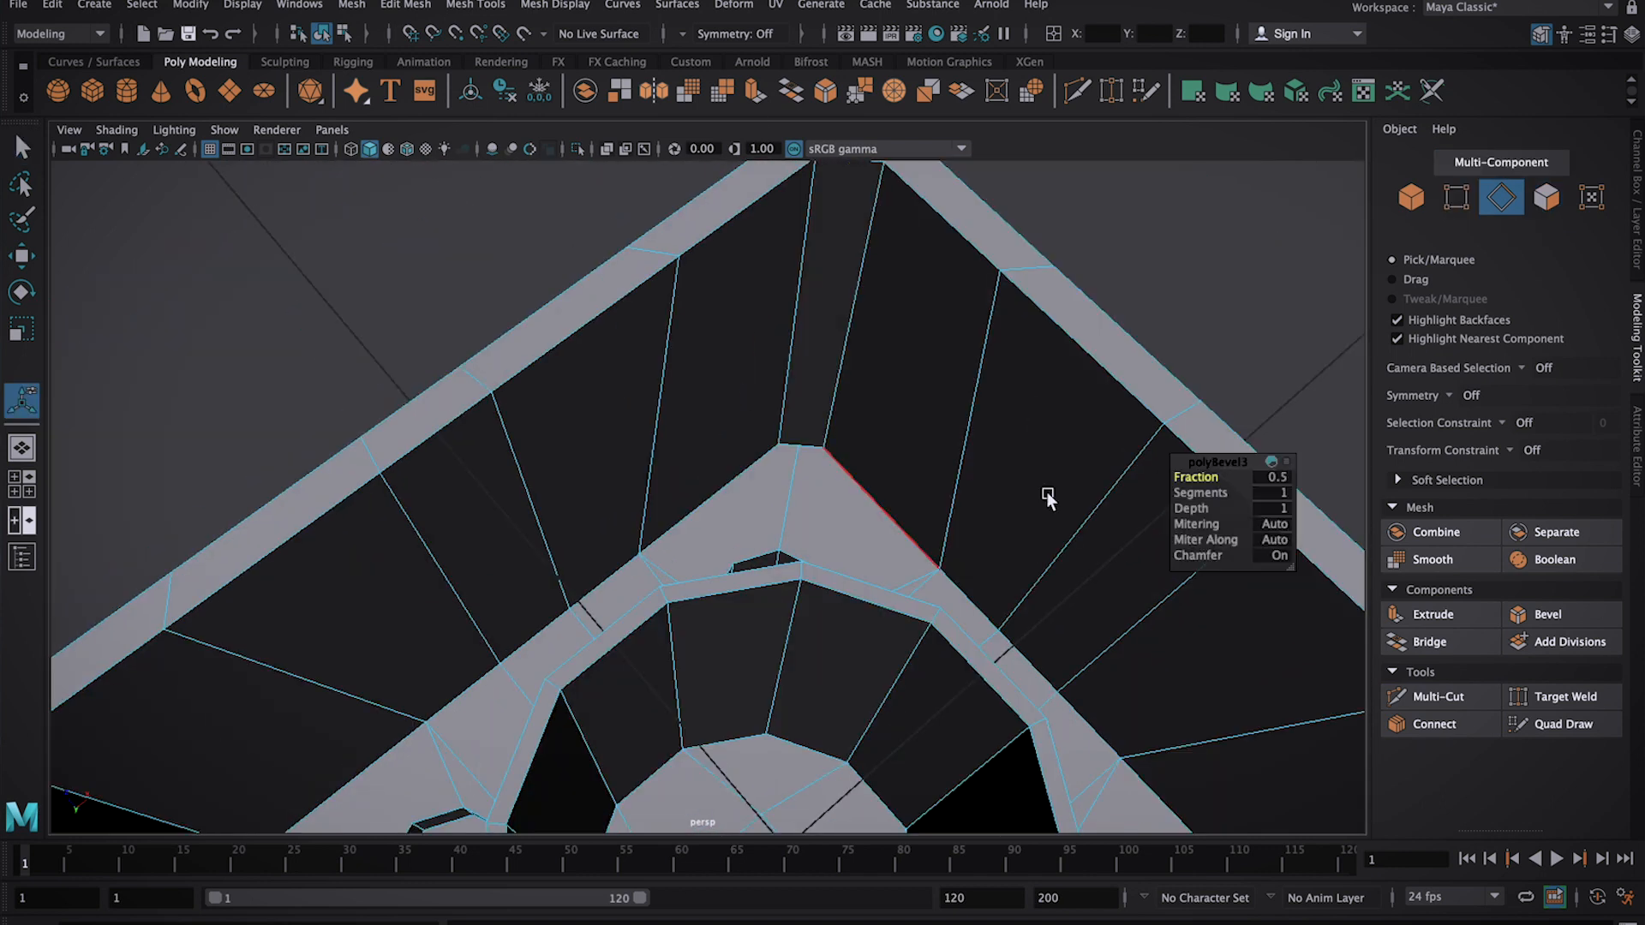
alt+middle_drag(1047, 492, 888, 458)
drag(1225, 478, 1202, 477)
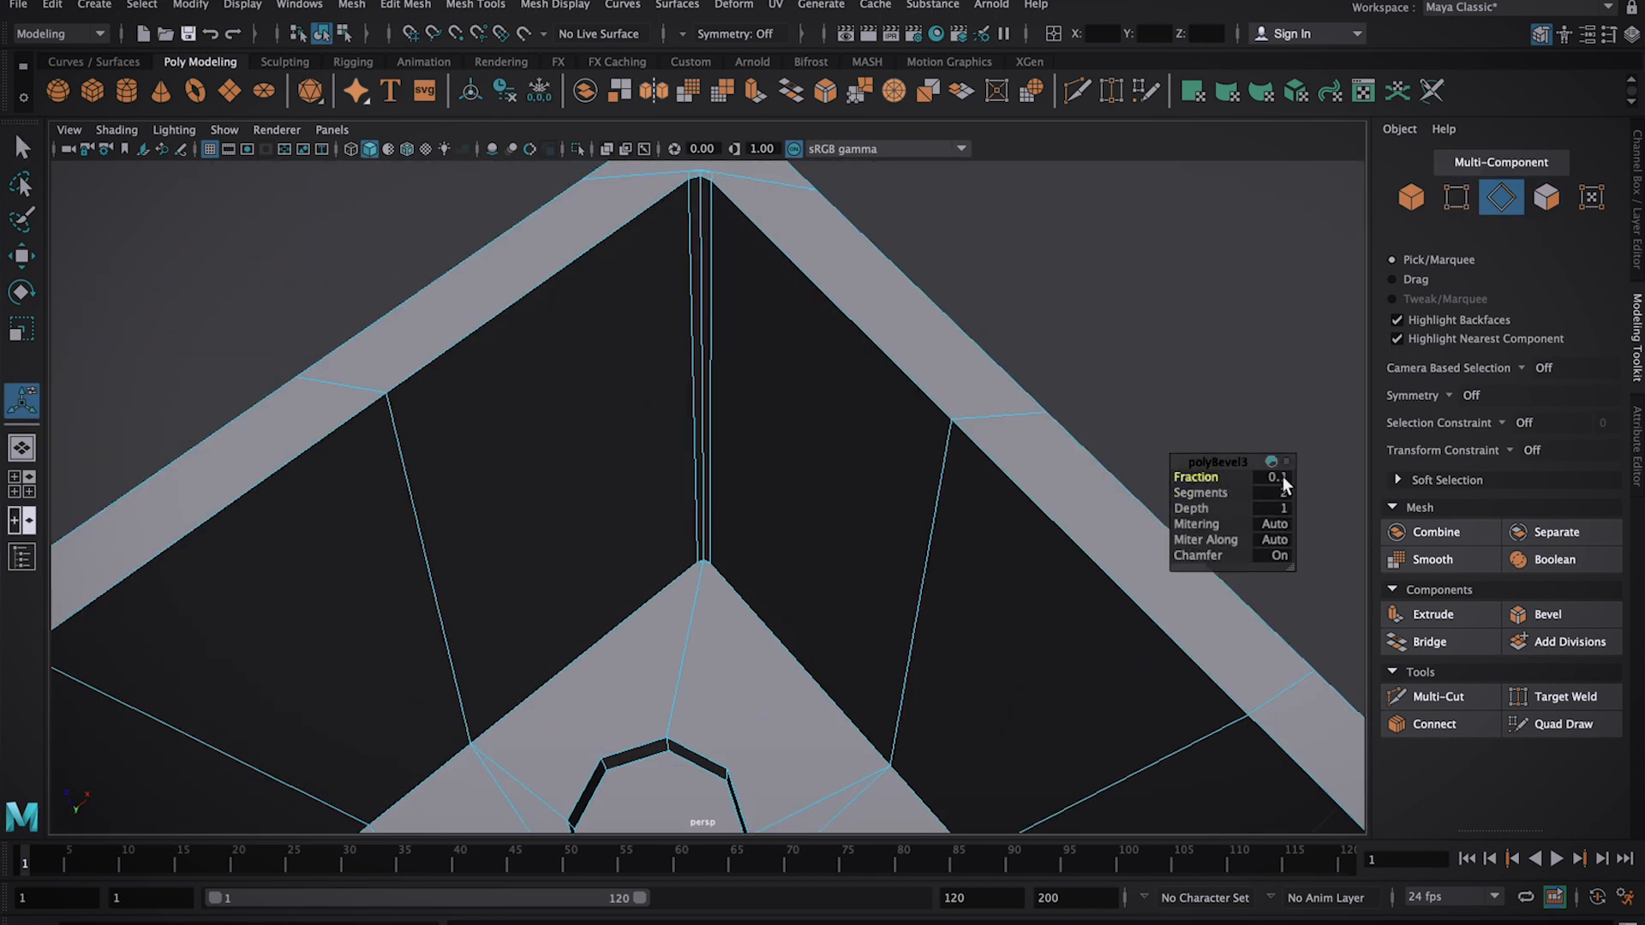
text(0.05)
key(Return)
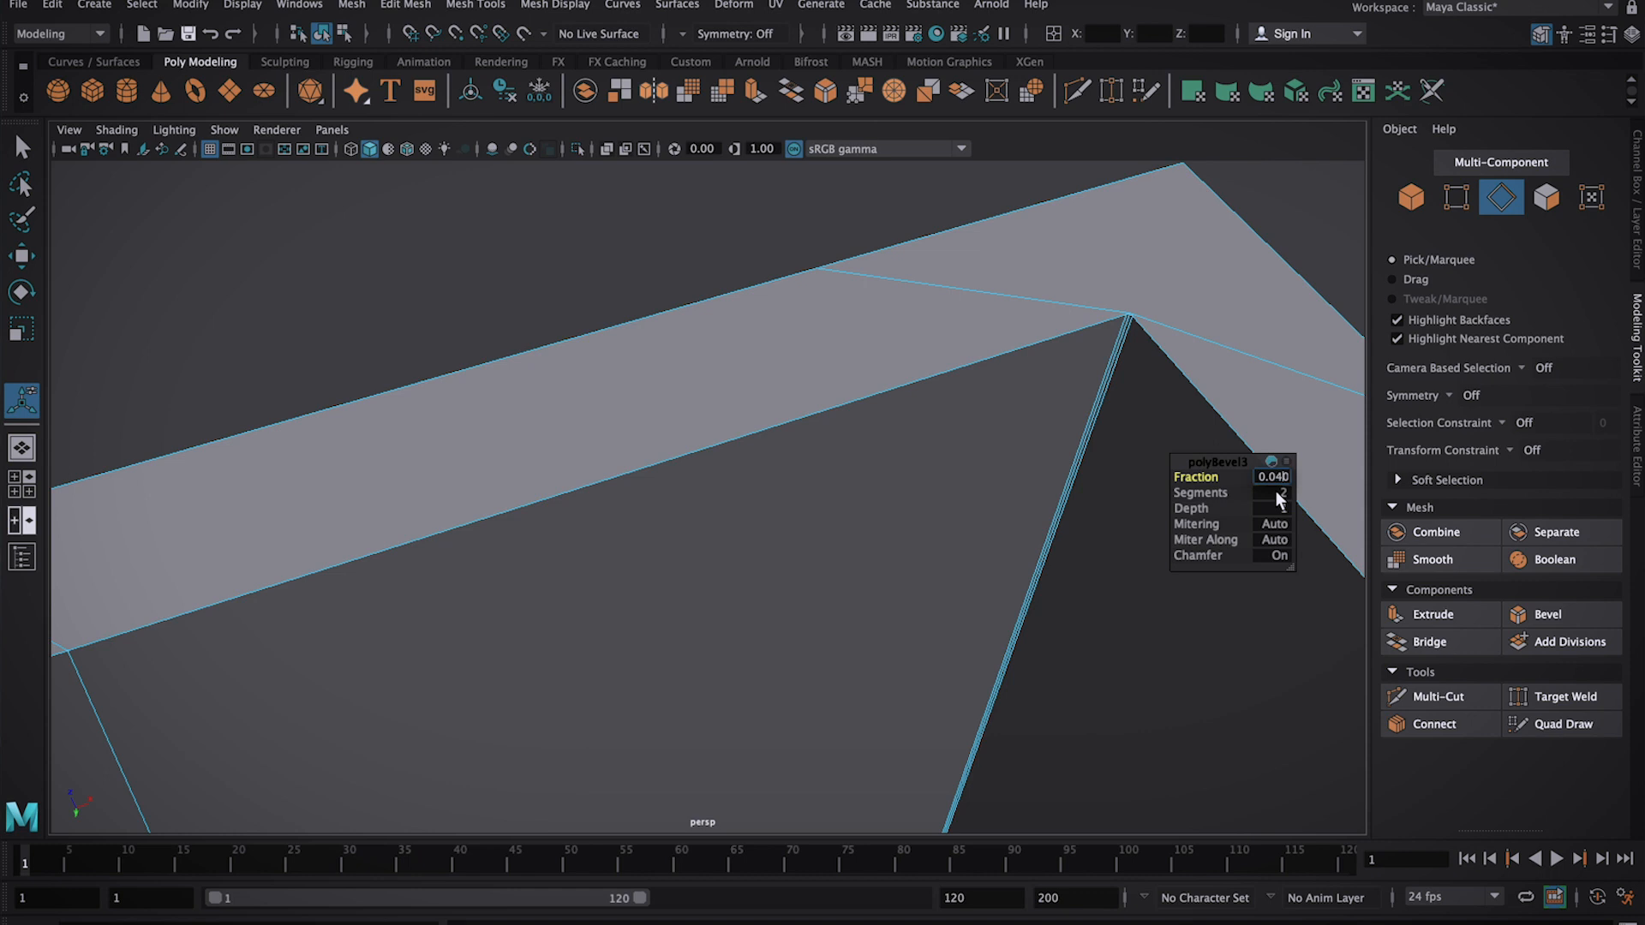
Reposition the vertices at the beveled inner rim corner and cut an edge from it to the brick's outer corner with Multi-Cut
right_drag(716, 422, 685, 422)
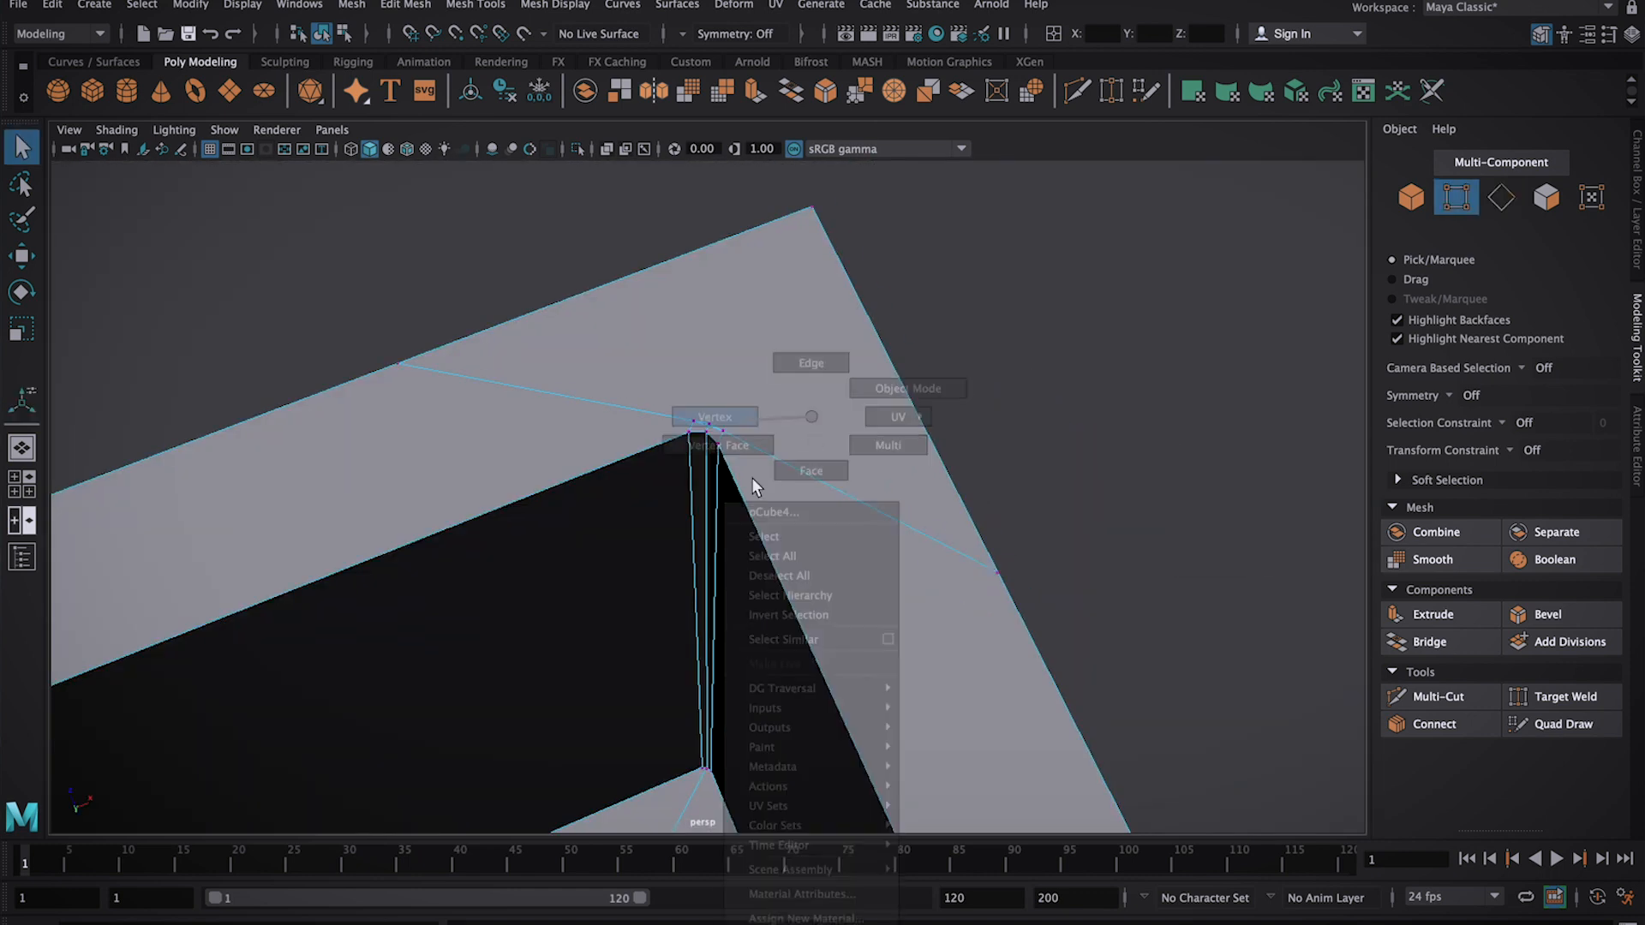
click(708, 394)
key(w)
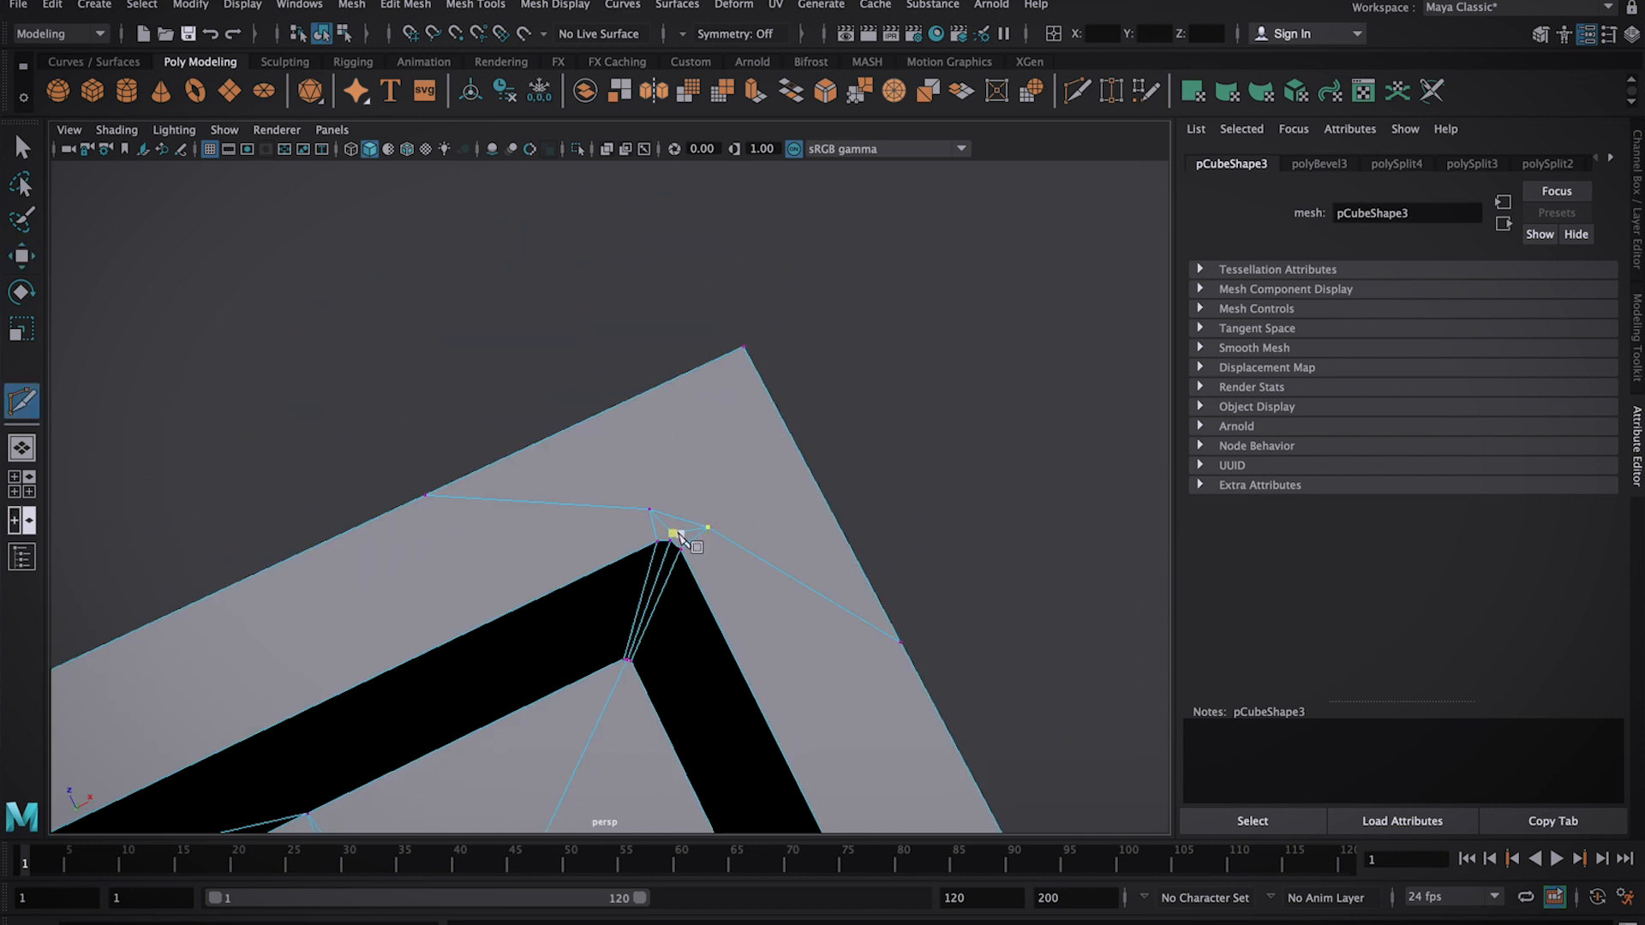
key(q)
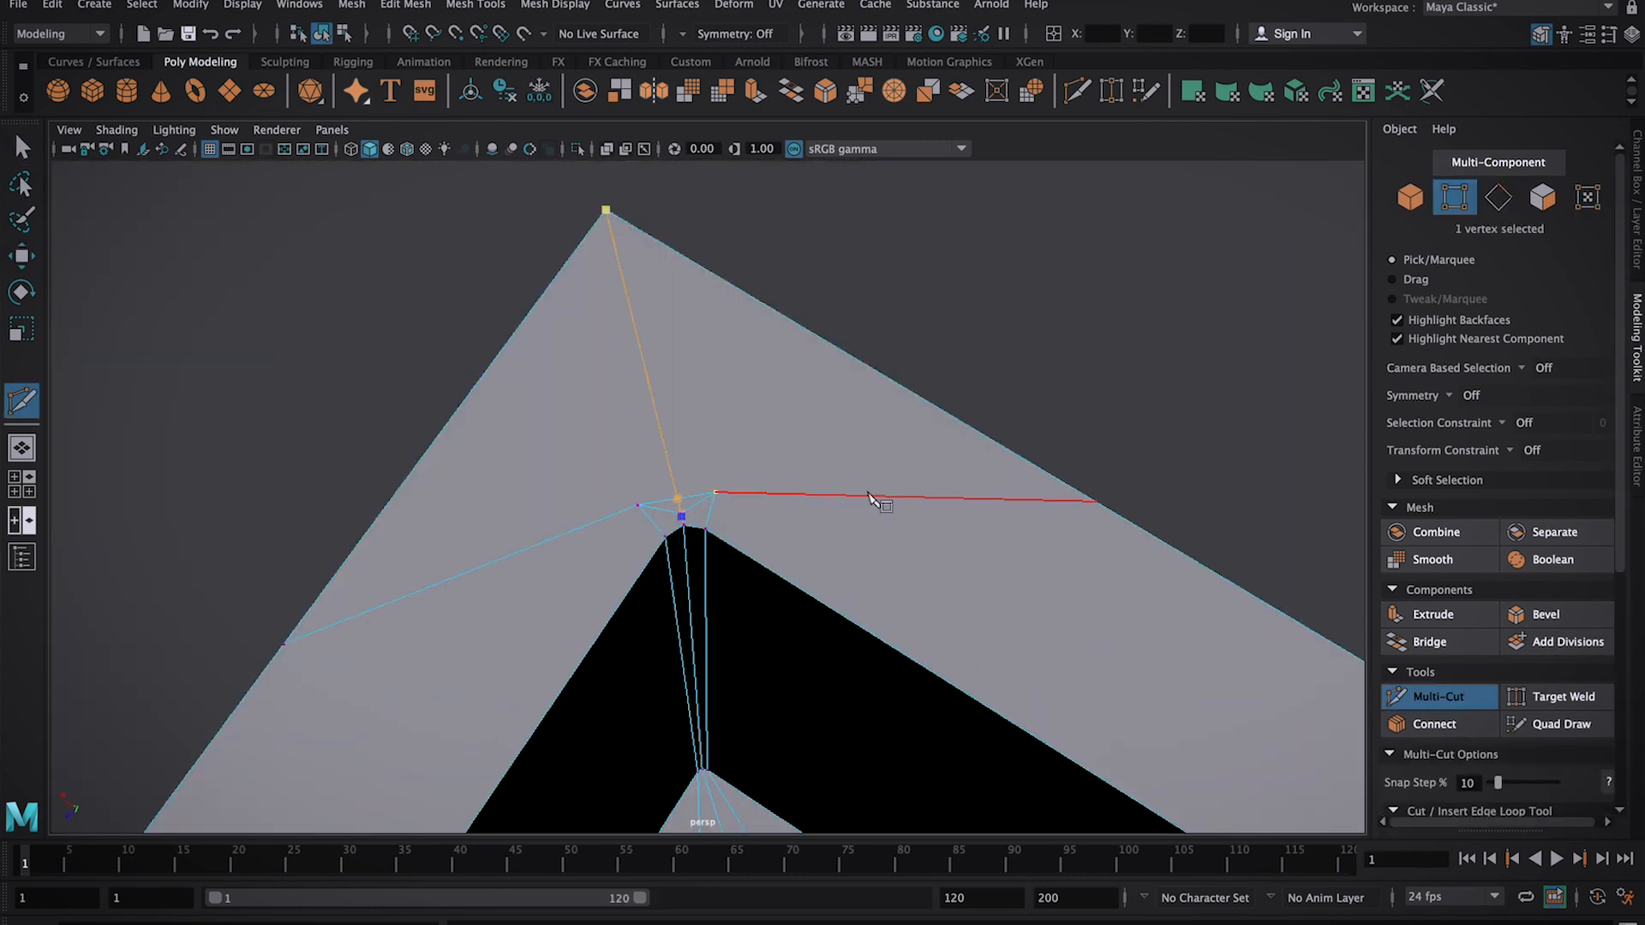
click(605, 209)
key(q)
Delete the short leftover edges at the inner rim corner and target-weld the remaining vertex onto the corner's middle vertex
right_drag(702, 447, 701, 392)
key(Delete)
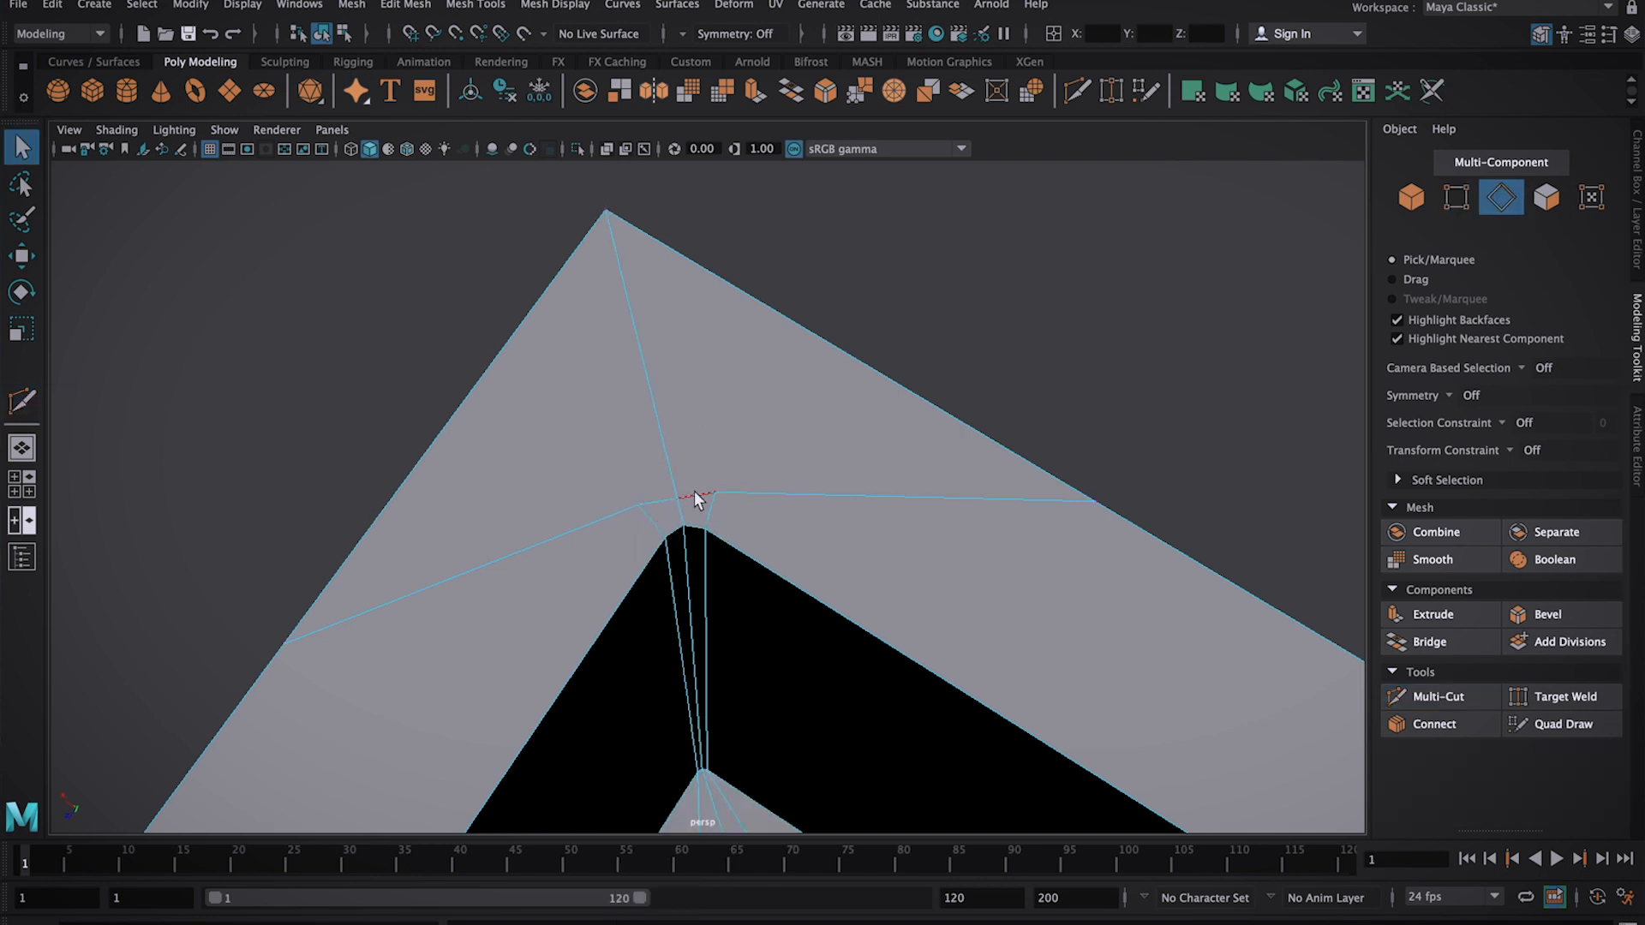
key(F9)
click(1562, 697)
drag(715, 493, 681, 513)
alt+drag(783, 496, 735, 433)
alt+middle_drag(764, 600, 734, 437)
scroll(734, 437, up, 5)
key(q)
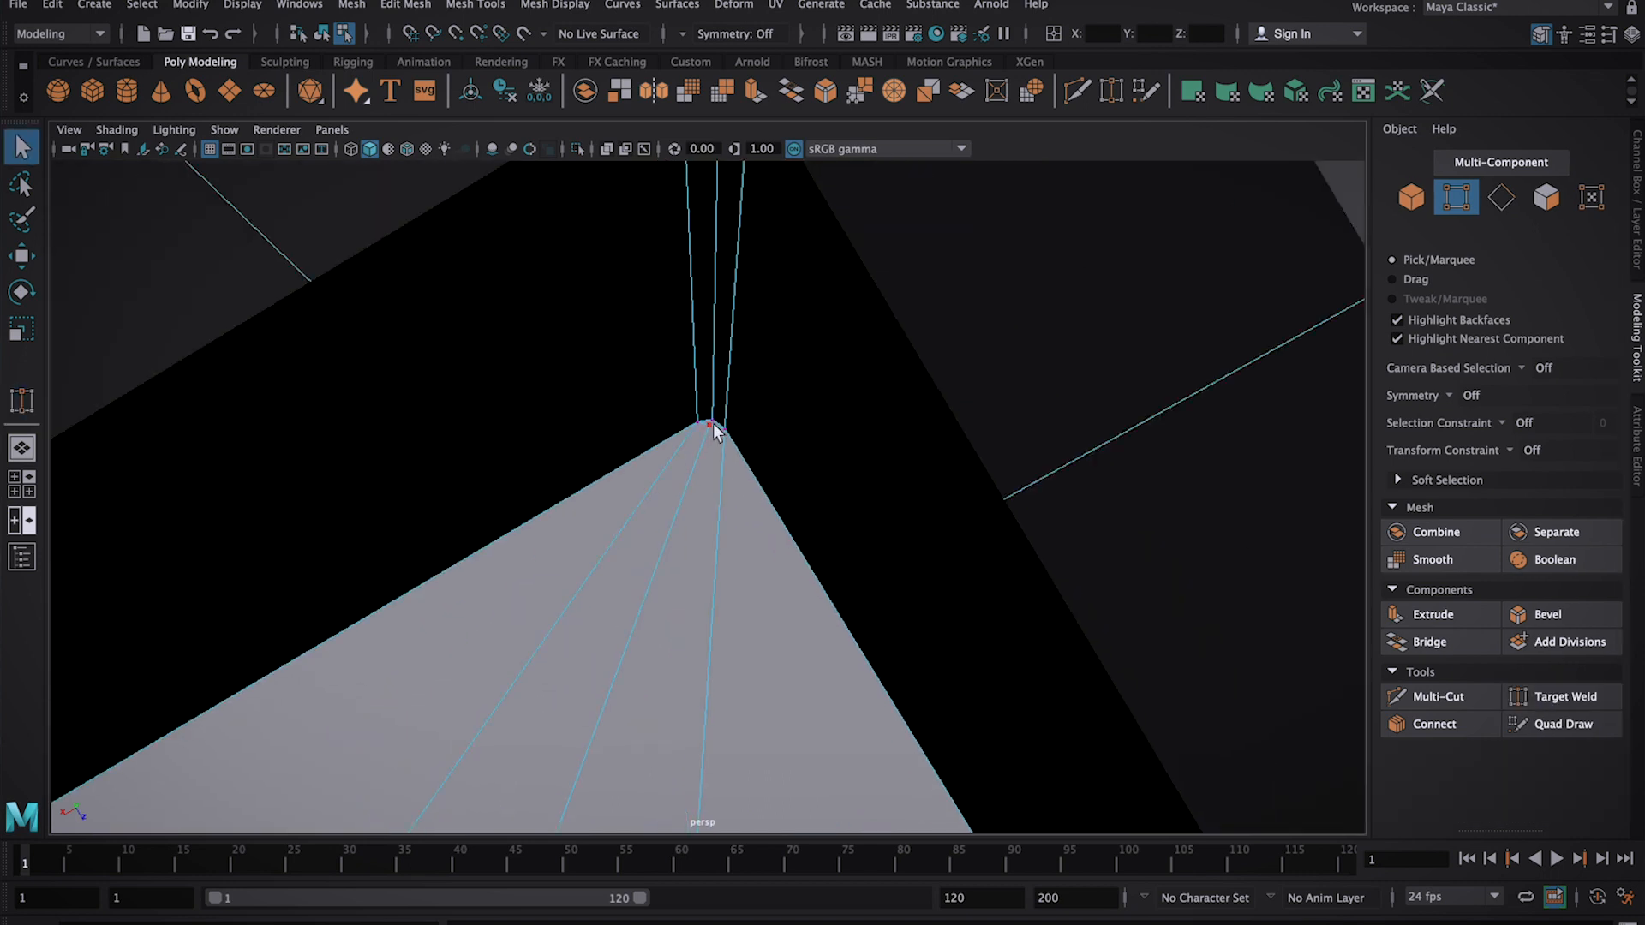
key(F10)
alt+drag(733, 485, 673, 479)
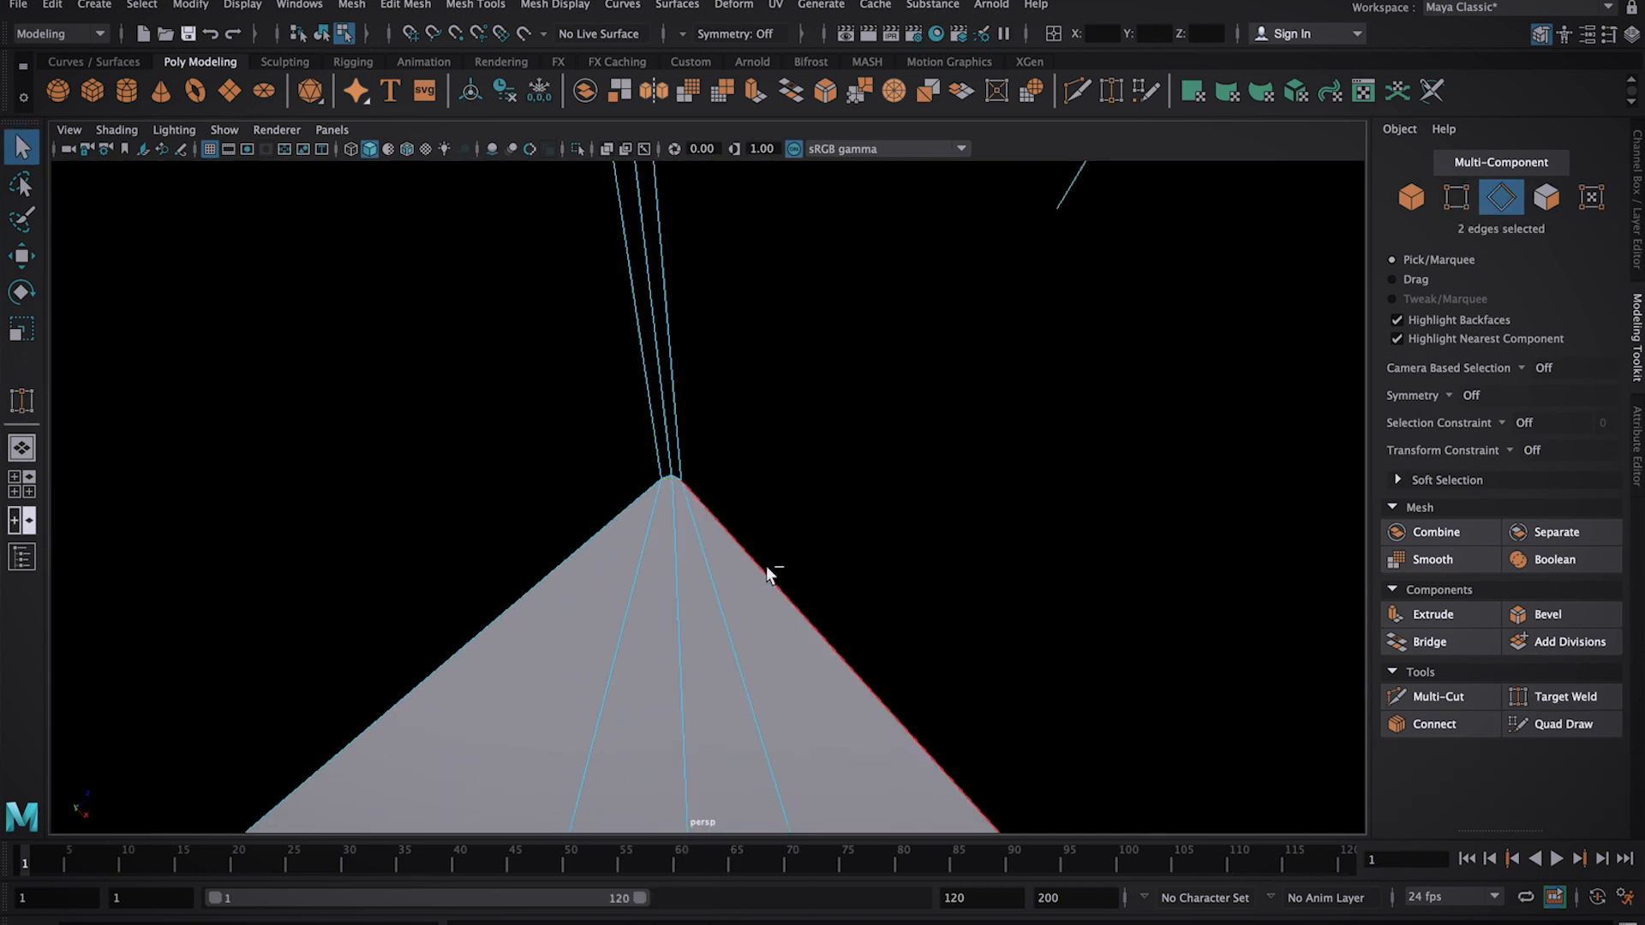
key(ctrl+z)
scroll(766, 630, down, 8)
key(g)
alt+drag(716, 367, 678, 445)
key(q)
key(F10)
Select the top edge loop of the front stud and the vertical corner edges of the block
alt+drag(889, 435, 719, 493)
scroll(673, 456, down, 6)
click(723, 497)
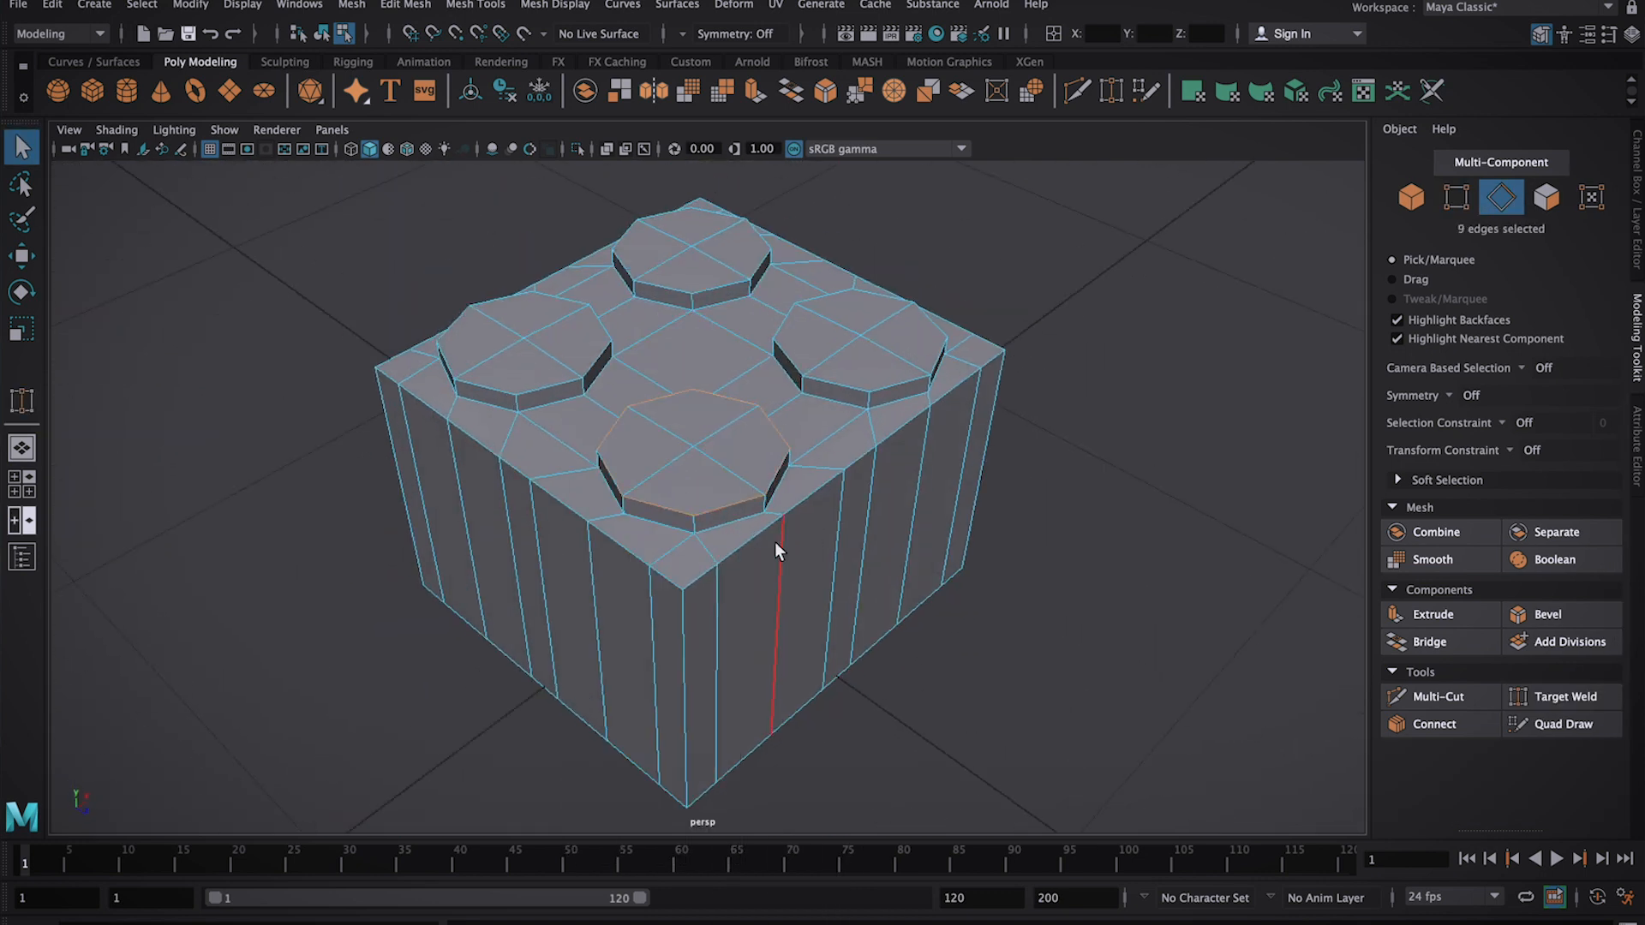
shift+click(1002, 401)
shift+click(413, 532)
shift+click(685, 669)
alt+drag(685, 669, 411, 532)
shift+click(411, 533)
Add the edge loops of the remaining studs, the block's outer borders and the hollow underside to the selection
alt+drag(411, 533, 526, 363)
alt+drag(594, 601, 777, 605)
shift+double_click(730, 445)
shift+double_click(734, 357)
shift+double_click(643, 369)
shift+double_click(811, 431)
shift+double_click(777, 605)
alt+drag(896, 440, 549, 375)
shift+double_click(549, 375)
alt+drag(566, 441, 756, 629)
shift+double_click(755, 629)
shift+double_click(505, 504)
alt+drag(561, 565, 861, 644)
shift+double_click(507, 506)
alt+drag(861, 485, 693, 728)
shift+double_click(707, 697)
shift+double_click(738, 636)
shift+double_click(608, 502)
Add the edge loops around the bases of the studs to the selection
alt+drag(608, 502, 548, 556)
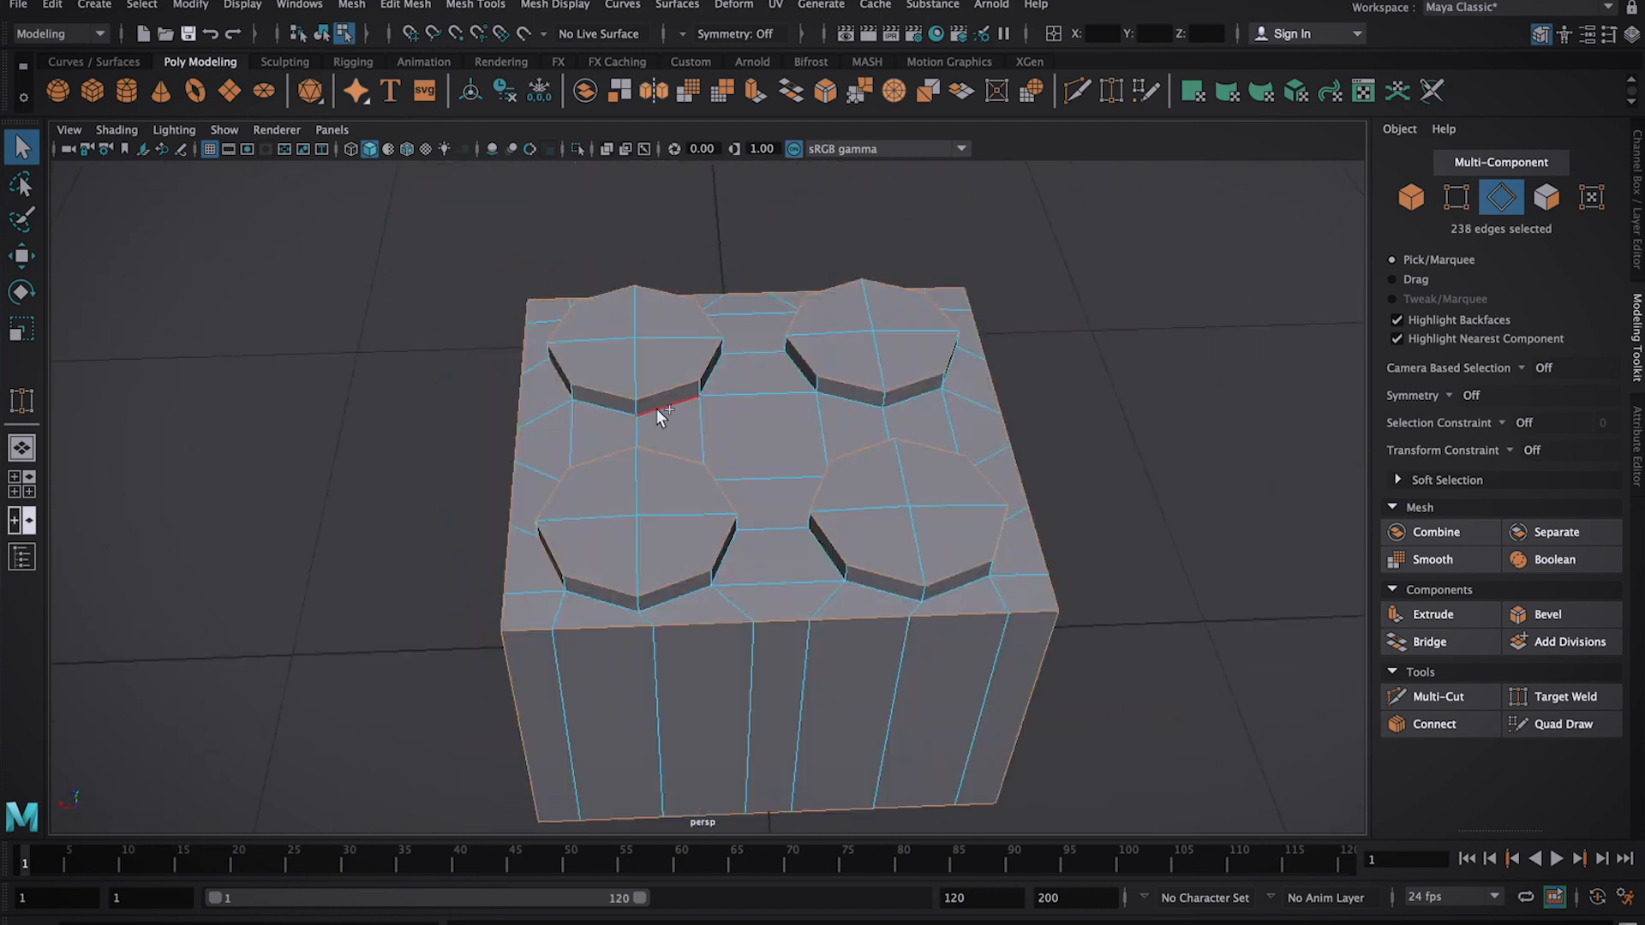
shift+double_click(657, 409)
alt+drag(656, 409, 548, 394)
shift+double_click(918, 598)
alt+drag(918, 598, 776, 602)
Try to bevel the selected edges with 2 segments and a small fraction
alt+drag(909, 505, 1225, 493)
text(2)
key(Return)
click(1198, 477)
click(1273, 477)
text(3)
key(Return)
alt+right_drag(985, 382, 826, 378)
alt+drag(826, 378, 851, 445)
alt+drag(753, 460, 718, 458)
key(ctrl+z)
key(ctrl+z)
key(ctrl+z)
Add the missing edges to the selection and bevel all selected edges with 2 segments and a narrower fraction
shift+click(301, 356)
alt+drag(301, 357, 400, 335)
shift+click(902, 371)
click(1548, 615)
click(1273, 493)
text(2)
click(1272, 477)
text(3)
key(Return)
scroll(869, 454, up, 6)
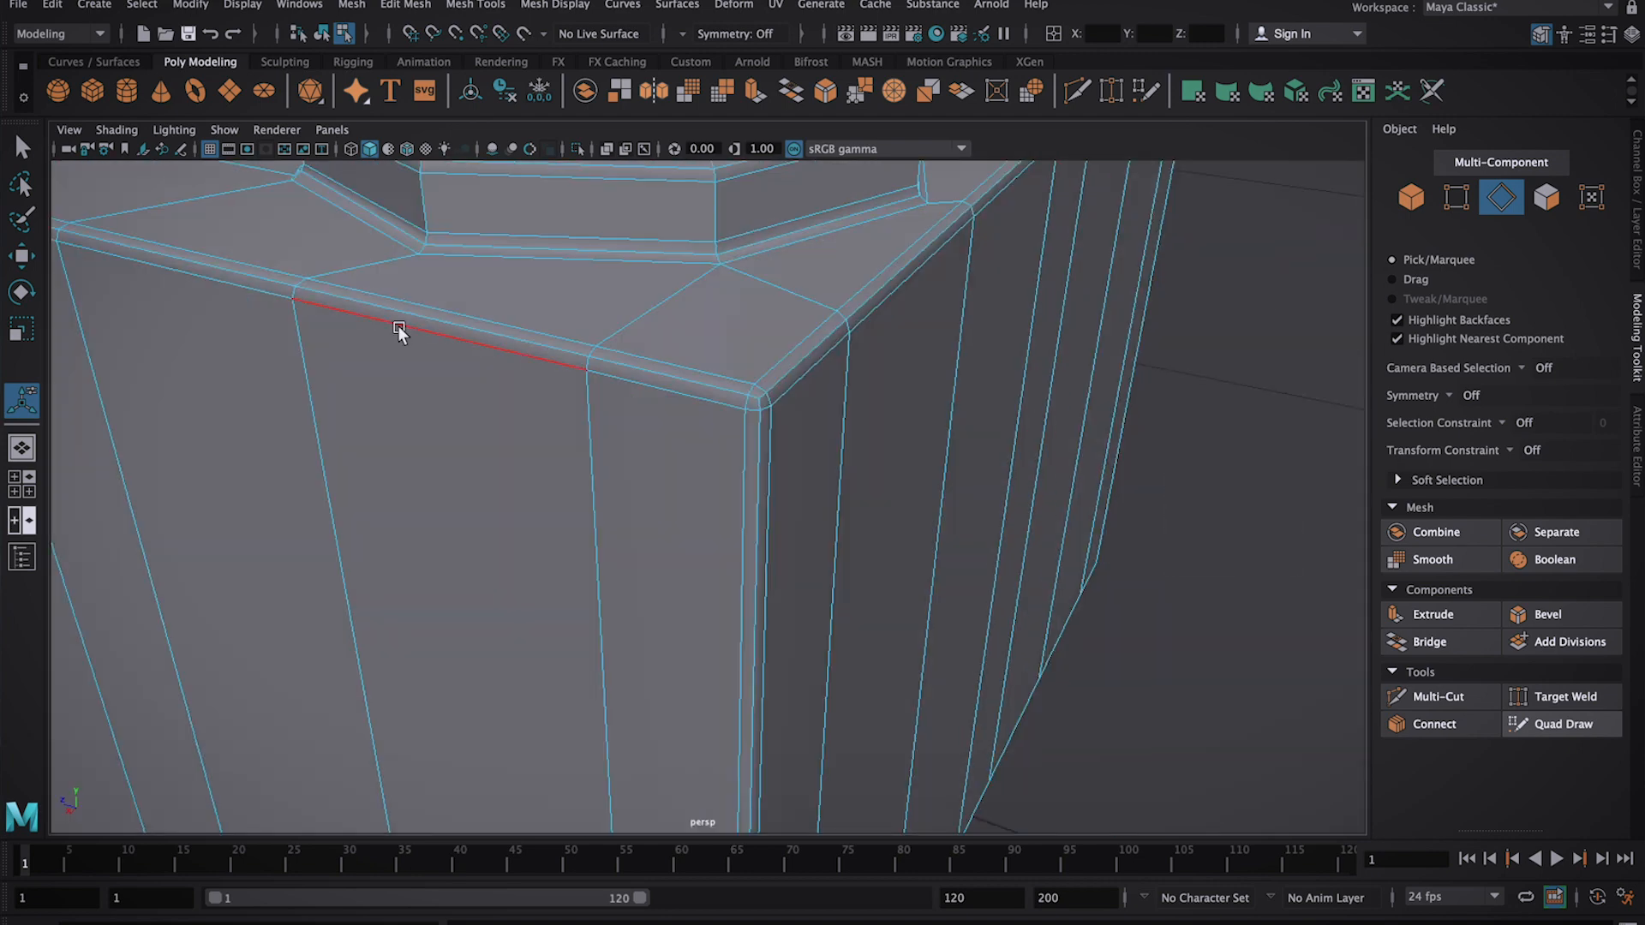
Return to object mode and examine the beveled brick in smooth preview
scroll(400, 334, down, 6)
key(q)
key(F8)
click(301, 342)
key(3)
alt+drag(300, 342, 374, 437)
Delete the stray edge beside a stud's base in the unsmoothed display and target-weld the leftover vertex to the base corner
key(F10)
scroll(375, 437, up, 6)
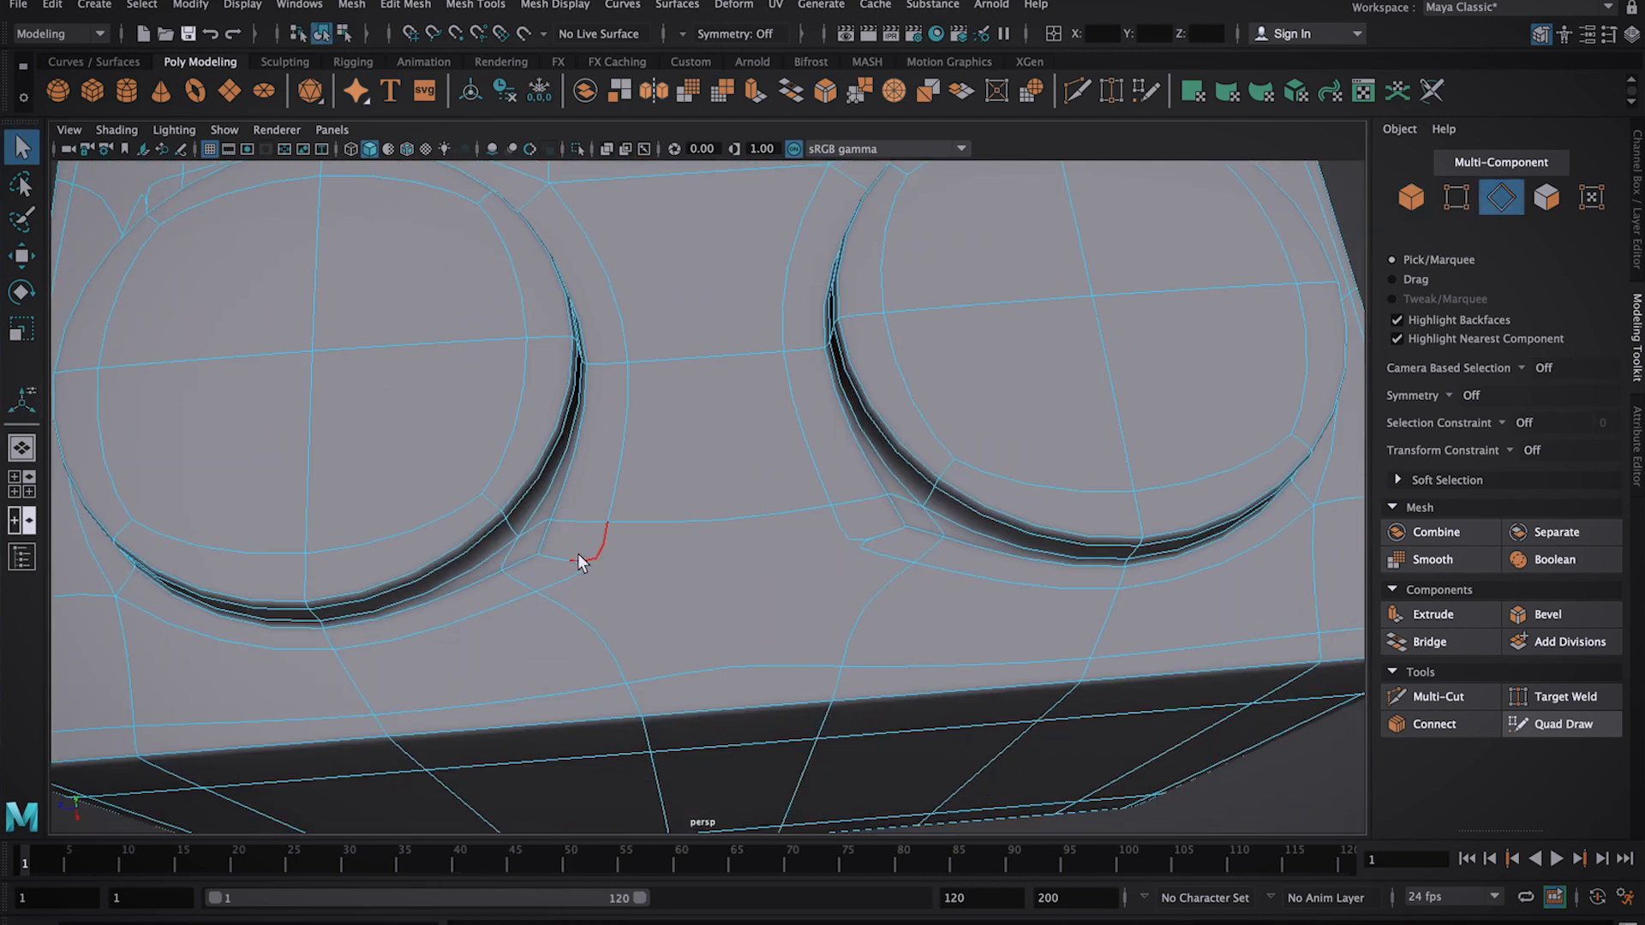
key(Delete)
key(1)
scroll(804, 490, up, 6)
alt+middle_drag(746, 537, 308, 214)
click(1565, 696)
right_drag(627, 415, 538, 417)
alt+drag(857, 522, 796, 490)
drag(793, 490, 812, 474)
scroll(756, 536, down, 6)
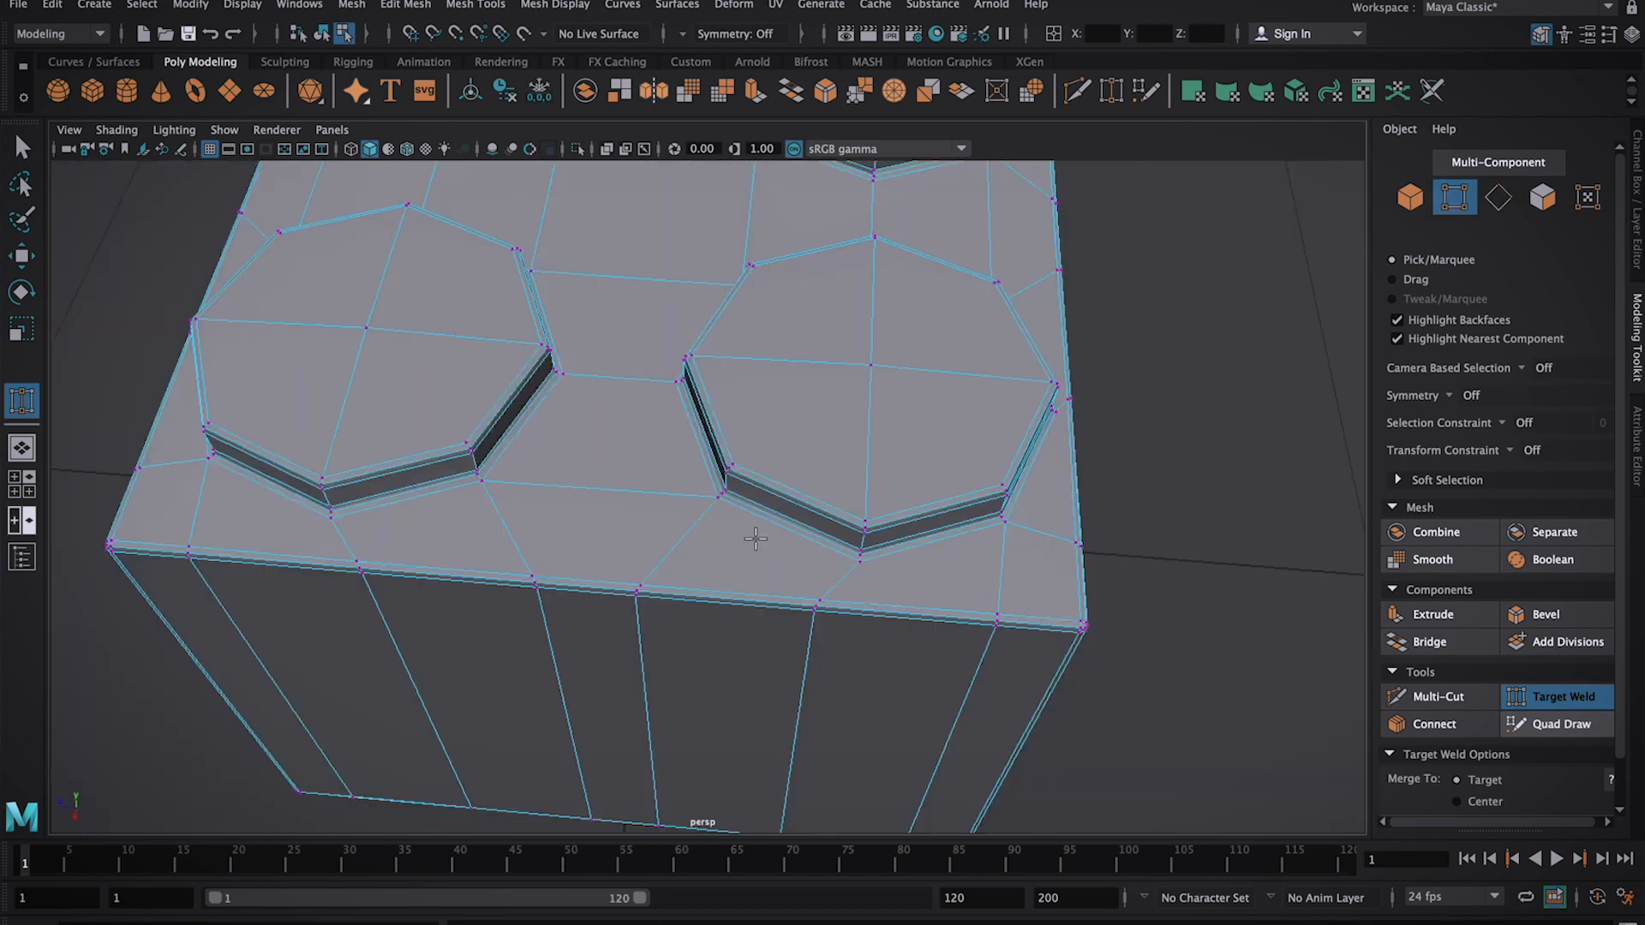
Target-weld the extra vertices at two further stud-base corners onto their neighbouring corner vertices
scroll(756, 536, up, 6)
alt+middle_drag(712, 602, 822, 222)
drag(616, 491, 602, 518)
scroll(786, 557, down, 6)
scroll(786, 558, up, 6)
drag(882, 529, 855, 549)
scroll(855, 549, down, 6)
Check the stud bases in smooth preview and weld the extra vertices at two more base corners
right_drag(699, 414, 795, 388)
key(3)
alt+drag(240, 312, 718, 521)
scroll(717, 520, up, 5)
key(1)
scroll(727, 524, up, 5)
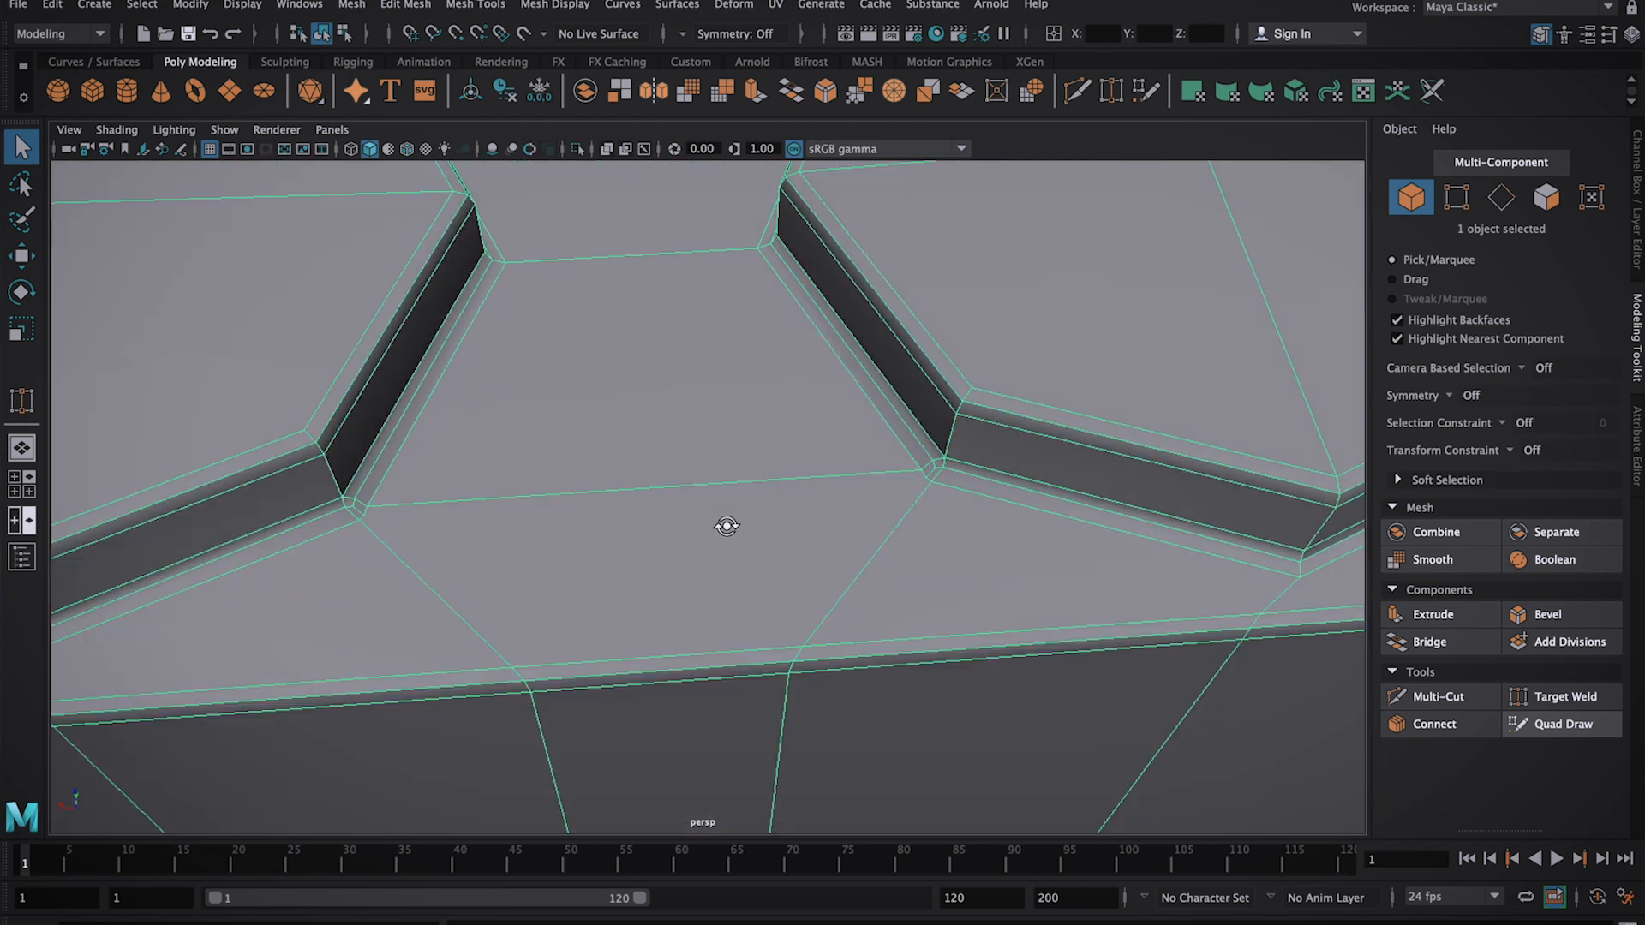
click(1565, 697)
drag(1060, 446, 1050, 438)
drag(163, 495, 167, 486)
scroll(349, 518, down, 8)
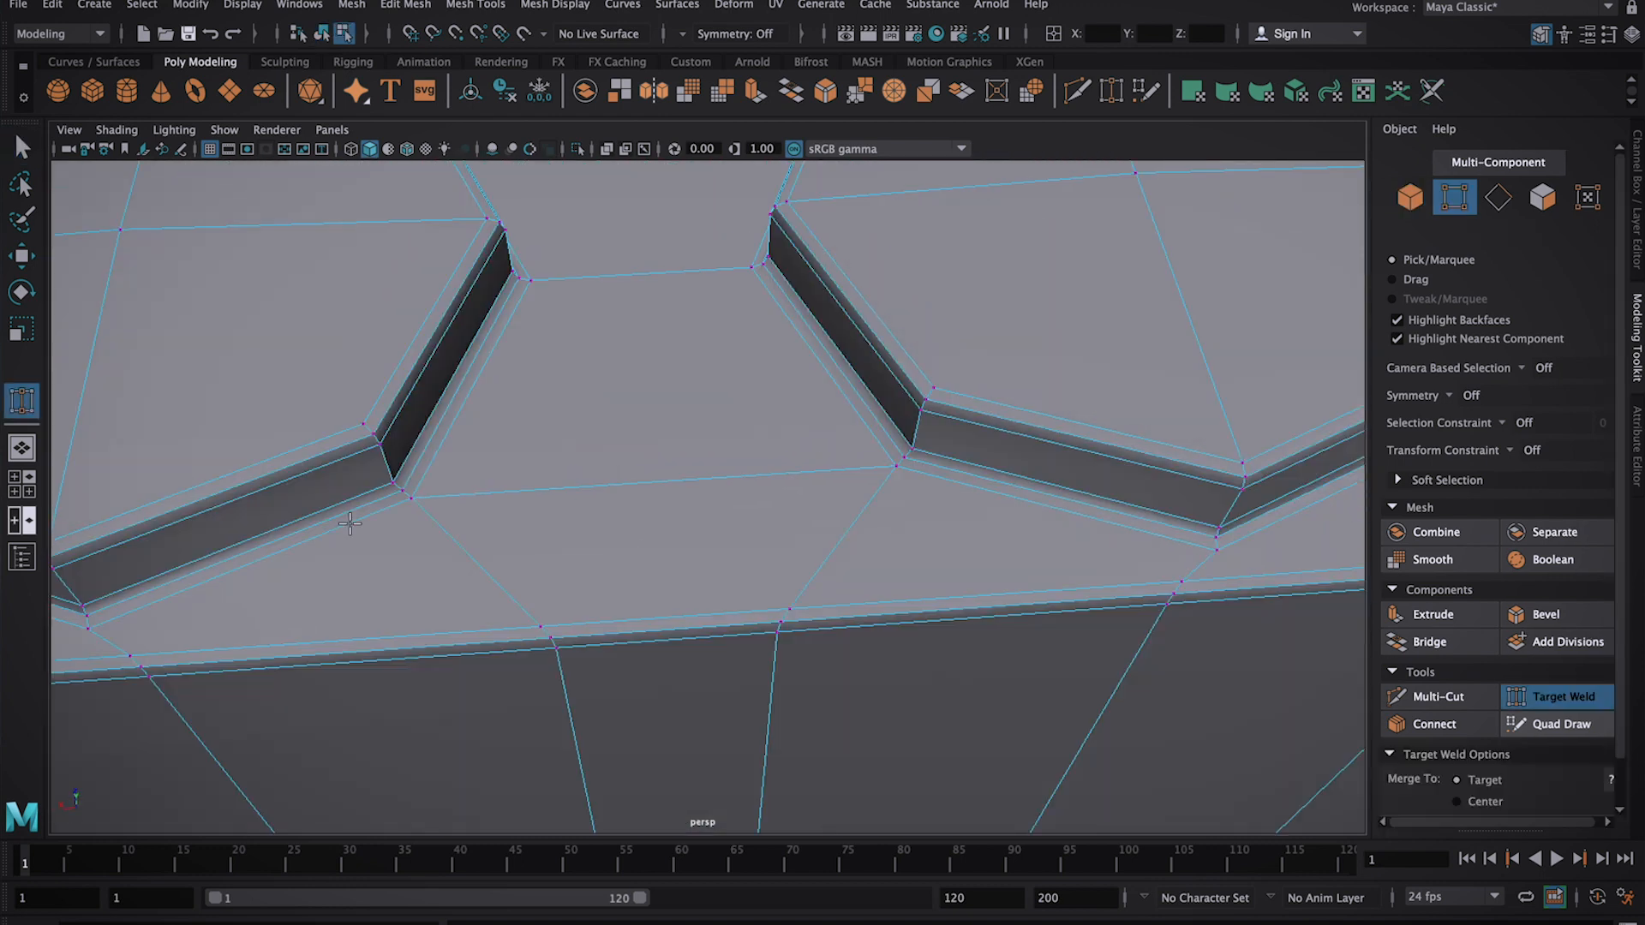
Examine the brick and its hollow underside in smooth preview
right_drag(514, 462, 588, 426)
key(3)
click(300, 556)
alt+drag(300, 557, 584, 394)
click(584, 394)
Select the perimeter edges of the inner floor in the unsmoothed display and bevel them
key(1)
scroll(585, 394, up, 3)
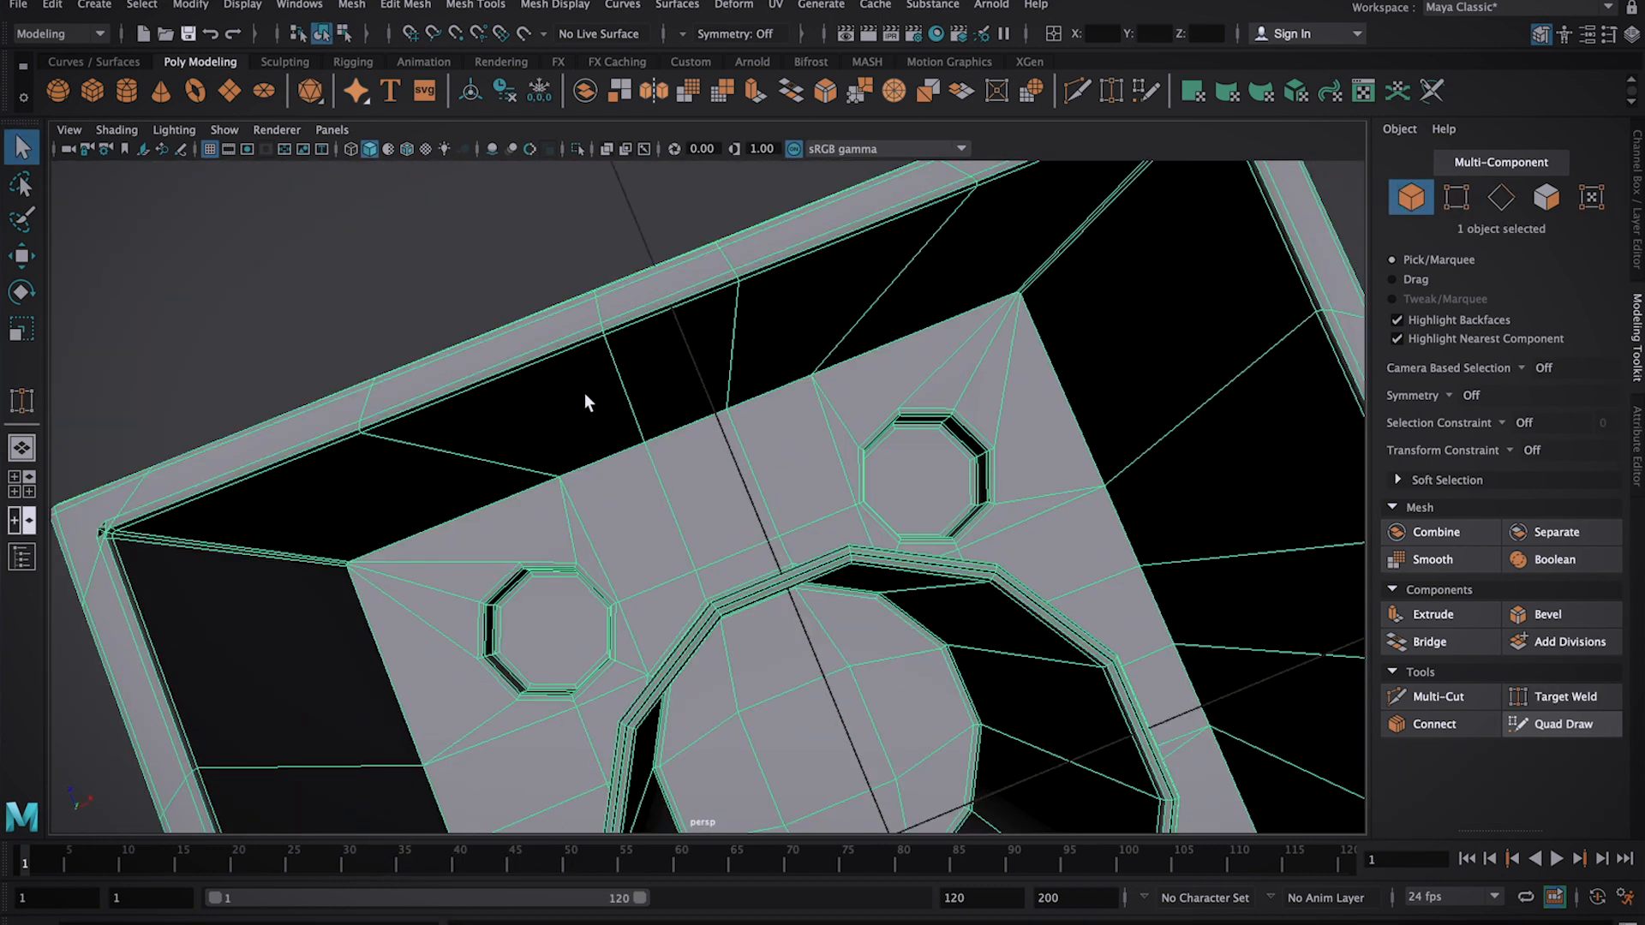
shift+double_click(1112, 438)
alt+drag(761, 550, 959, 513)
shift+double_click(907, 470)
click(1563, 617)
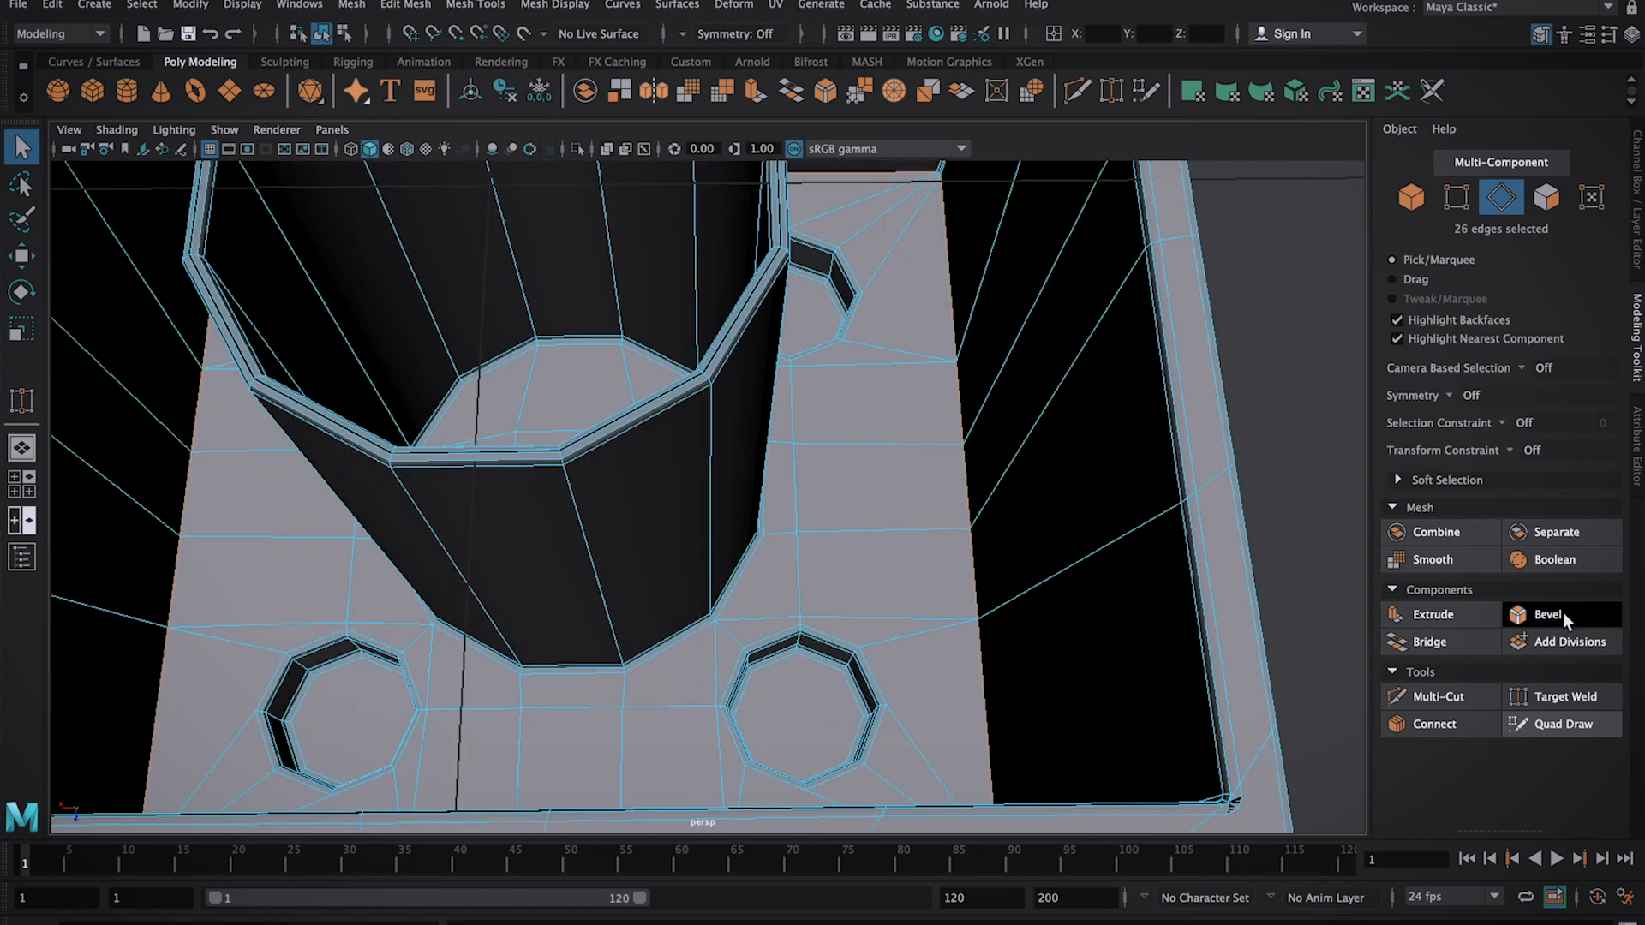
key(Return)
Compare the beveled inner floor corner in smooth preview and in the unsmoothed display
key(3)
scroll(785, 514, up, 8)
alt+drag(866, 451, 734, 492)
key(1)
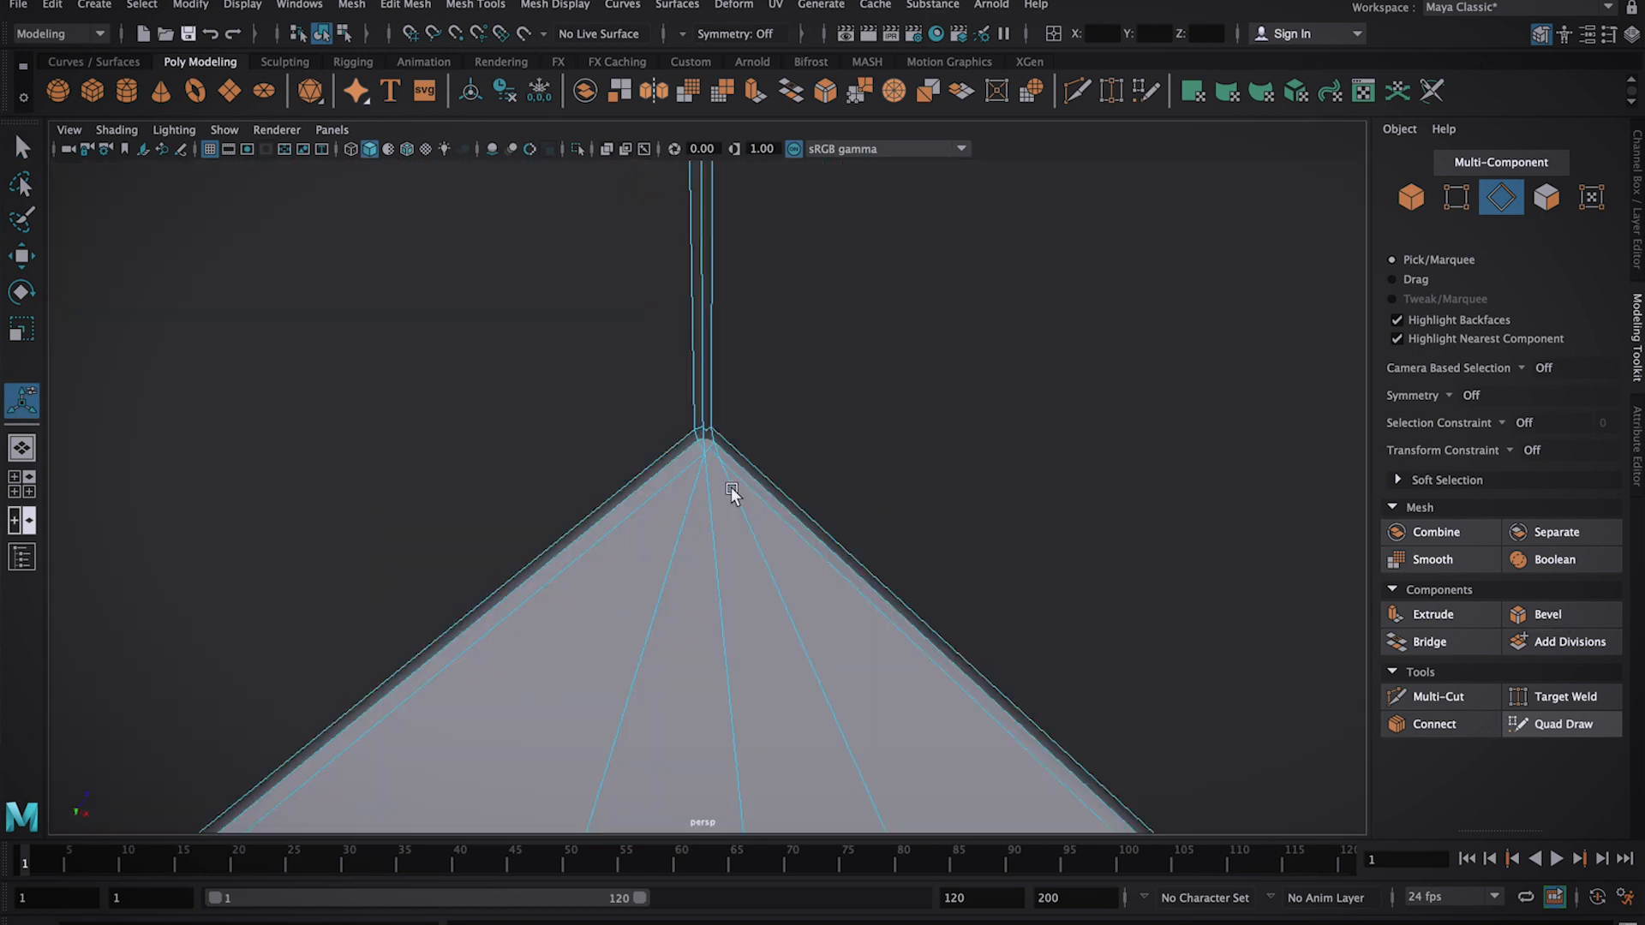
key(3)
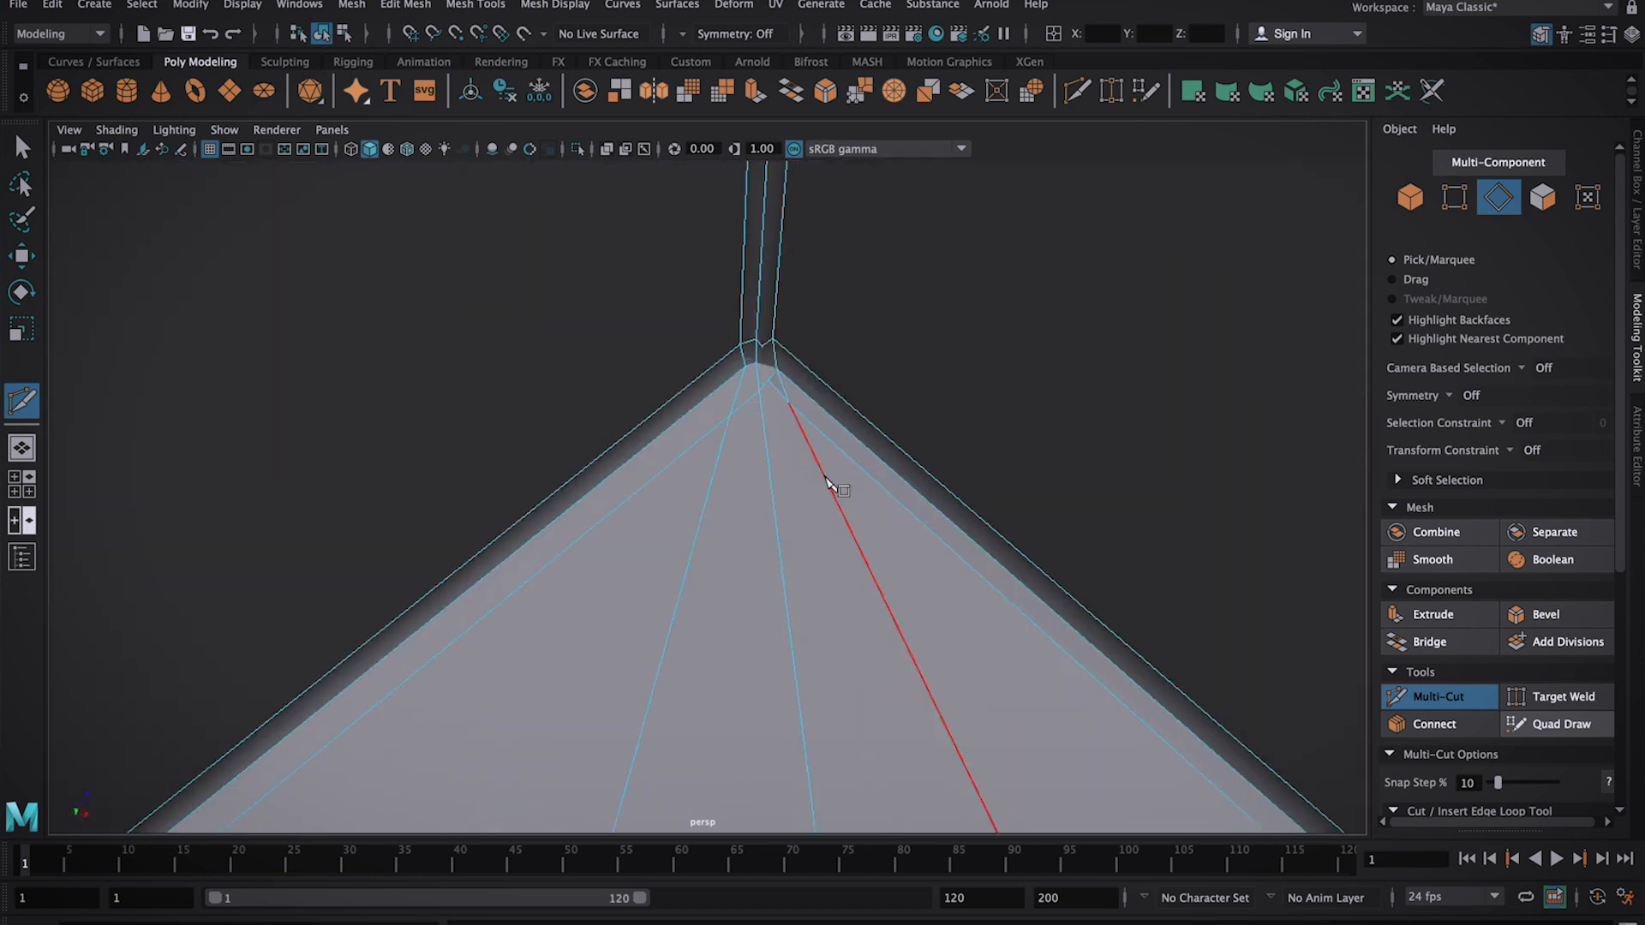
Delete the short edge beside the inner floor corner and bridge the selected edge at that corner
shift+right_drag(830, 477, 771, 394)
key(F10)
key(q)
click(775, 388)
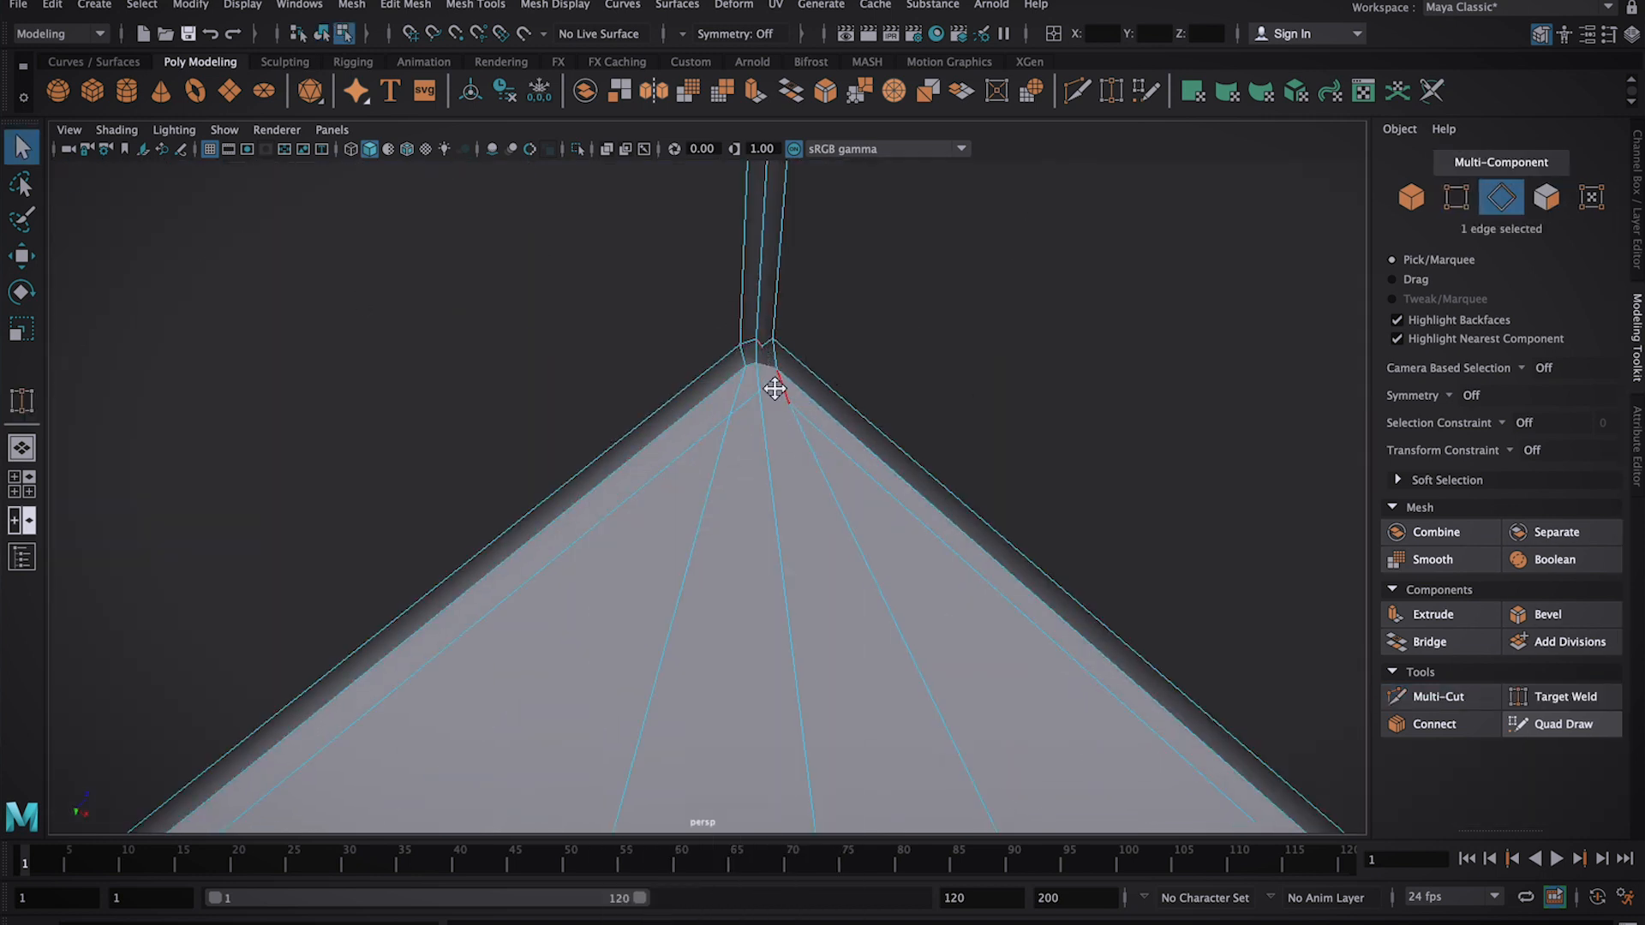
alt+drag(774, 388, 738, 435)
key(Delete)
right_drag(743, 417, 743, 367)
click(744, 436)
click(1425, 646)
click(874, 618)
Check the edited inner floor corner in smooth preview and return to the unsmoothed display
scroll(922, 623, down, 10)
alt+drag(921, 624, 765, 397)
key(3)
scroll(831, 382, down, 8)
key(1)
scroll(764, 397, up, 8)
Delete the unwanted small components around the inner floor corner
click(770, 398)
right_drag(765, 398, 821, 369)
key(Delete)
click(764, 400)
key(Delete)
click(22, 146)
double_click(748, 409)
key(Delete)
Bridge the paired open edges at the inner floor corner to fill the gaps around it
click(755, 379)
shift+click(774, 385)
click(1428, 641)
shift+click(752, 524)
shift+click(821, 533)
click(1429, 642)
click(1562, 696)
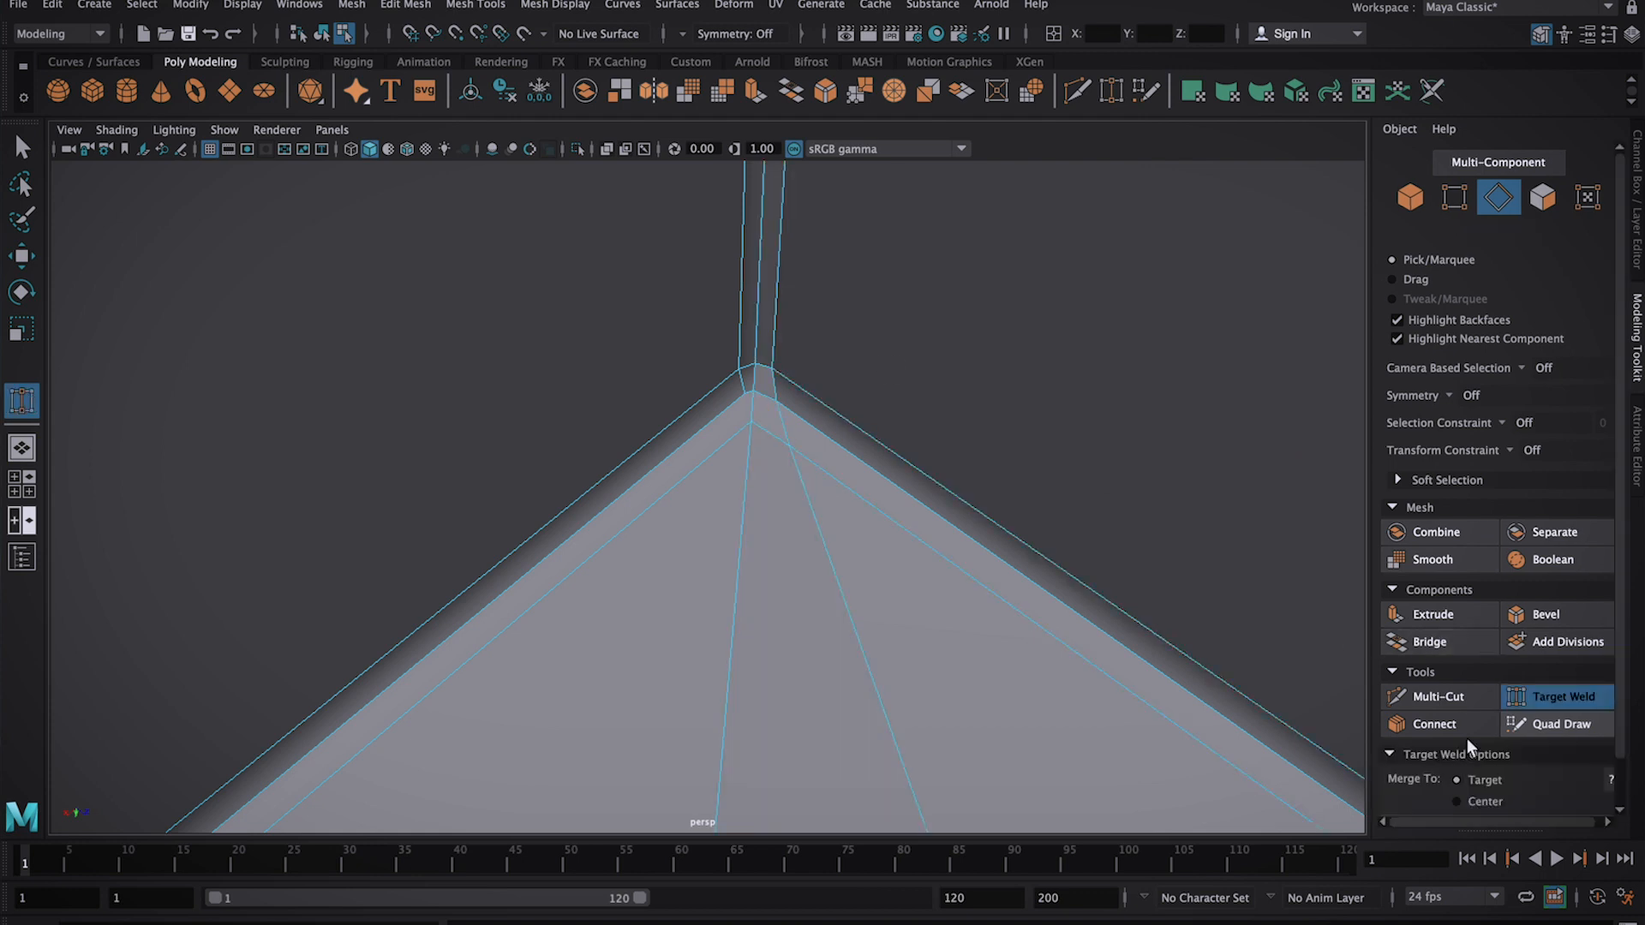
Cut connecting edges across the faces around the inner corner with Multi-Cut and check them in smooth preview
click(1439, 697)
scroll(723, 477, down, 5)
click(984, 540)
key(3)
key(1)
alt+drag(899, 551, 954, 488)
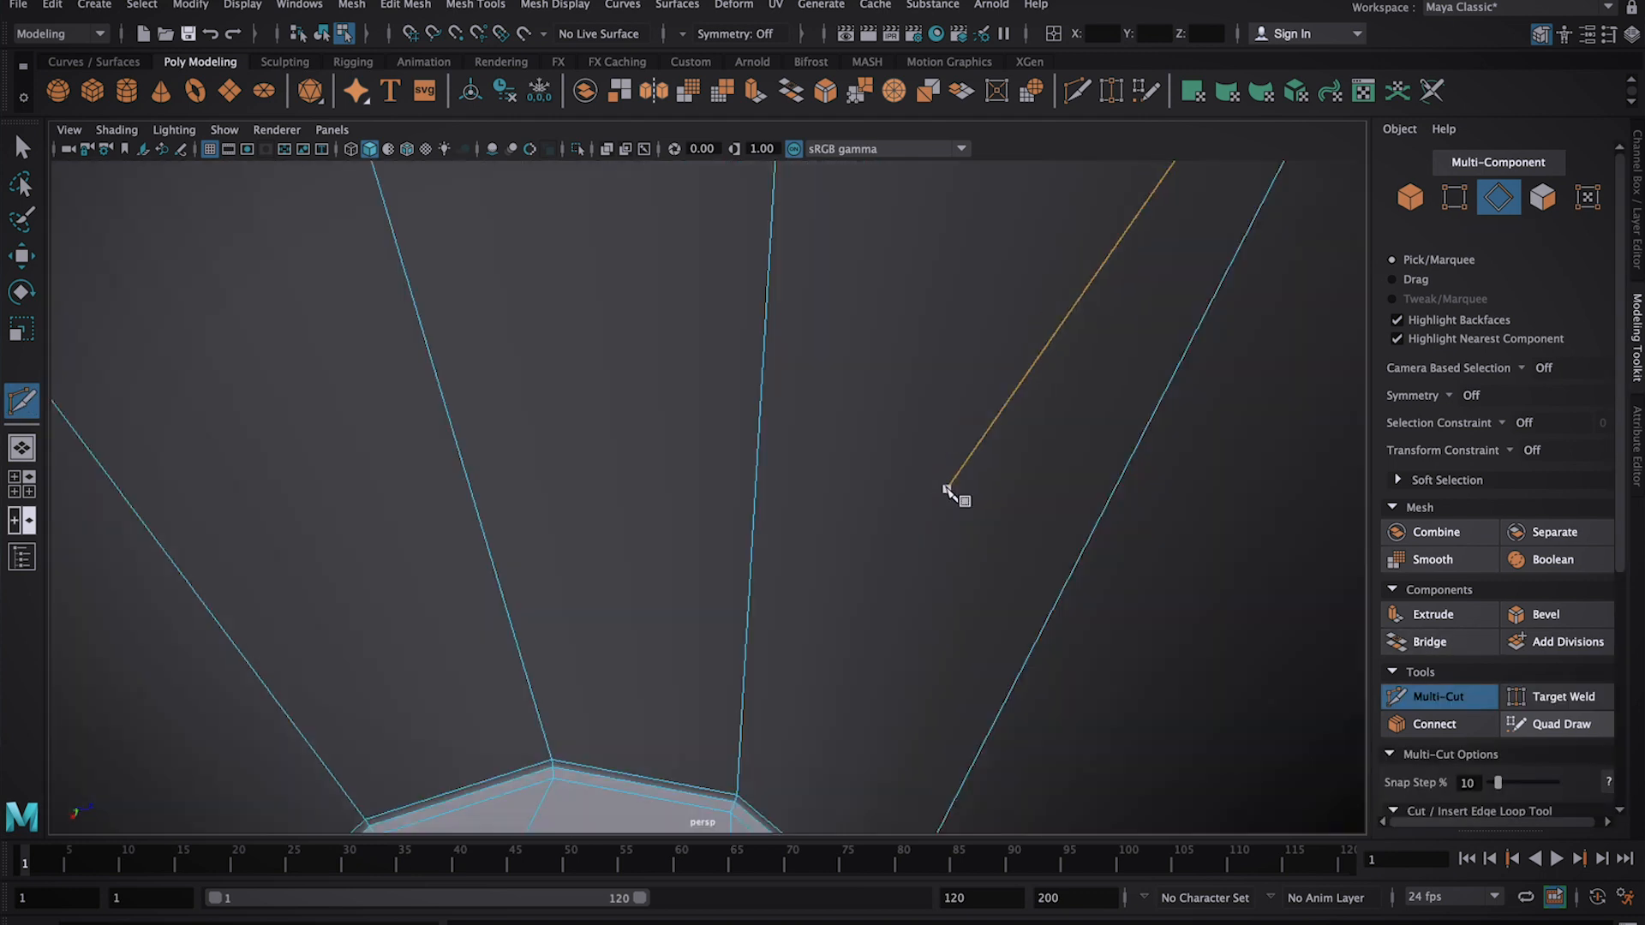
click(694, 463)
click(654, 662)
key(Return)
click(858, 461)
key(3)
key(1)
Move the vertex on the rim face between the outer and inner corners closer to the inner corner
alt+drag(792, 568, 657, 451)
scroll(664, 454, up, 5)
click(21, 147)
right_drag(685, 447, 599, 447)
click(675, 483)
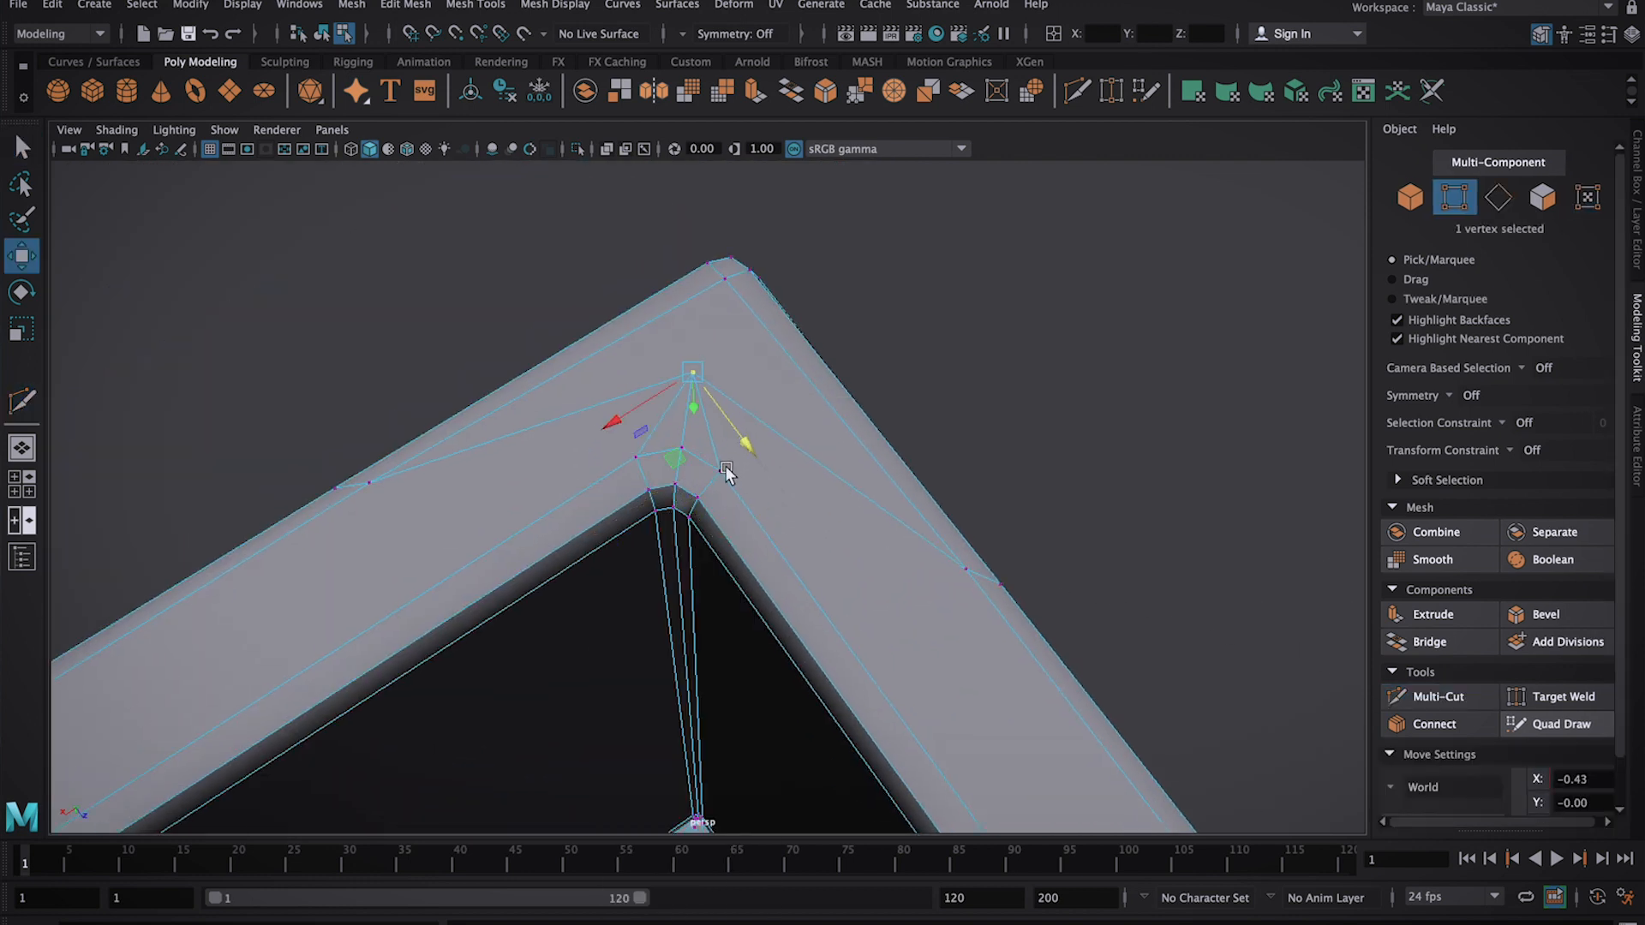
key(y)
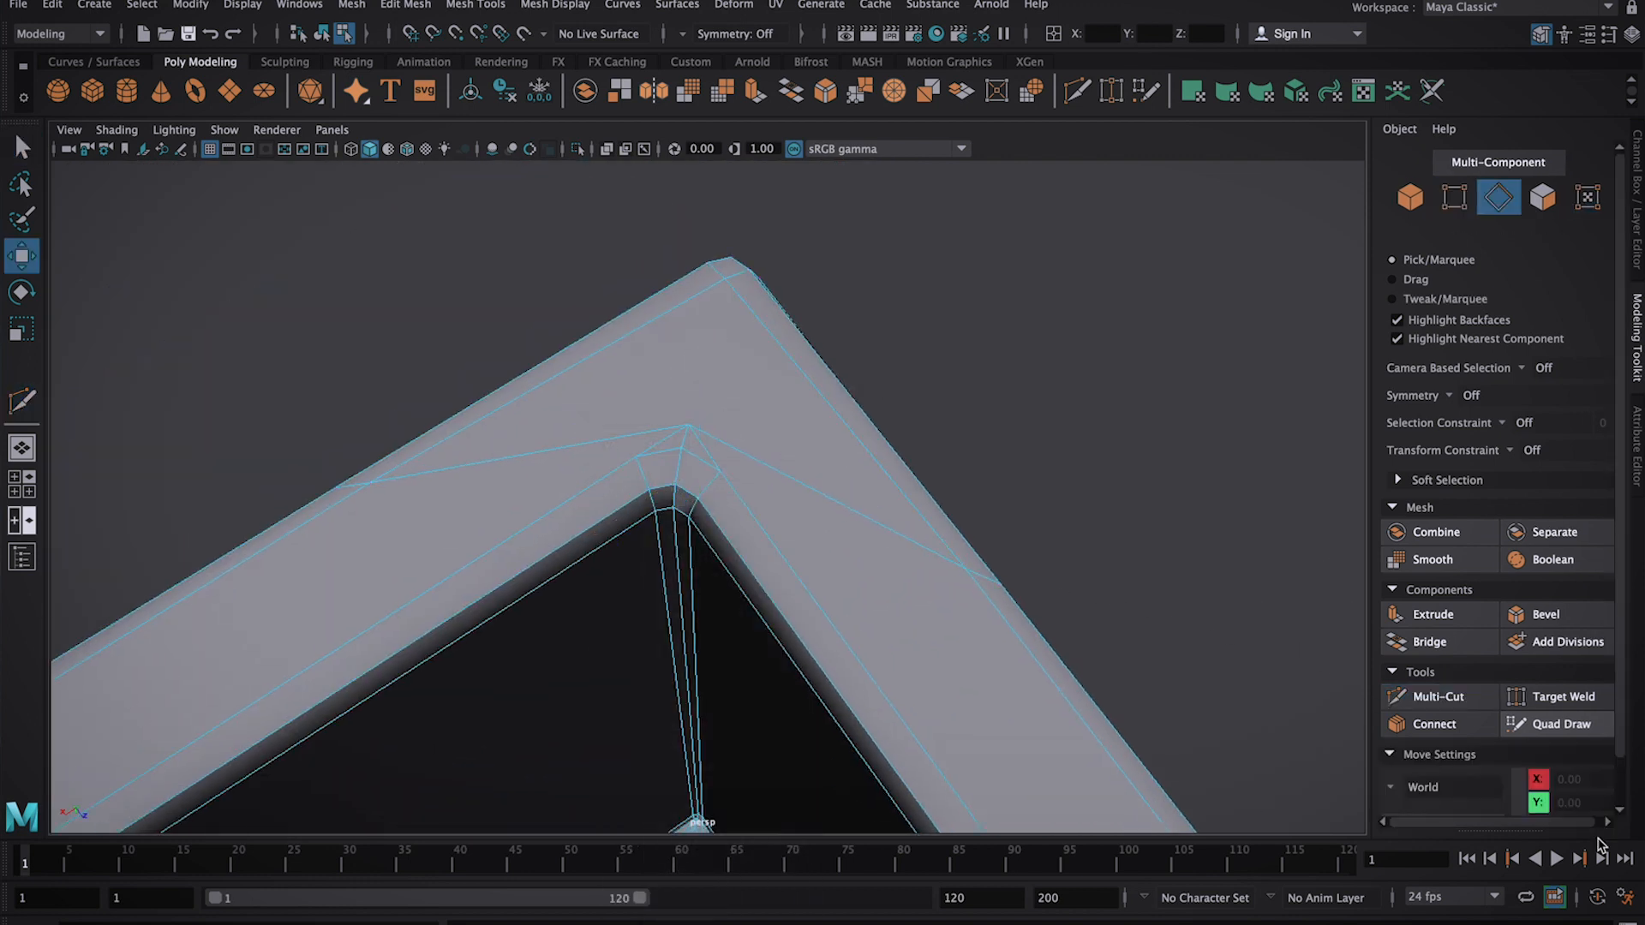
scroll(774, 466, down, 5)
alt+drag(775, 466, 837, 524)
key(q)
scroll(670, 425, up, 3)
right_drag(746, 395, 839, 364)
Check the brick in smooth preview, then target weld the stray vertices at the stud bases near the top face's edge
scroll(480, 377, down, 10)
key(3)
alt+drag(480, 377, 646, 404)
click(643, 431)
key(1)
scroll(646, 403, up, 5)
right_drag(646, 404, 553, 402)
click(1564, 697)
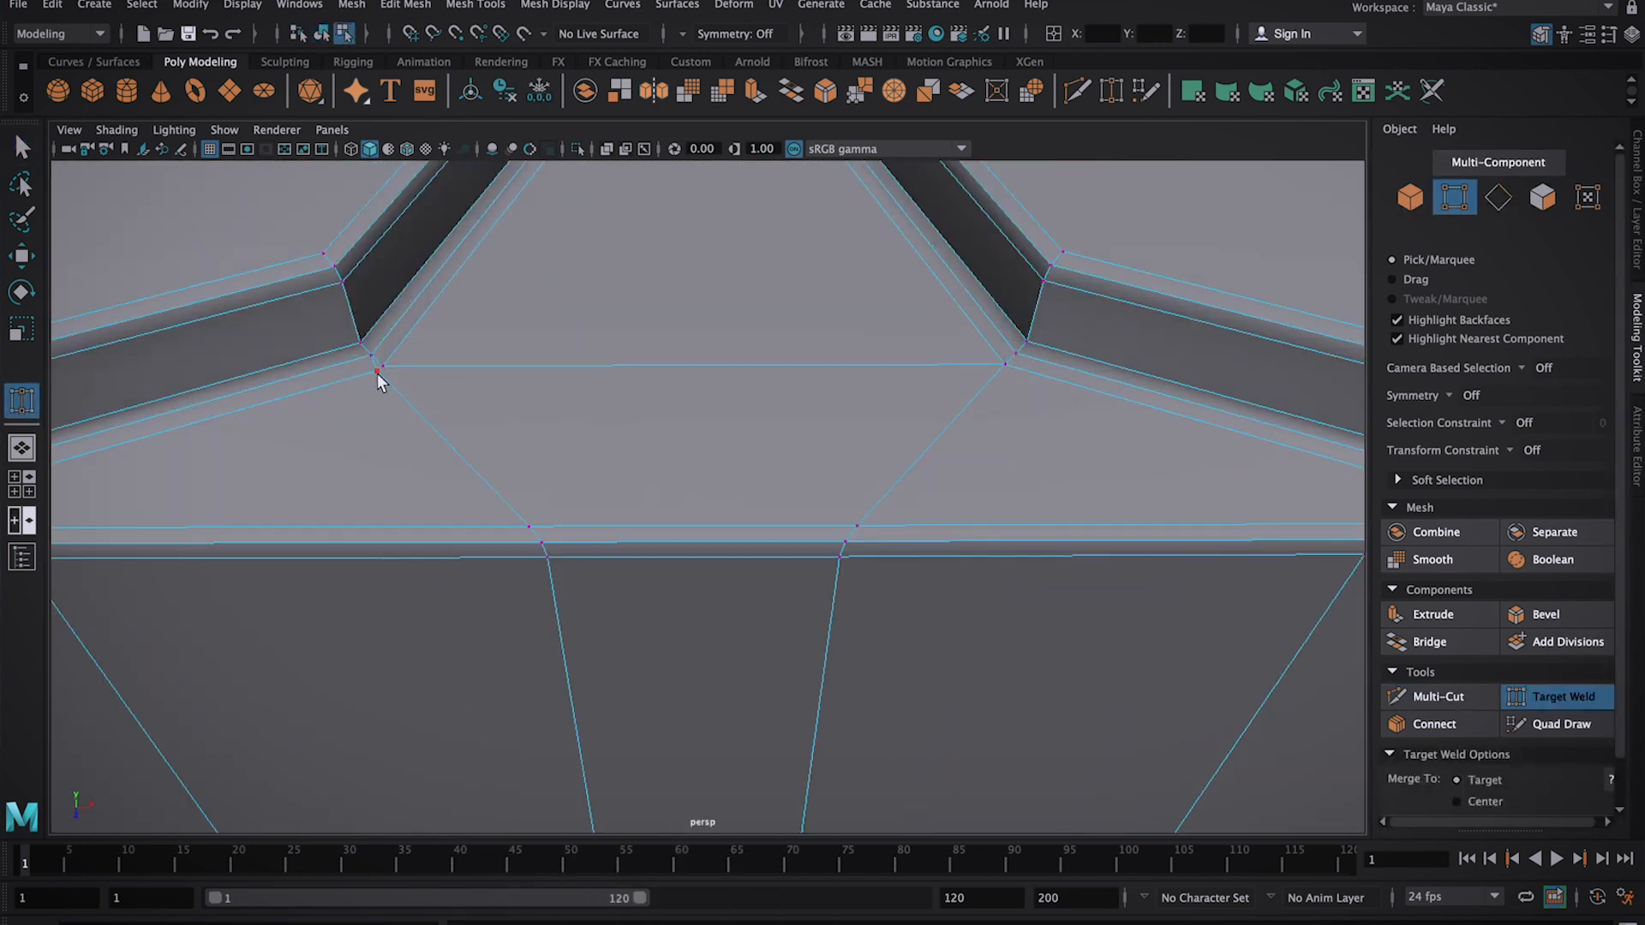
scroll(379, 381, down, 10)
alt+drag(845, 488, 815, 429)
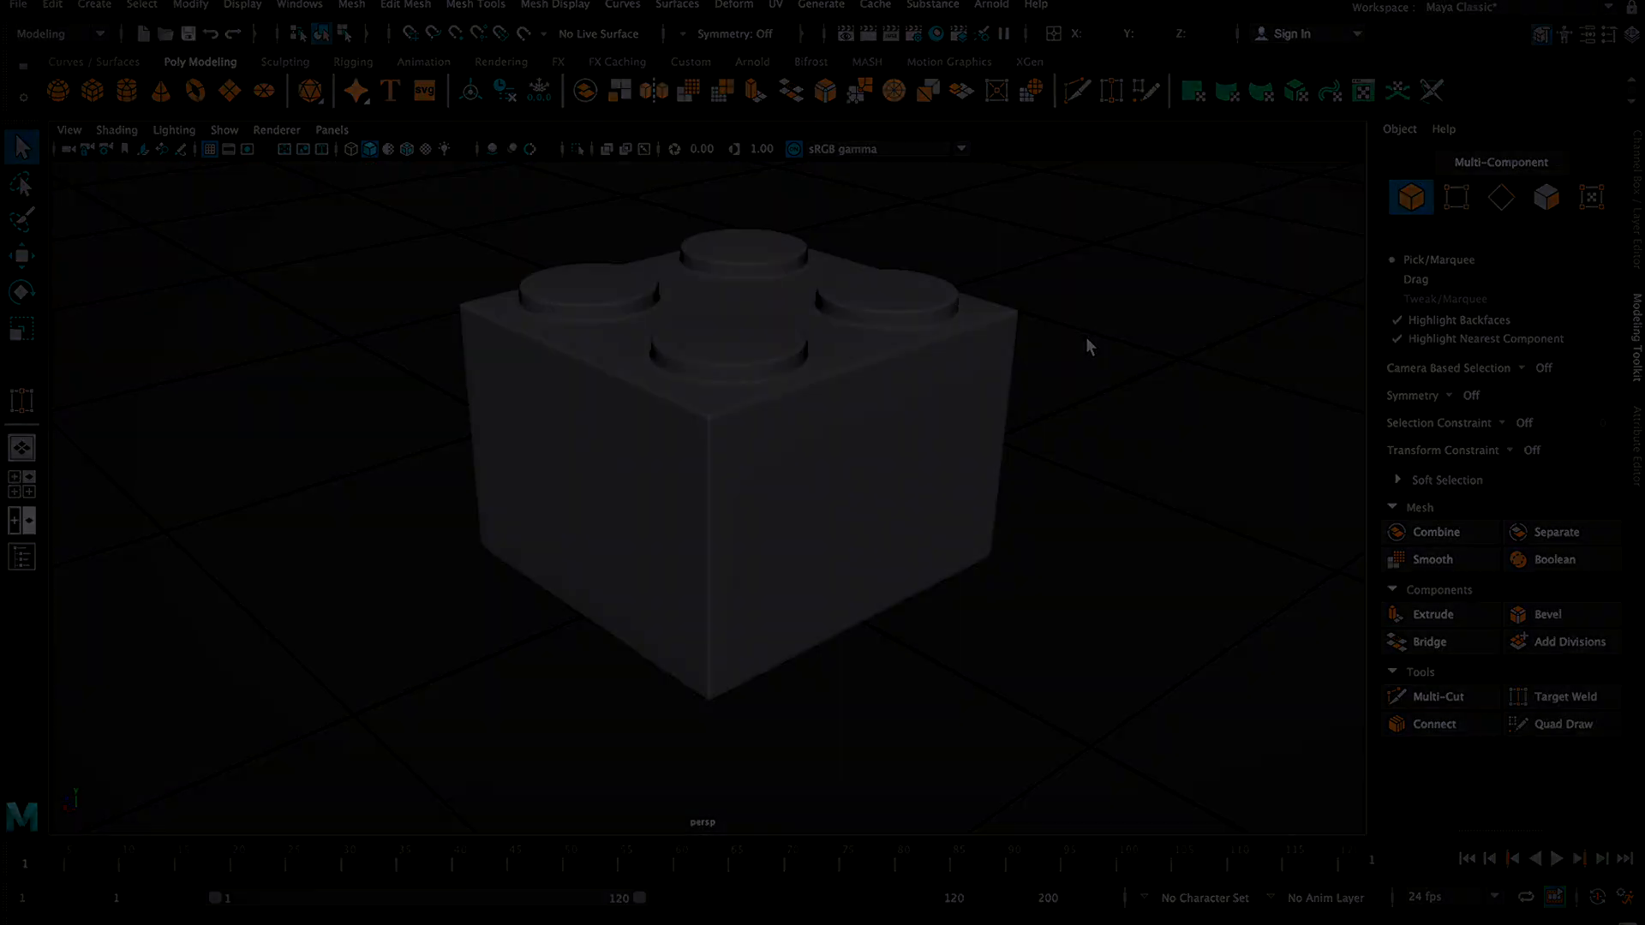